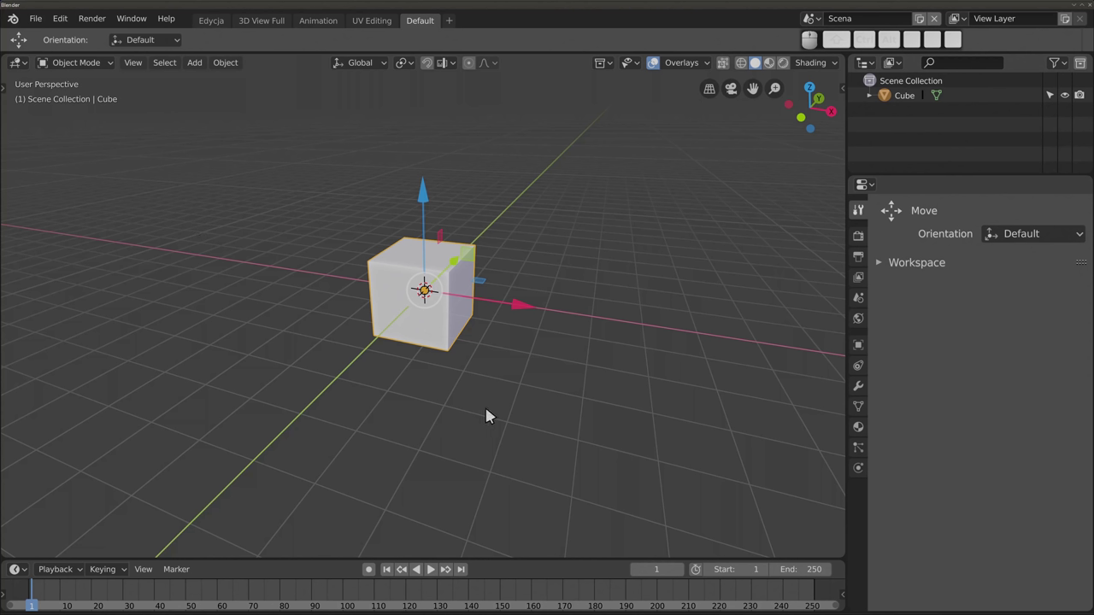
Step: Make the timeline taller and zoom it out to show a wider frame range
{"action": "left_click_drag", "start_coordinate": [500, 561], "coordinate": [499, 535]}
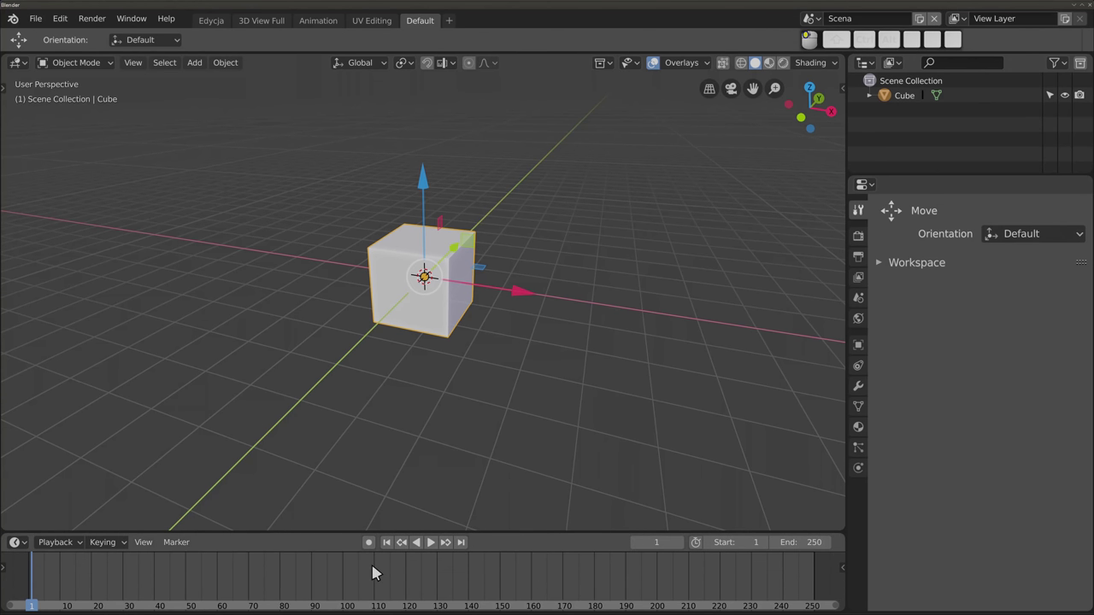
{"action": "scroll", "coordinate": [371, 561], "scroll_direction": "down", "scroll_amount": 2}
{"action": "scroll", "coordinate": [370, 561], "scroll_direction": "up", "scroll_amount": 1}
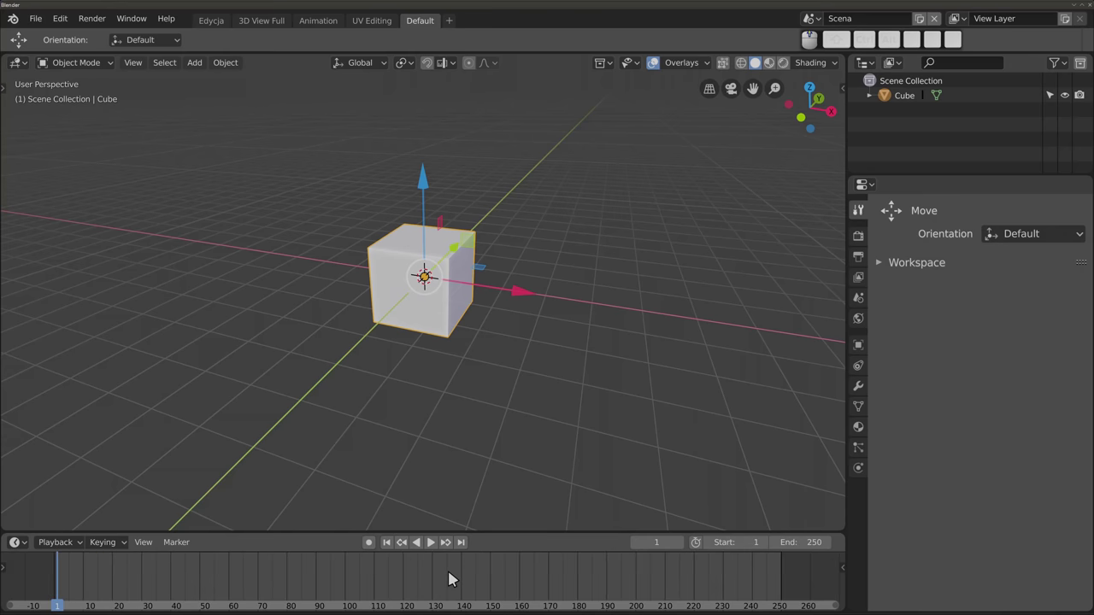
Step: Step through the Render and Output property tabs to reach View Layer properties
{"action": "left_click", "coordinate": [858, 236]}
{"action": "left_click", "coordinate": [857, 256]}
{"action": "left_click", "coordinate": [857, 277]}
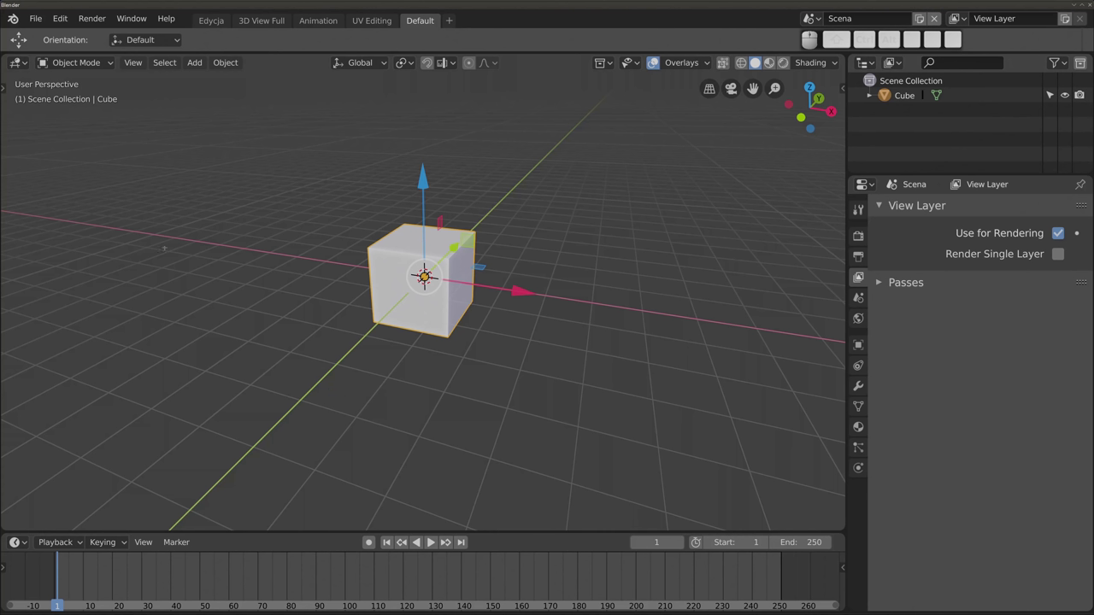
{"action": "left_click", "coordinate": [20, 65]}
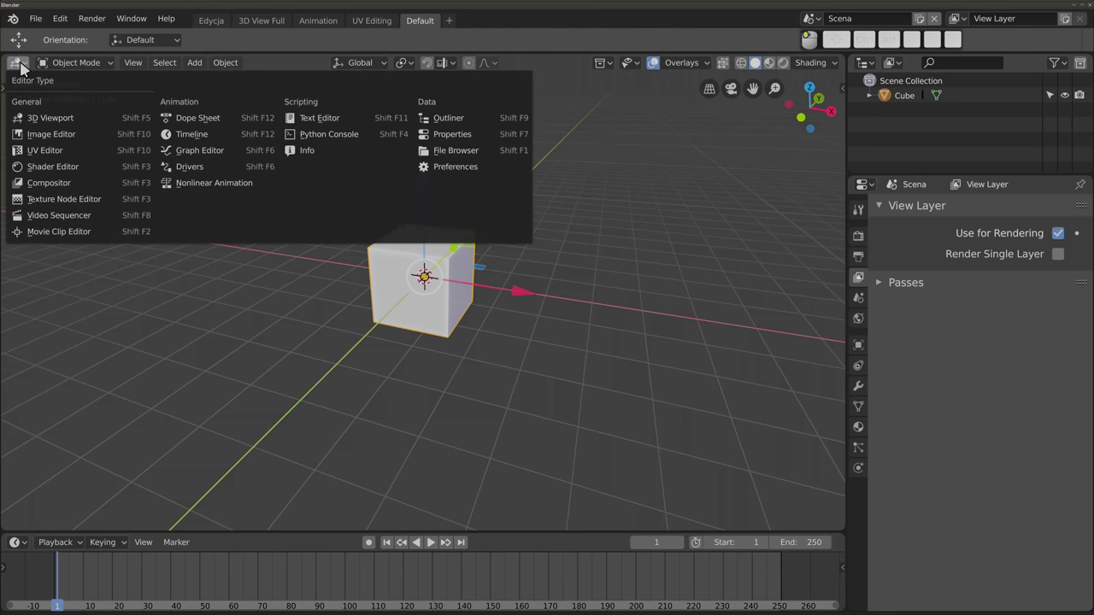
{"action": "left_click", "coordinate": [20, 65]}
{"action": "left_click", "coordinate": [20, 65]}
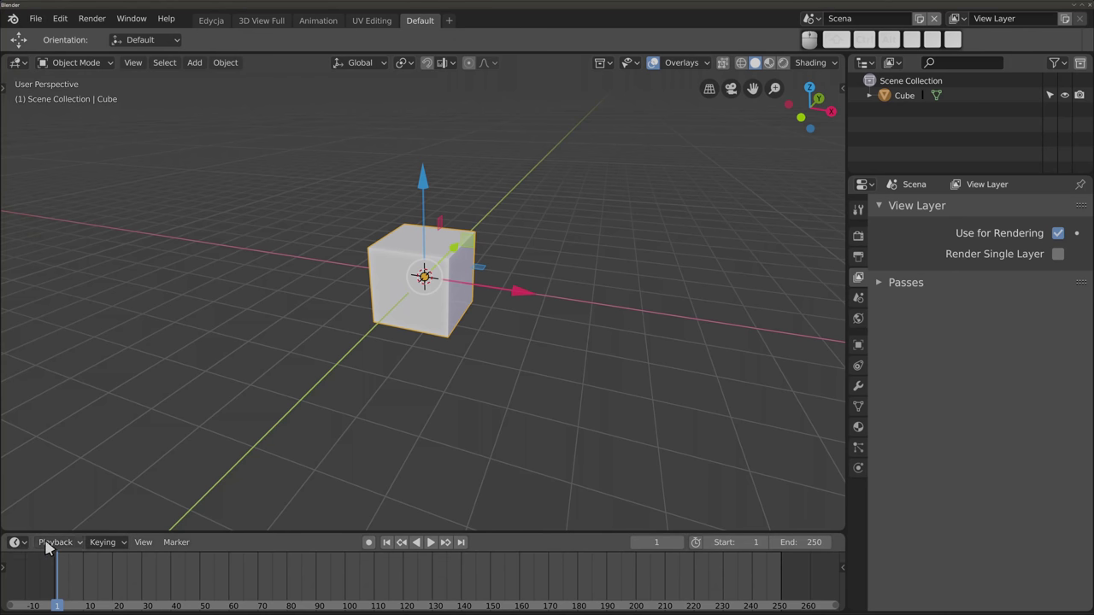
{"action": "left_click", "coordinate": [18, 544]}
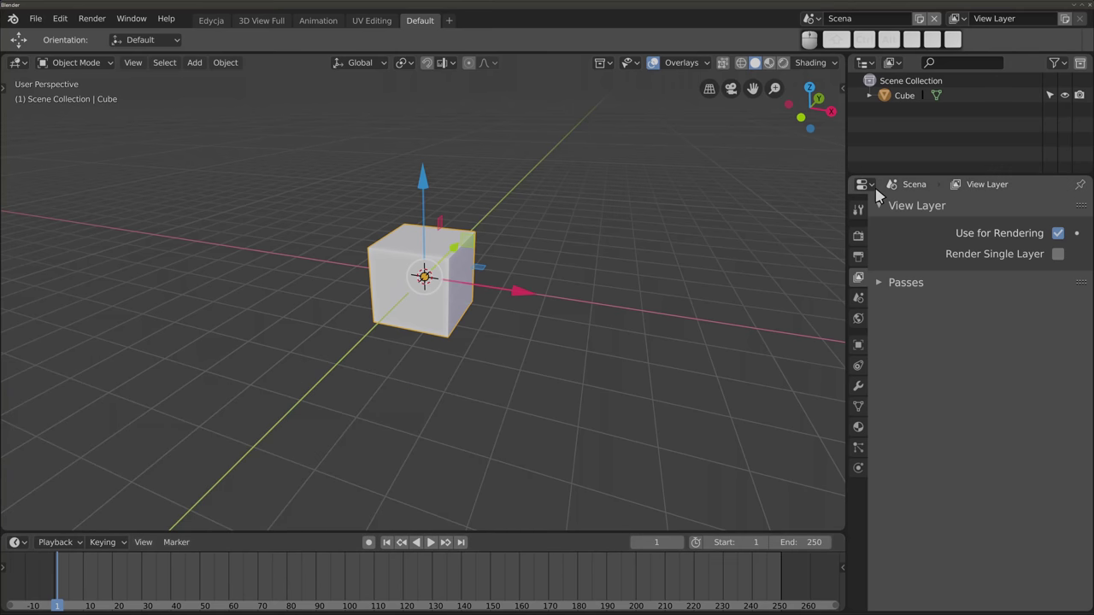
{"action": "left_click", "coordinate": [863, 186]}
{"action": "left_click", "coordinate": [865, 63]}
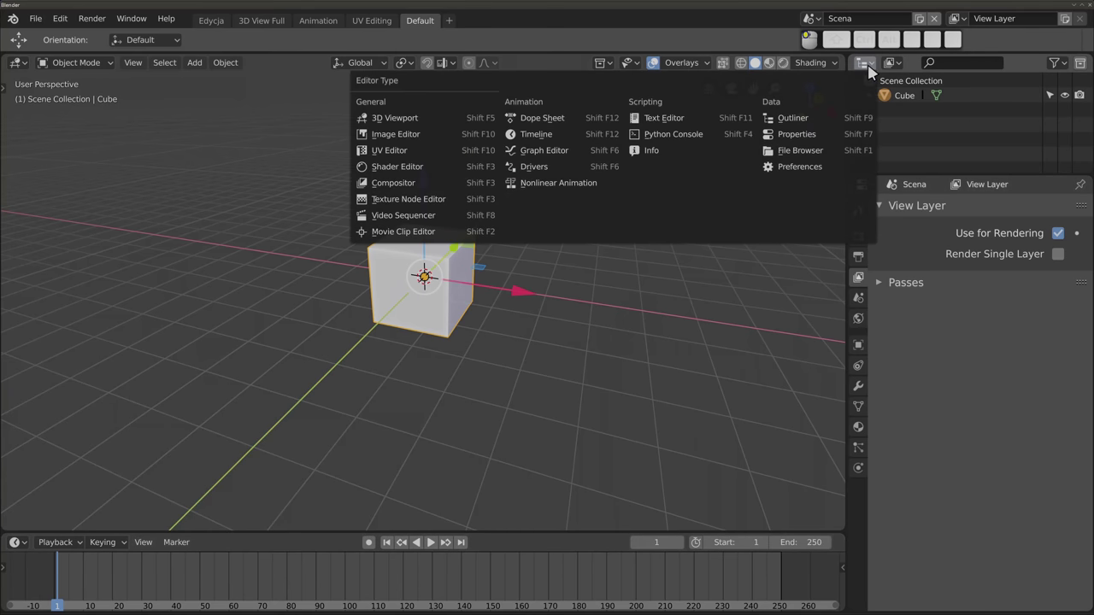
{"action": "left_click", "coordinate": [867, 64]}
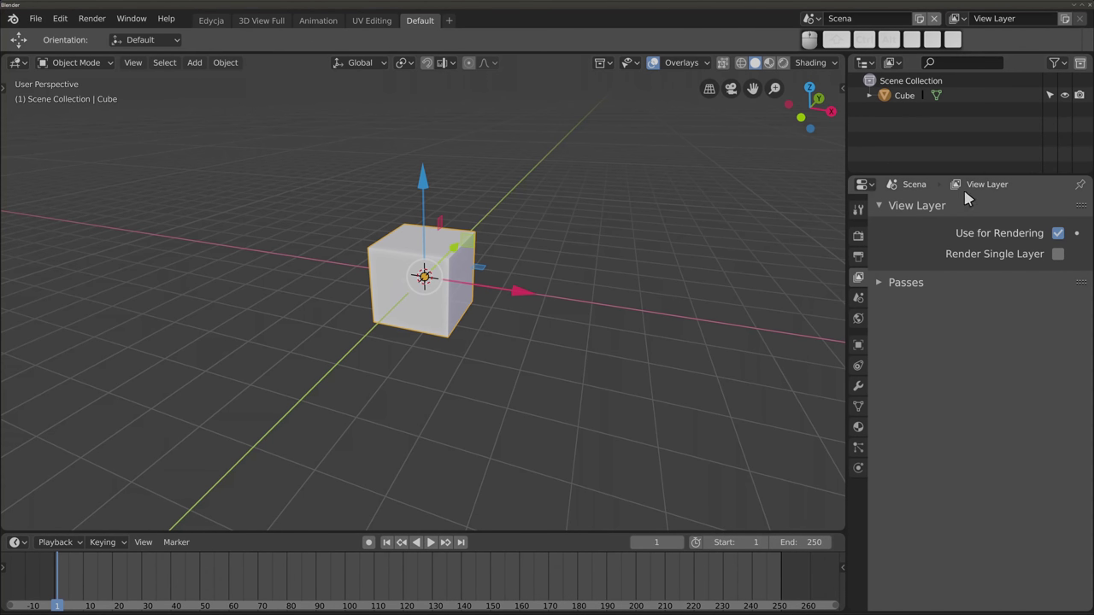
Step: Hide the headers of the Properties editor and the Outliner
{"action": "right_click", "coordinate": [927, 186]}
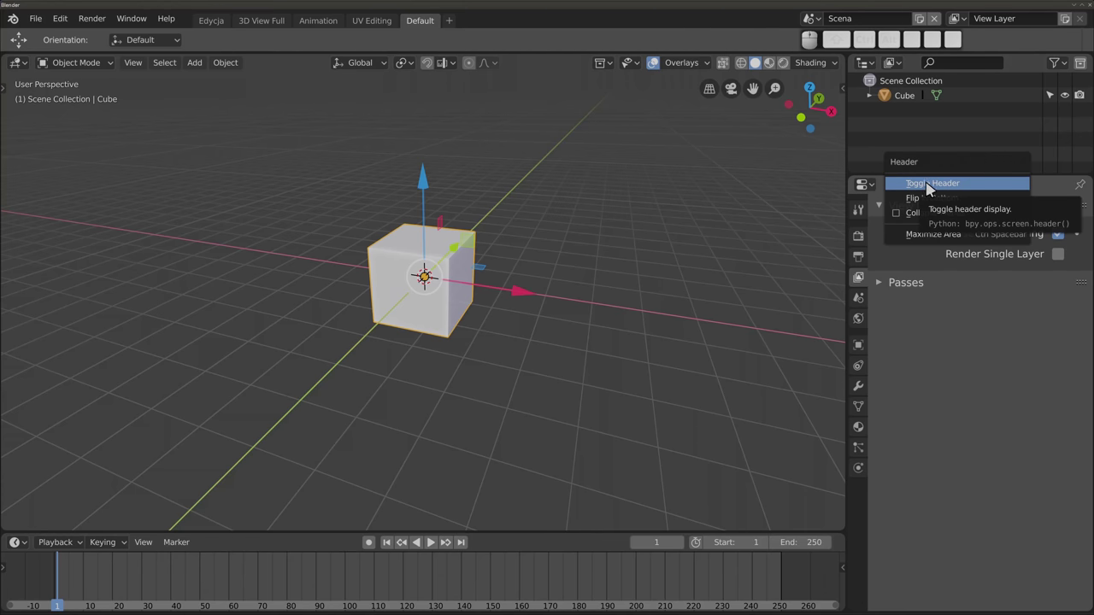
{"action": "left_click", "coordinate": [923, 184]}
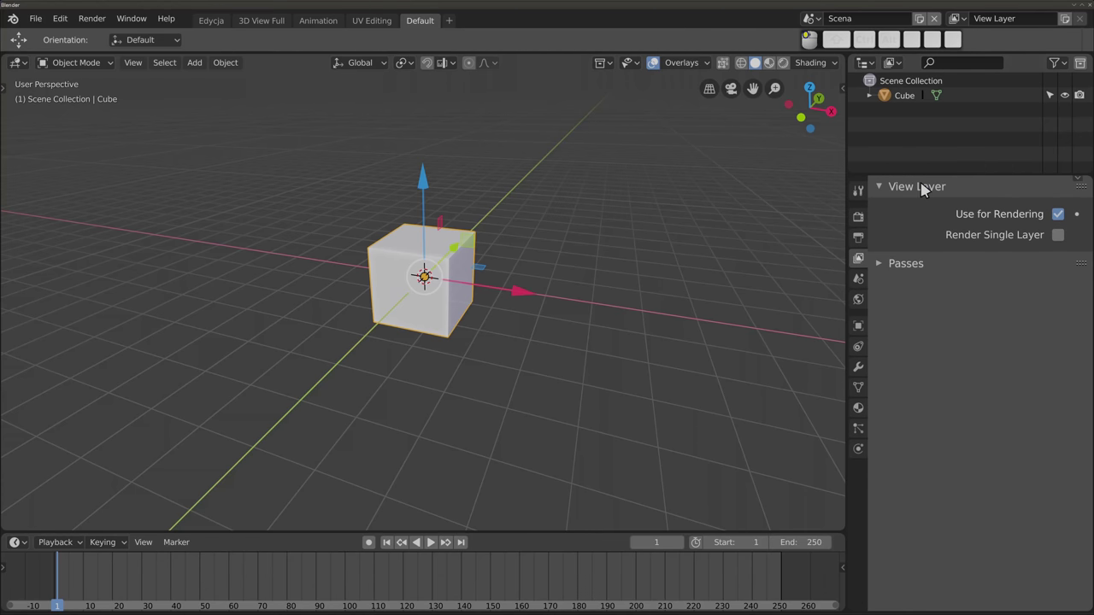
{"action": "right_click", "coordinate": [913, 66]}
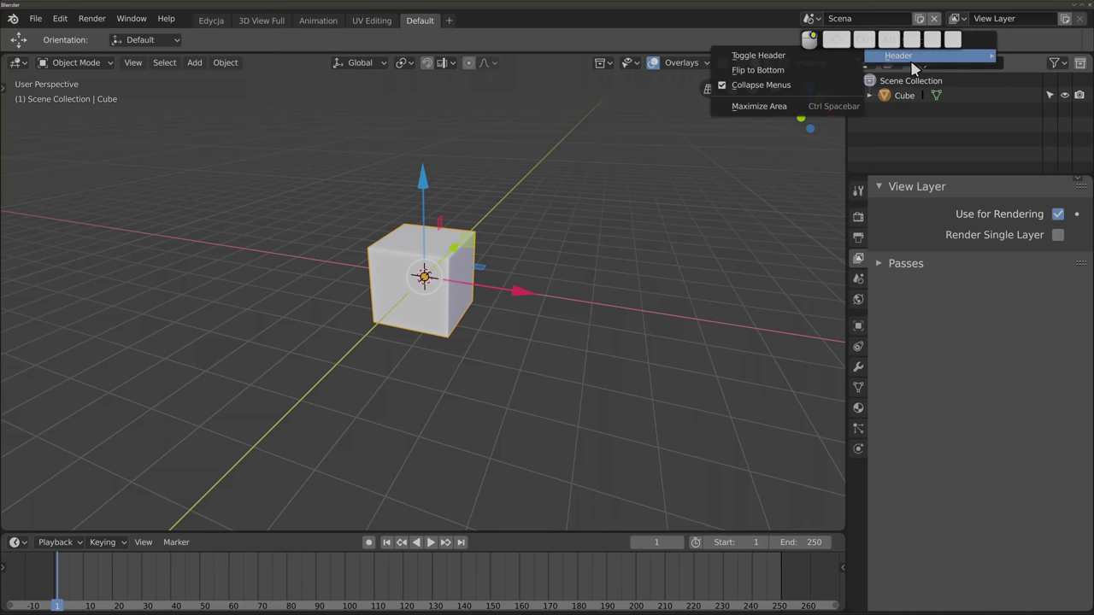
{"action": "left_click", "coordinate": [769, 58]}
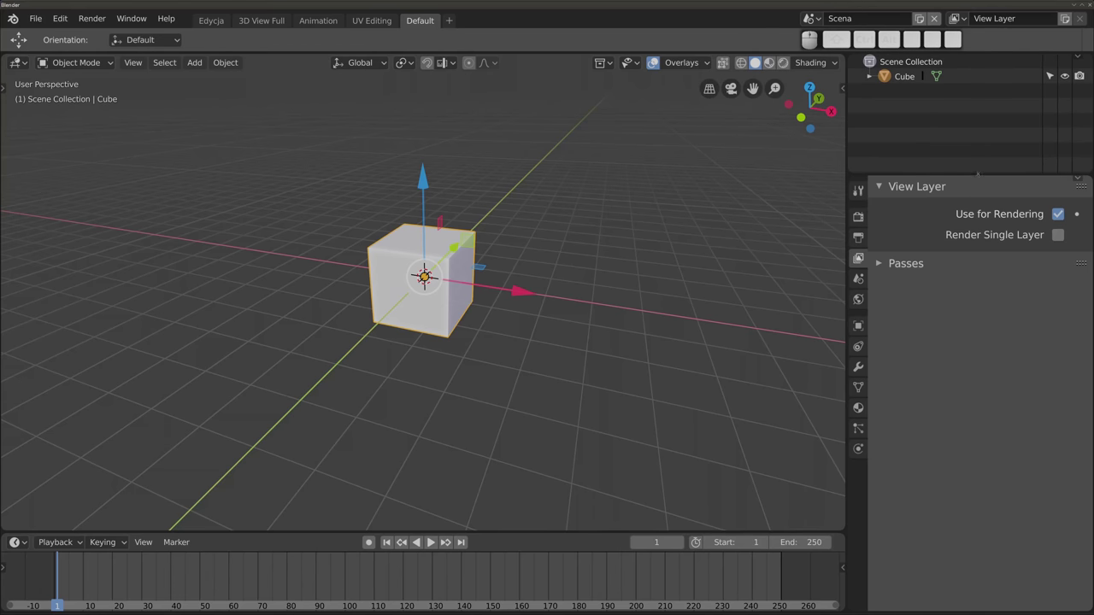
Step: Shrink the Outliner so Properties is taller, then restore both editors' headers
{"action": "left_click_drag", "start_coordinate": [978, 175], "coordinate": [977, 147]}
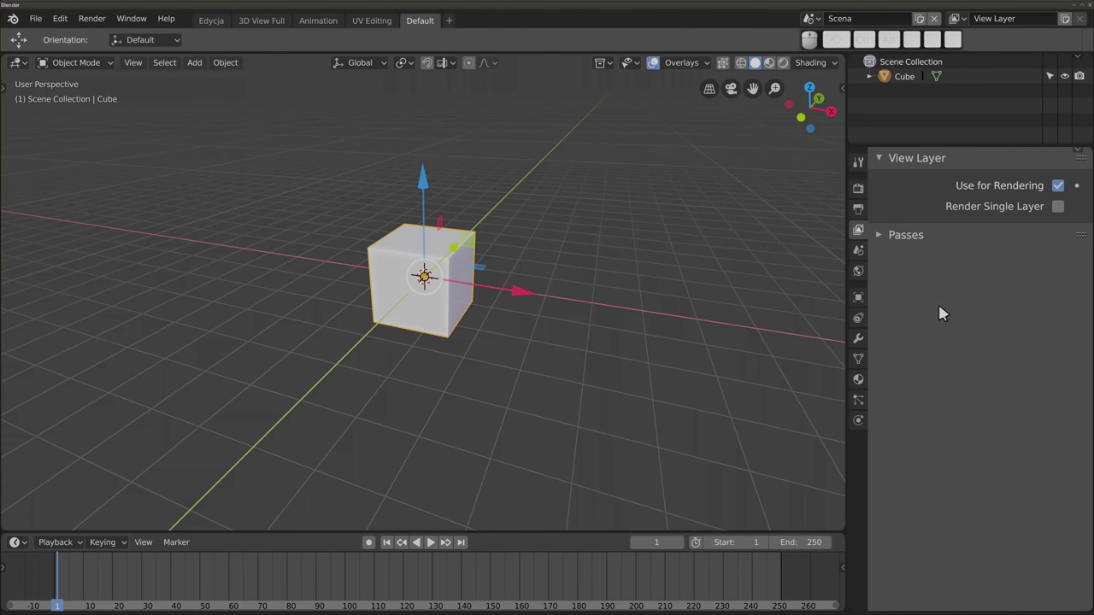
{"action": "left_click", "coordinate": [1077, 156]}
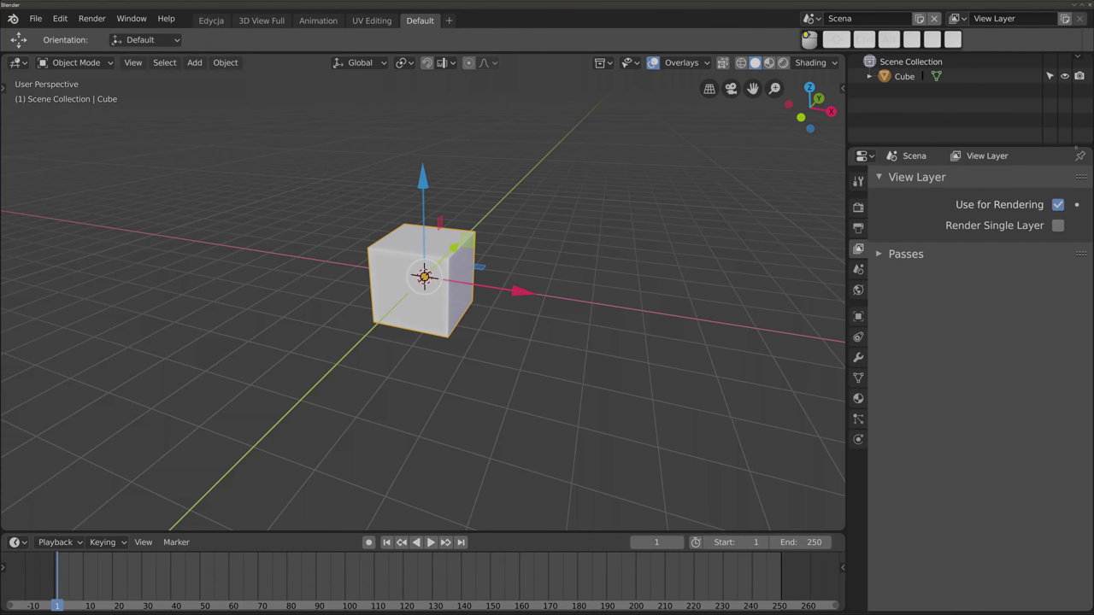
{"action": "left_click", "coordinate": [1077, 55]}
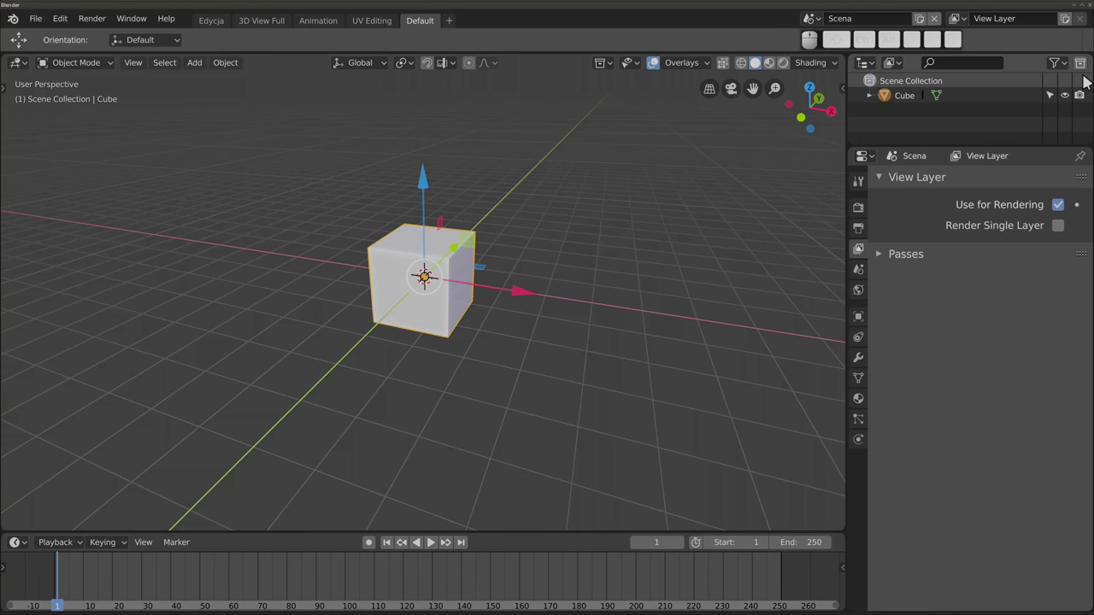
{"action": "left_click", "coordinate": [863, 158]}
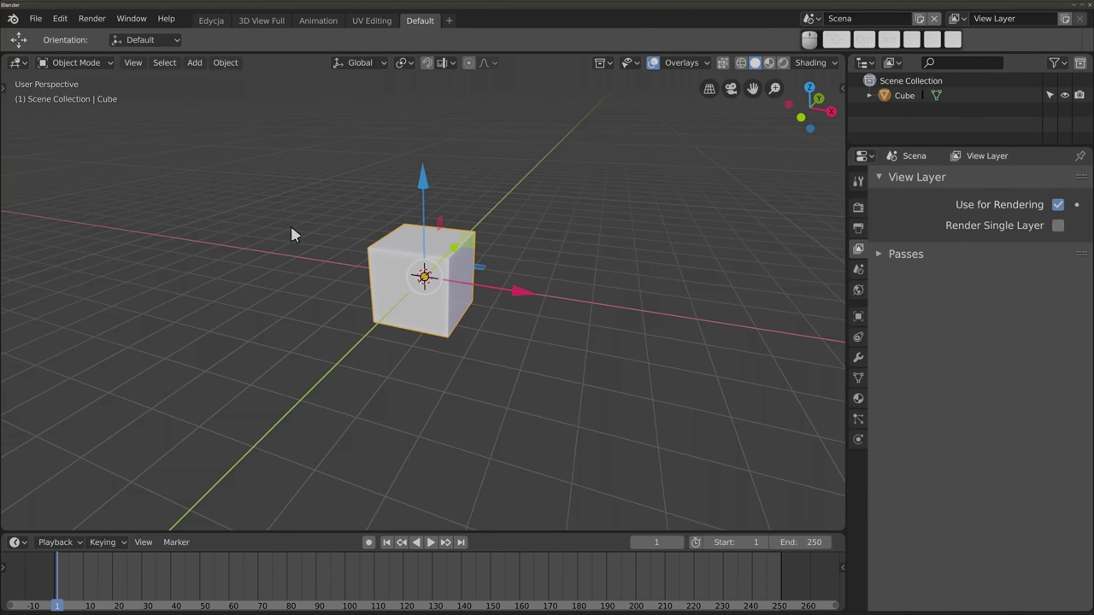
Step: Switch the main 3D viewport's editor type to Image Editor
{"action": "mouse_move", "coordinate": [286, 346]}
{"action": "middle_mouse_down"}
{"action": "mouse_move", "coordinate": [425, 339]}
{"action": "mouse_move", "coordinate": [459, 277]}
{"action": "mouse_move", "coordinate": [447, 393]}
{"action": "mouse_move", "coordinate": [393, 365]}
{"action": "mouse_move", "coordinate": [457, 343]}
{"action": "mouse_move", "coordinate": [454, 323]}
{"action": "middle_mouse_up"}
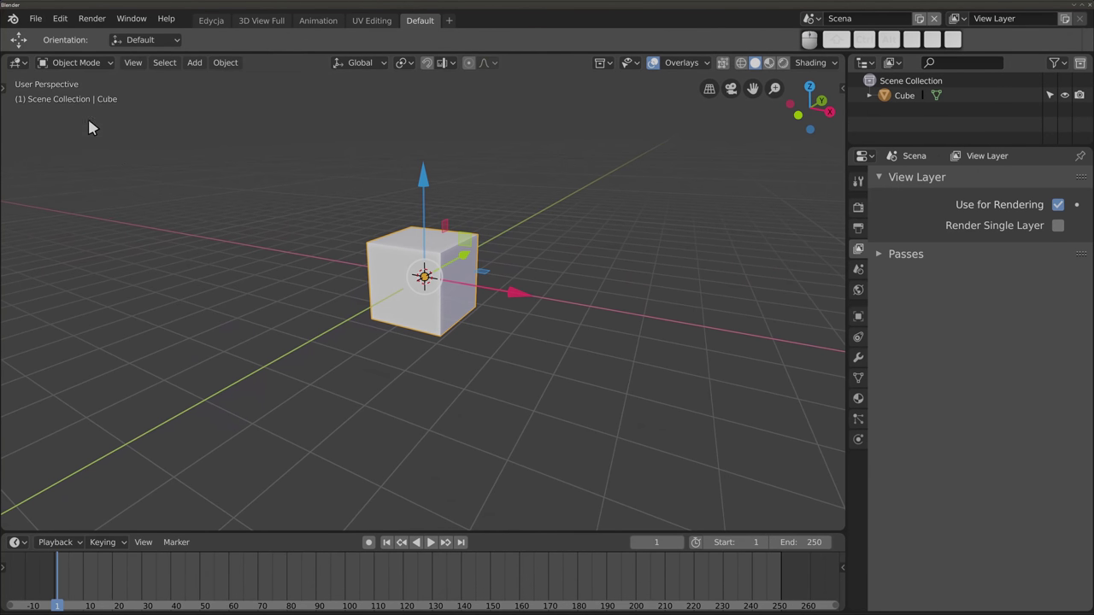
{"action": "left_click", "coordinate": [19, 63]}
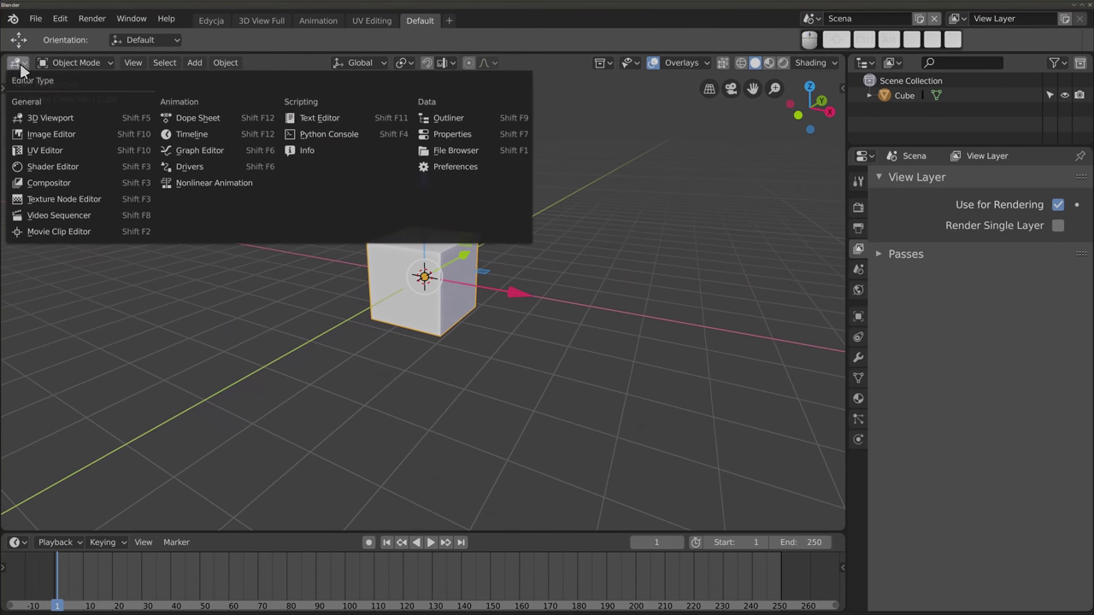
{"action": "left_click", "coordinate": [111, 137]}
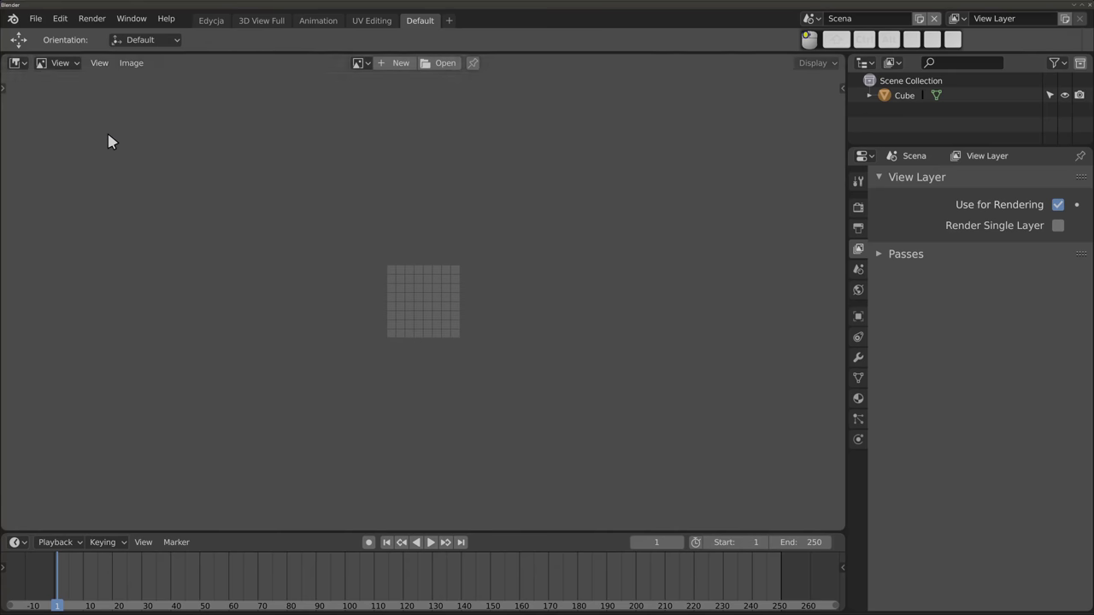
{"action": "scroll", "coordinate": [428, 316], "scroll_direction": "up", "scroll_amount": 5}
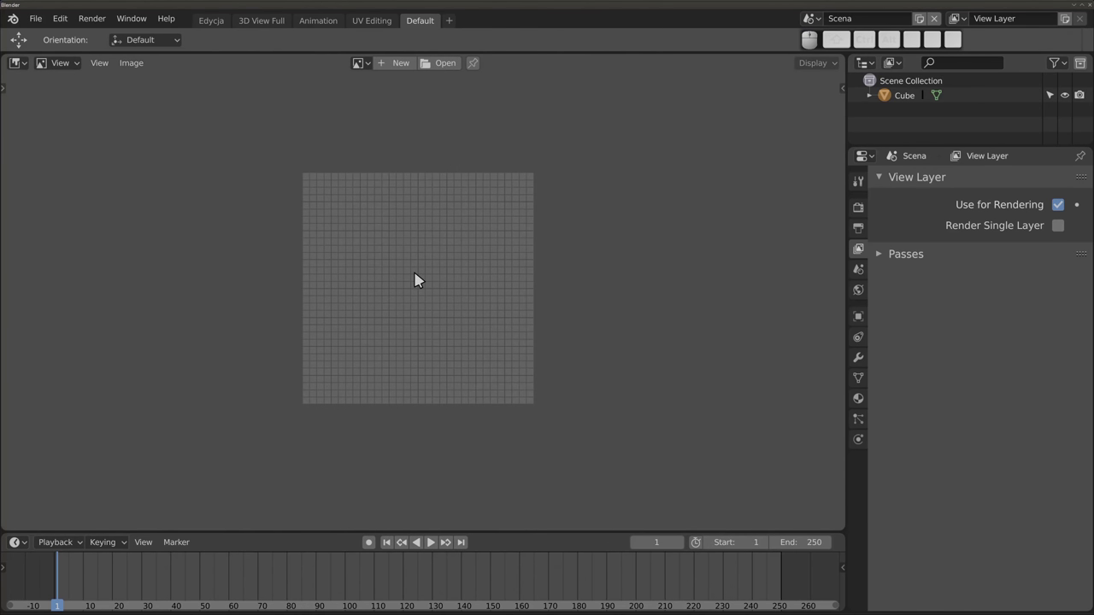
Step: Create a new black 1024 px Untitled image in the Image Editor
{"action": "left_click", "coordinate": [400, 63]}
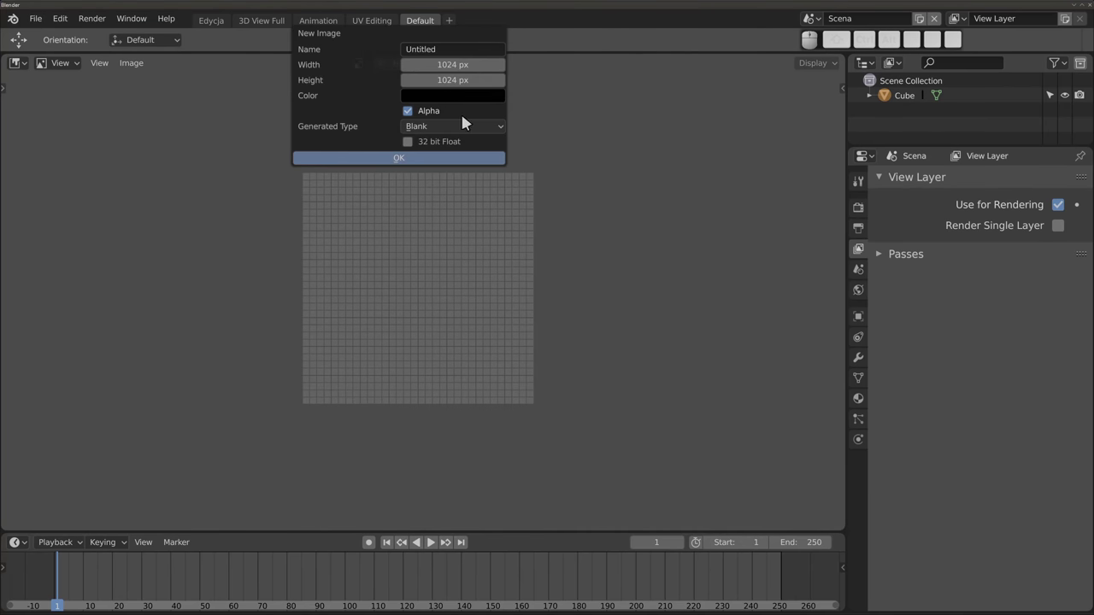
{"action": "left_click", "coordinate": [399, 158]}
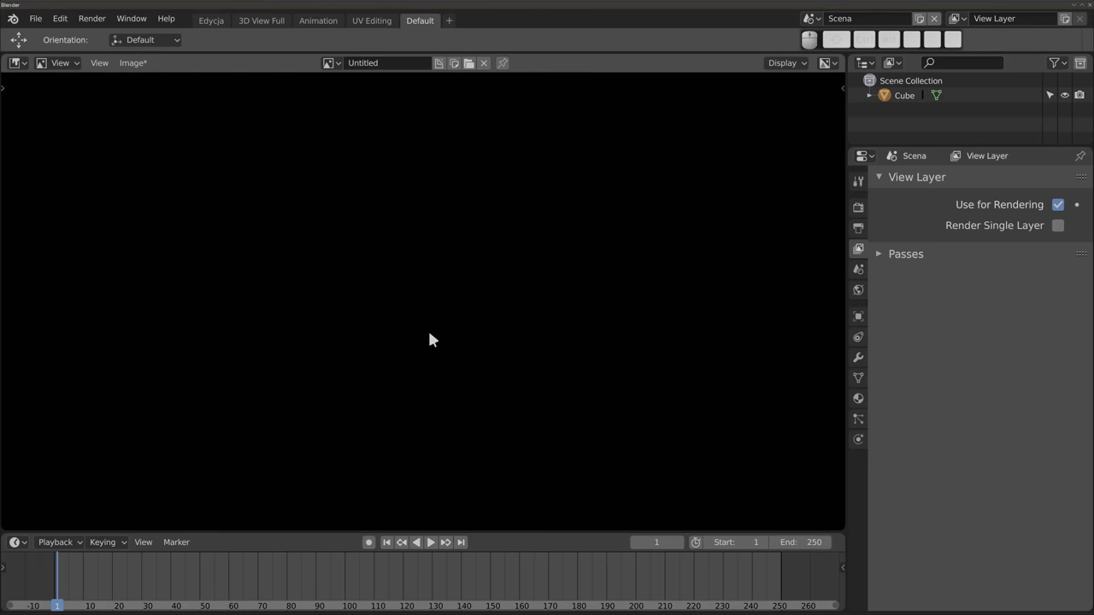
{"action": "scroll", "coordinate": [429, 329], "scroll_direction": "down", "scroll_amount": 5}
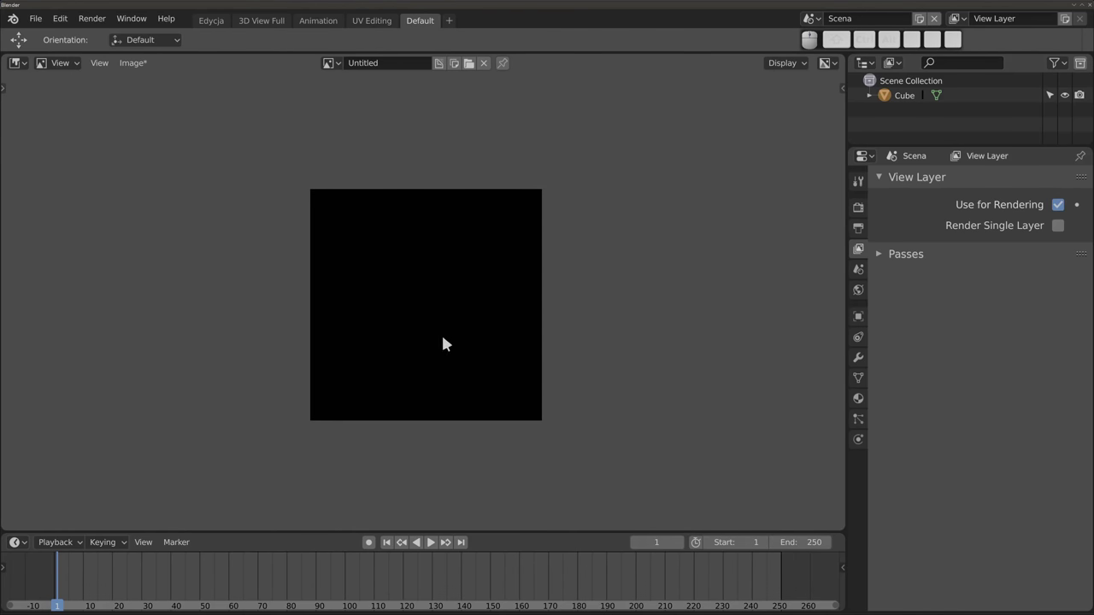
Step: Show the image sidebar, check the mode and editor-type lists, then unlink the image
{"action": "left_click", "coordinate": [840, 86]}
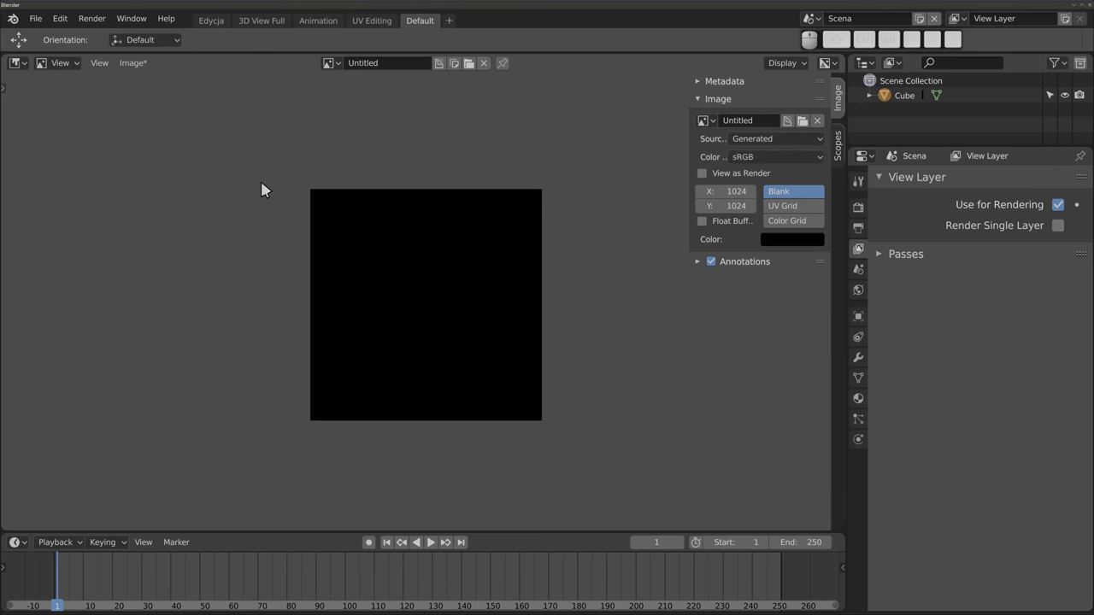
{"action": "left_click", "coordinate": [76, 65]}
{"action": "left_click", "coordinate": [16, 63]}
{"action": "left_click", "coordinate": [484, 63]}
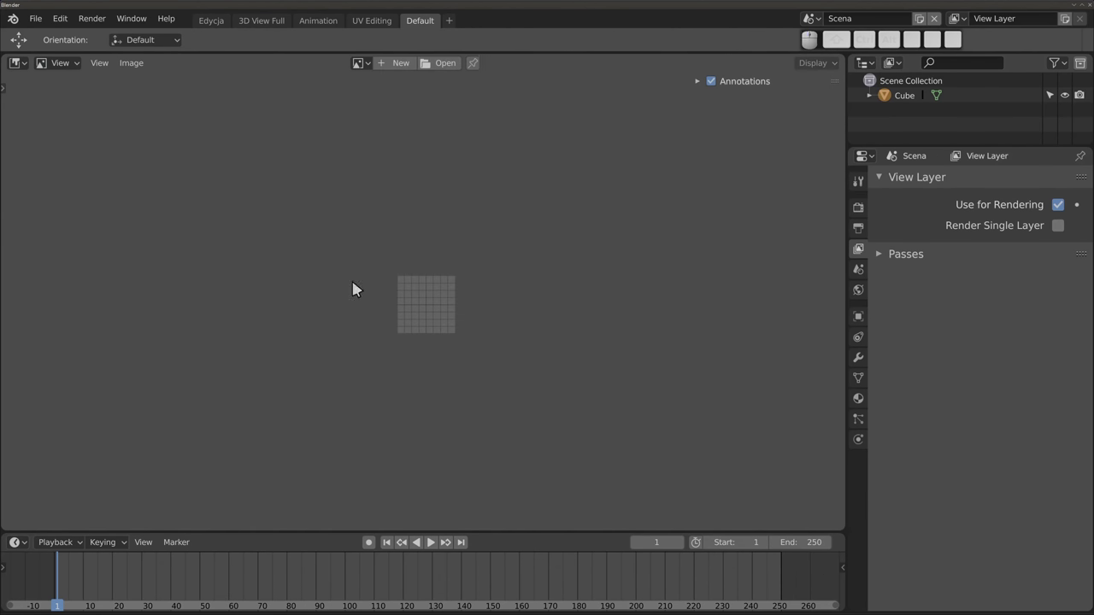
Step: Open definiowanie-wlasnych-widokow.mkv from the home nagrania folder into the Image Editor
{"action": "left_click", "coordinate": [364, 69]}
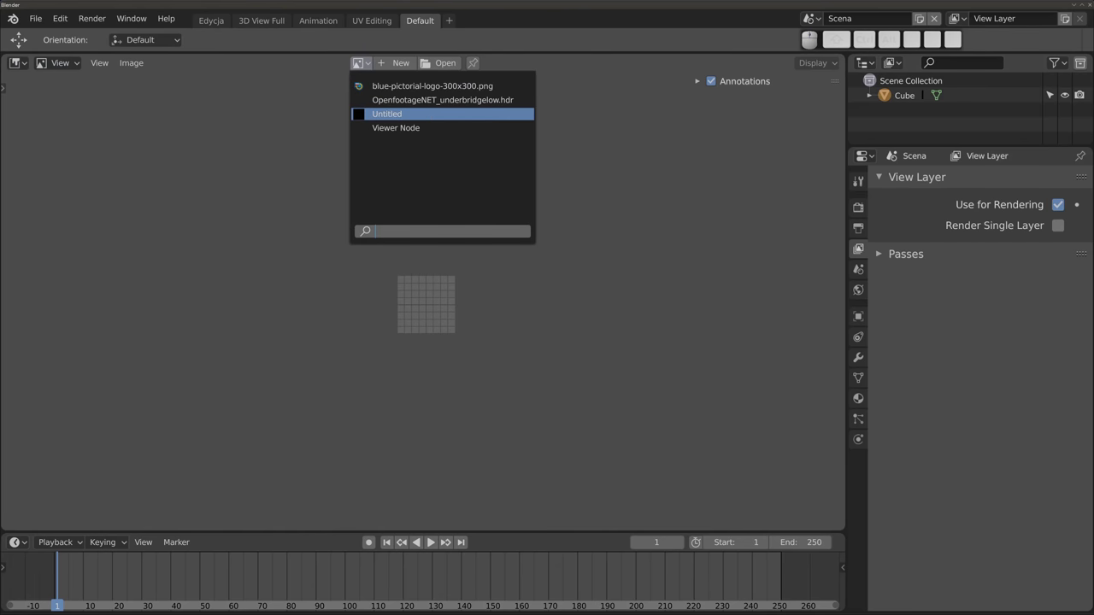
{"action": "left_click", "coordinate": [443, 63]}
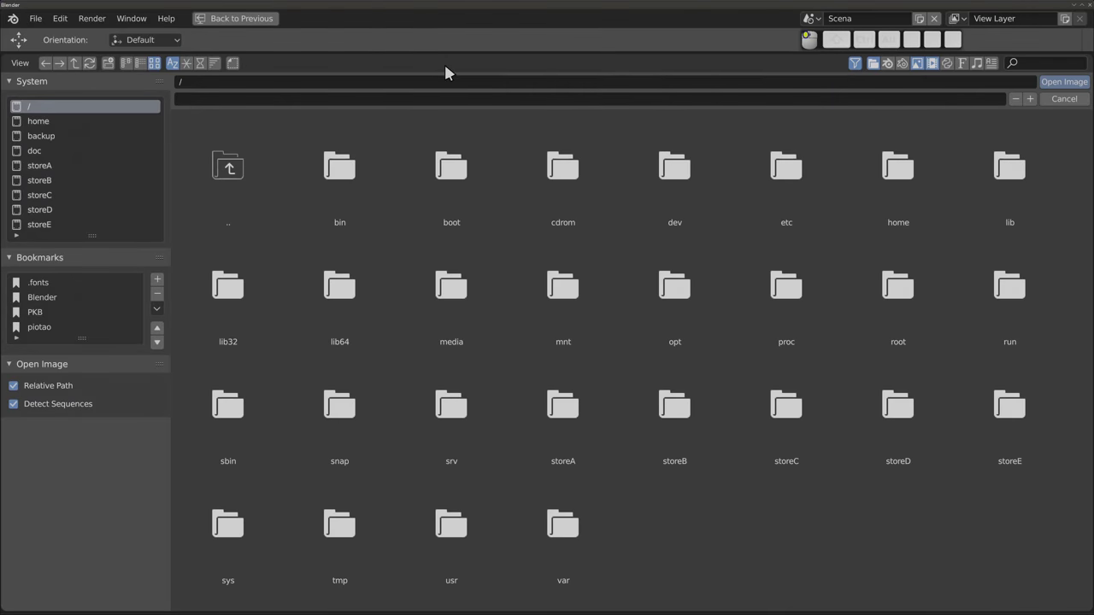
{"action": "left_click", "coordinate": [40, 326]}
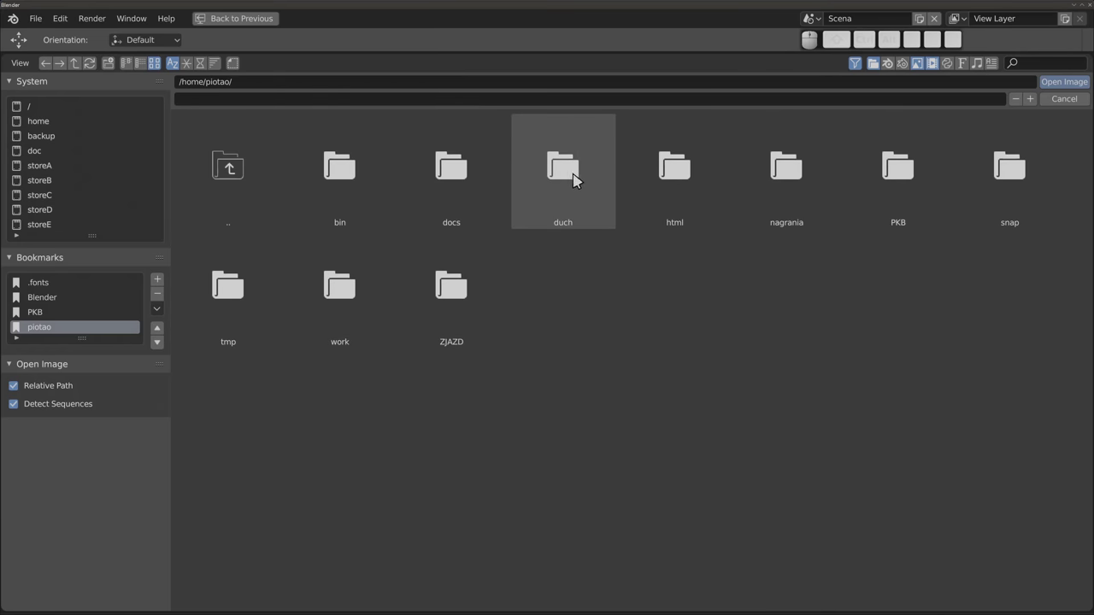
{"action": "left_click", "coordinate": [781, 178]}
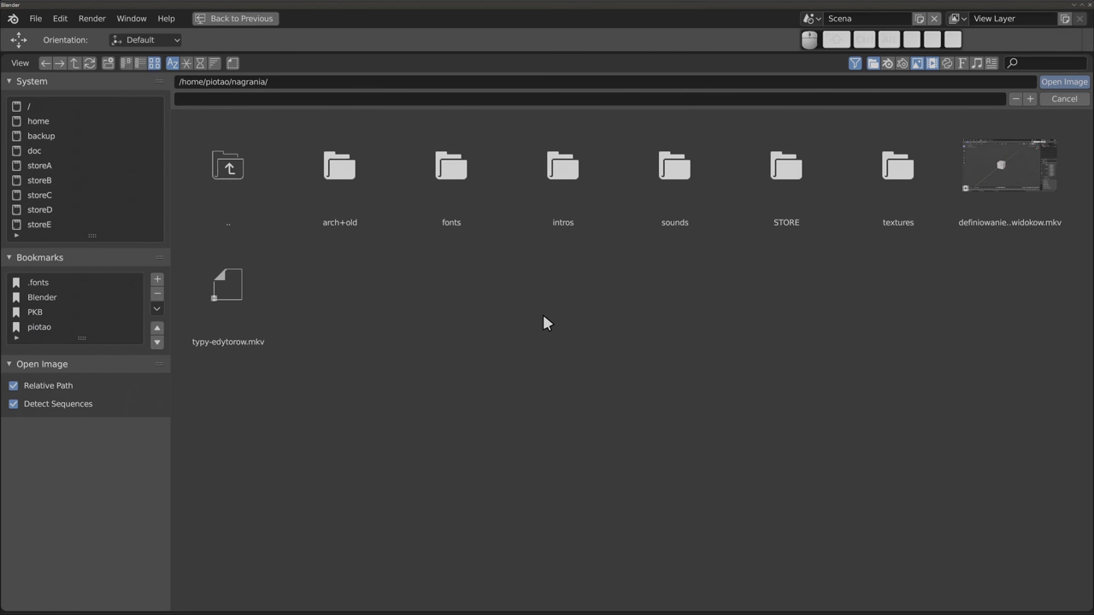
{"action": "left_click", "coordinate": [1003, 175]}
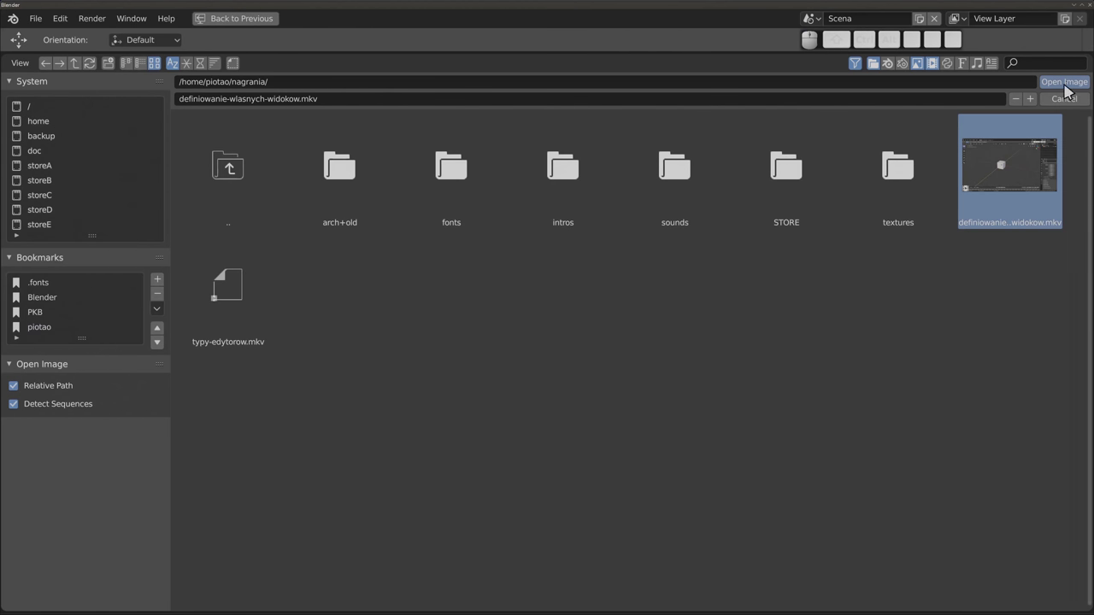
{"action": "left_click", "coordinate": [1064, 82]}
Step: Scrub the movie to frame 75, play from frame 9, stop at 23, then unlink it
{"action": "scroll", "coordinate": [418, 279], "scroll_direction": "down", "scroll_amount": 3}
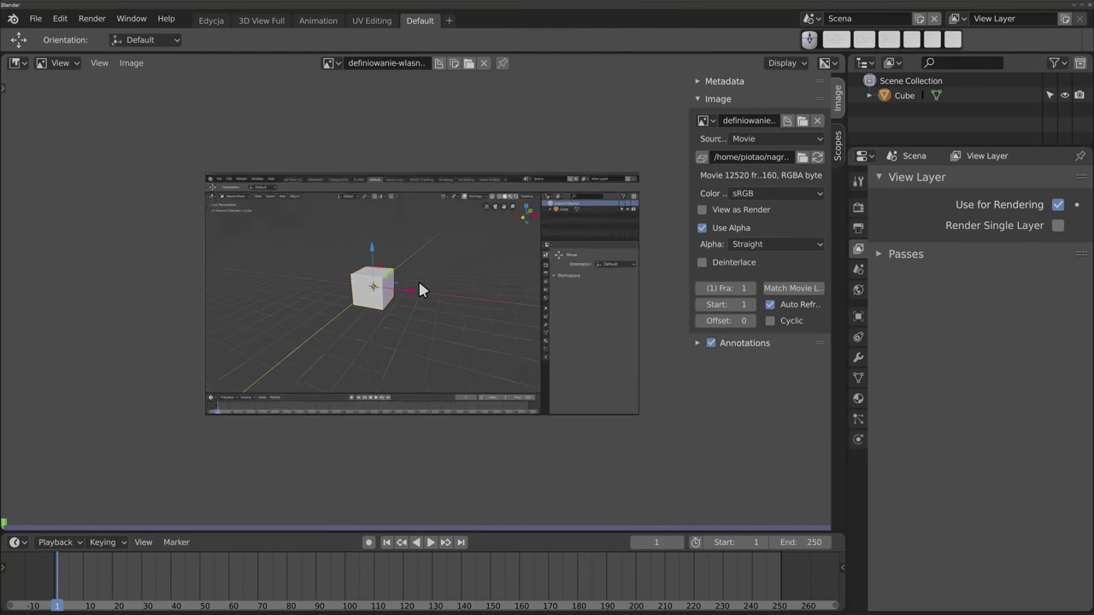
{"action": "scroll", "coordinate": [470, 282], "scroll_direction": "up", "scroll_amount": 1}
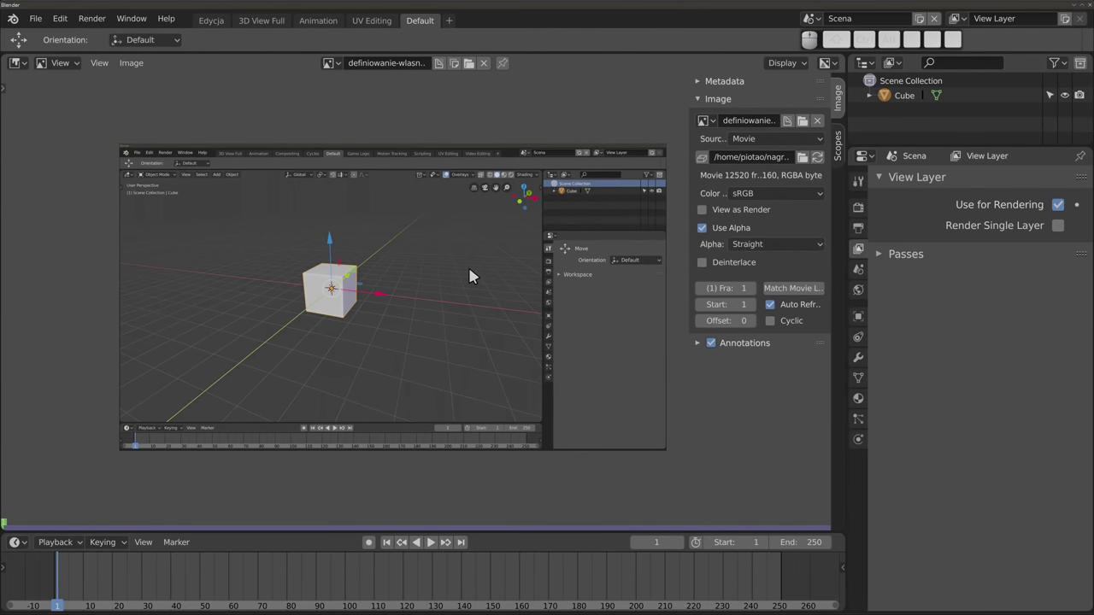
{"action": "left_click_drag", "start_coordinate": [725, 288], "coordinate": [803, 288]}
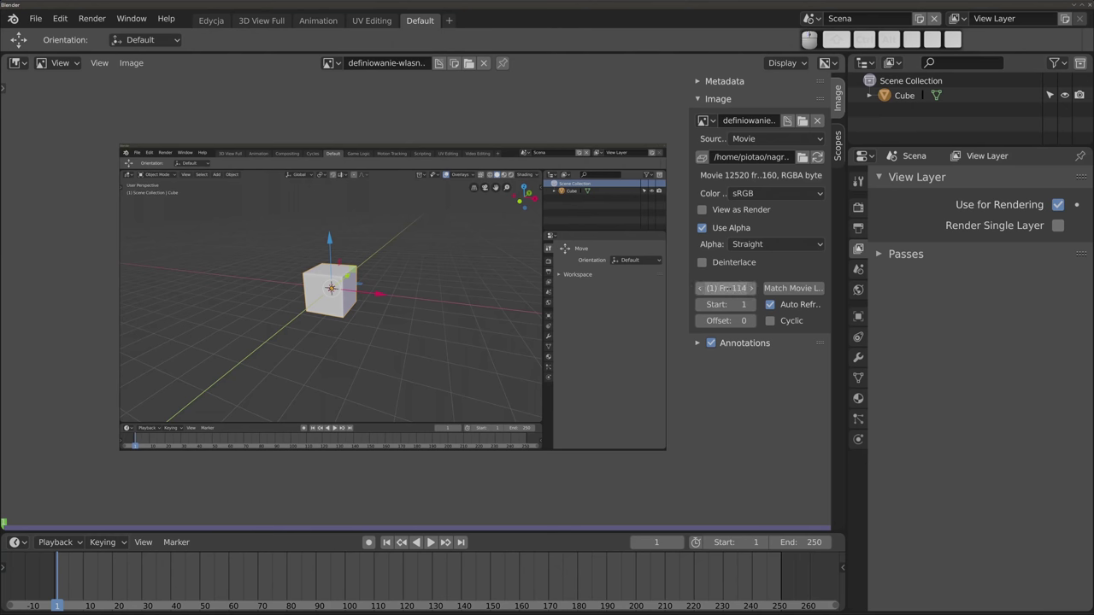
{"action": "left_click", "coordinate": [81, 577]}
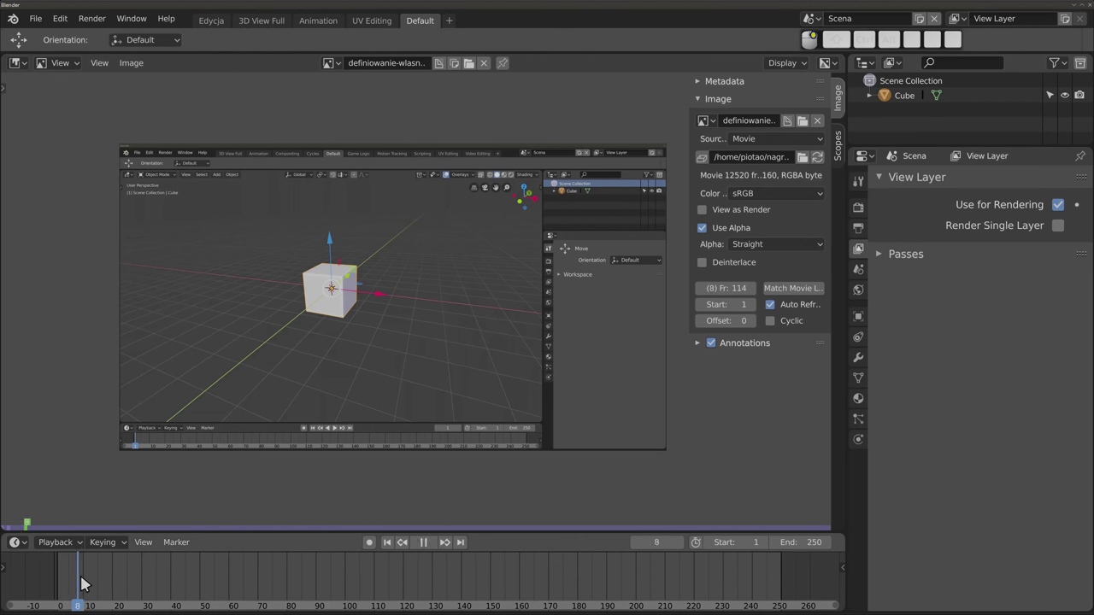
{"action": "key", "text": "space"}
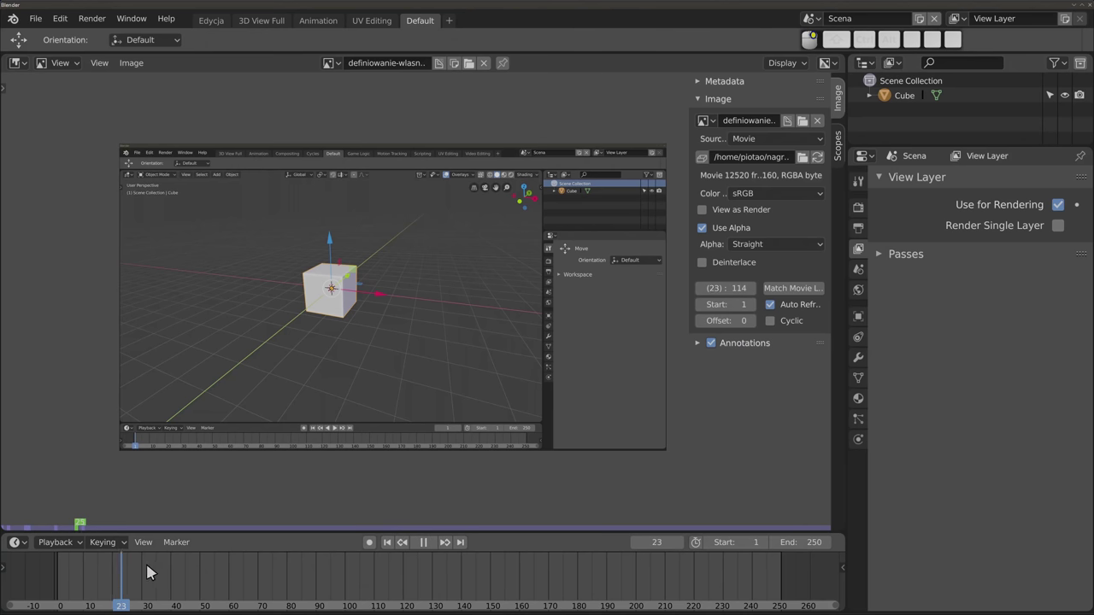
{"action": "left_click_drag", "start_coordinate": [113, 564], "coordinate": [131, 564]}
{"action": "key", "text": "space"}
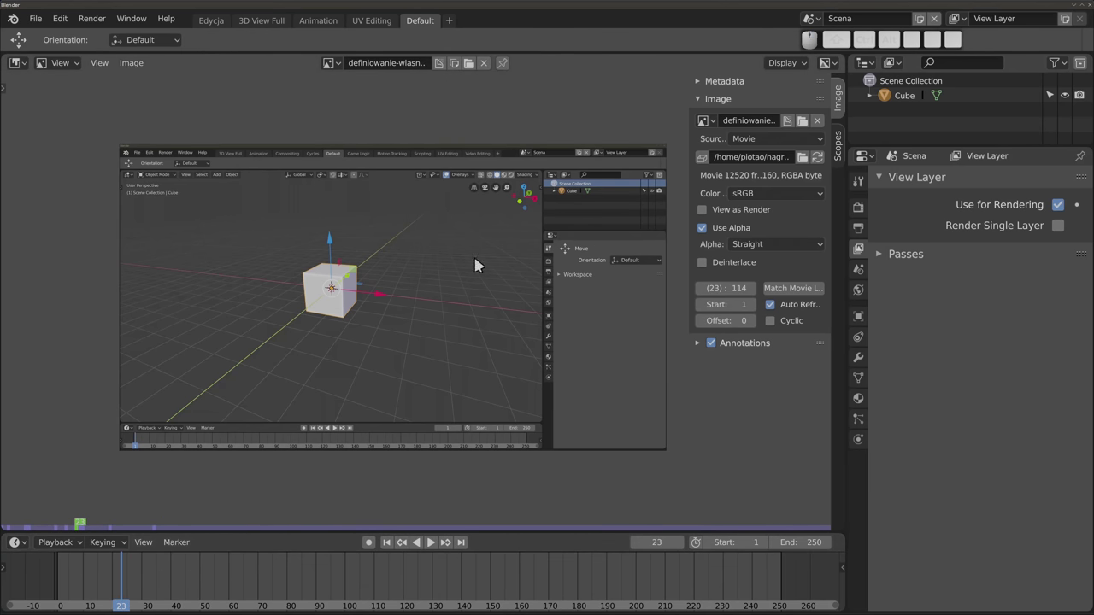
{"action": "left_click", "coordinate": [483, 63]}
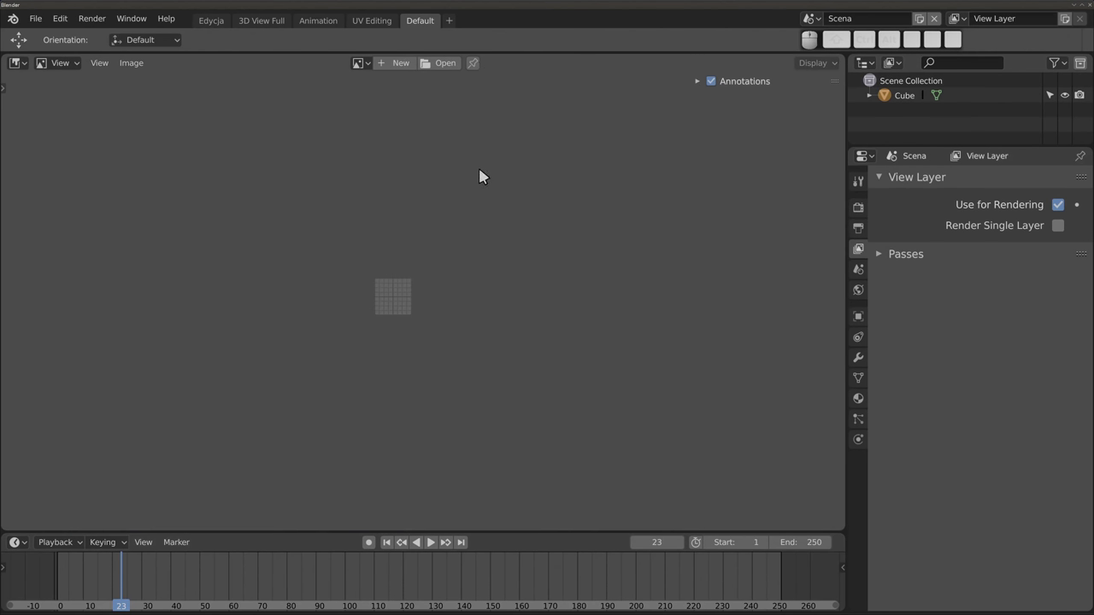
Step: Create a green 1024×1024 Color Grid image, Untitled.001, and zoom and pan to frame it
{"action": "left_click", "coordinate": [399, 64]}
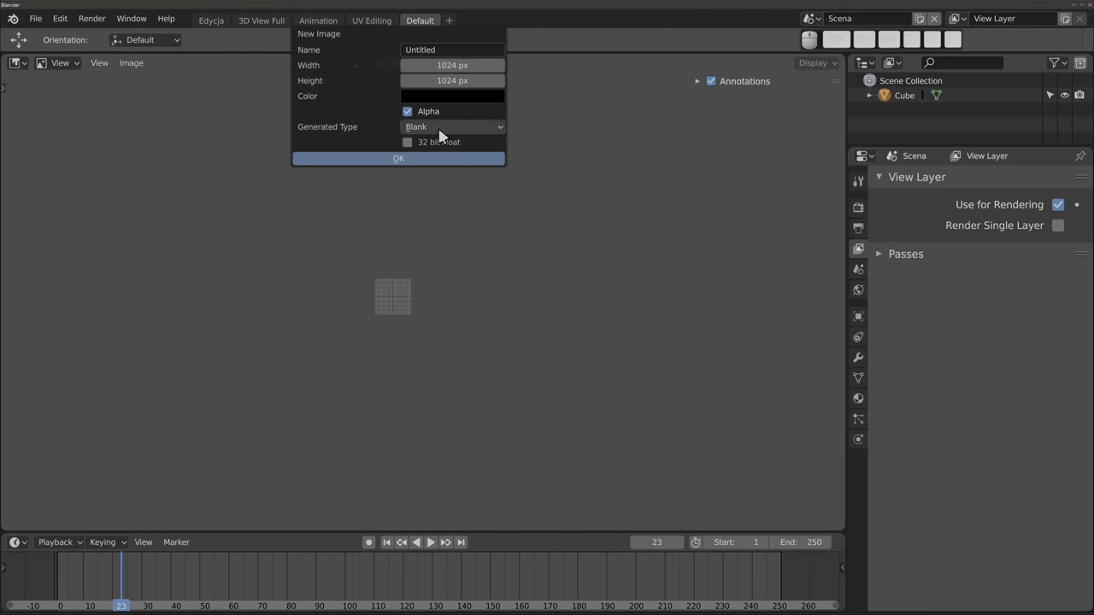
{"action": "left_click", "coordinate": [413, 96]}
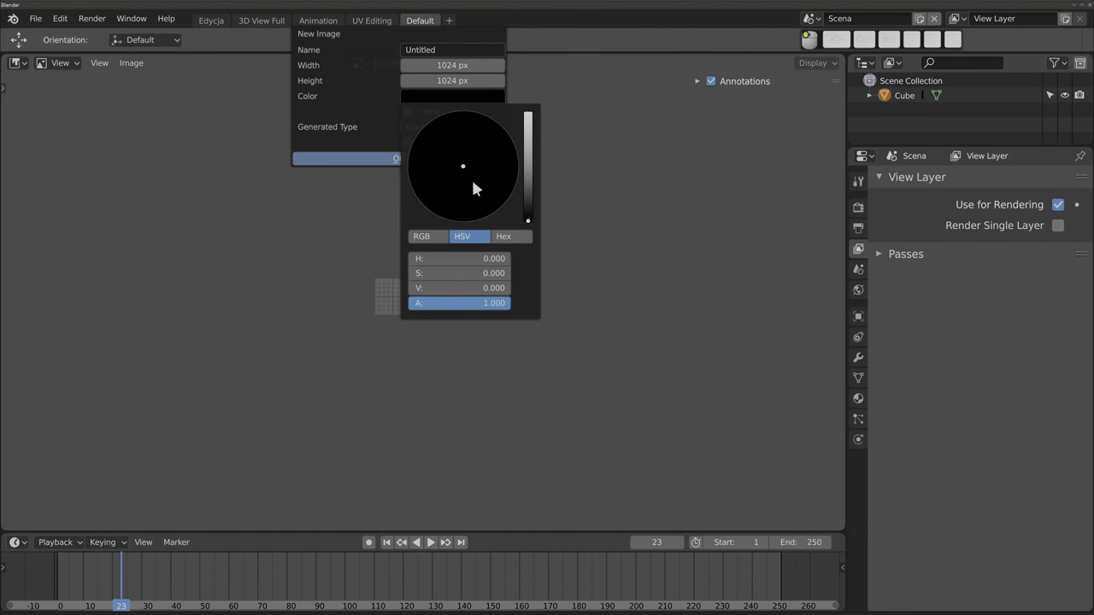
{"action": "left_click", "coordinate": [528, 159]}
{"action": "left_click", "coordinate": [434, 151]}
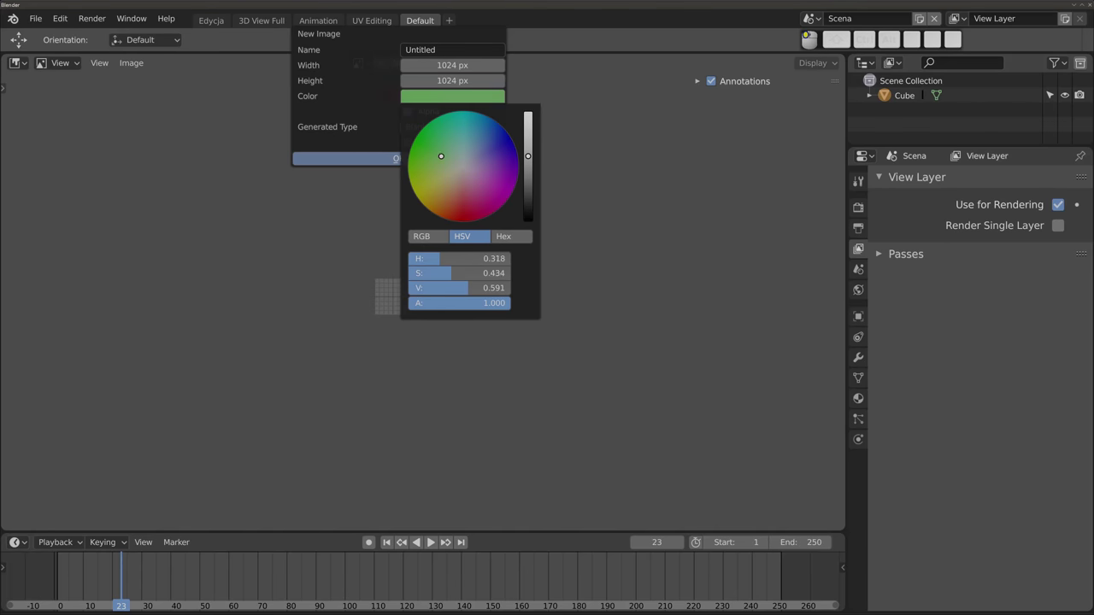
{"action": "left_click", "coordinate": [459, 129]}
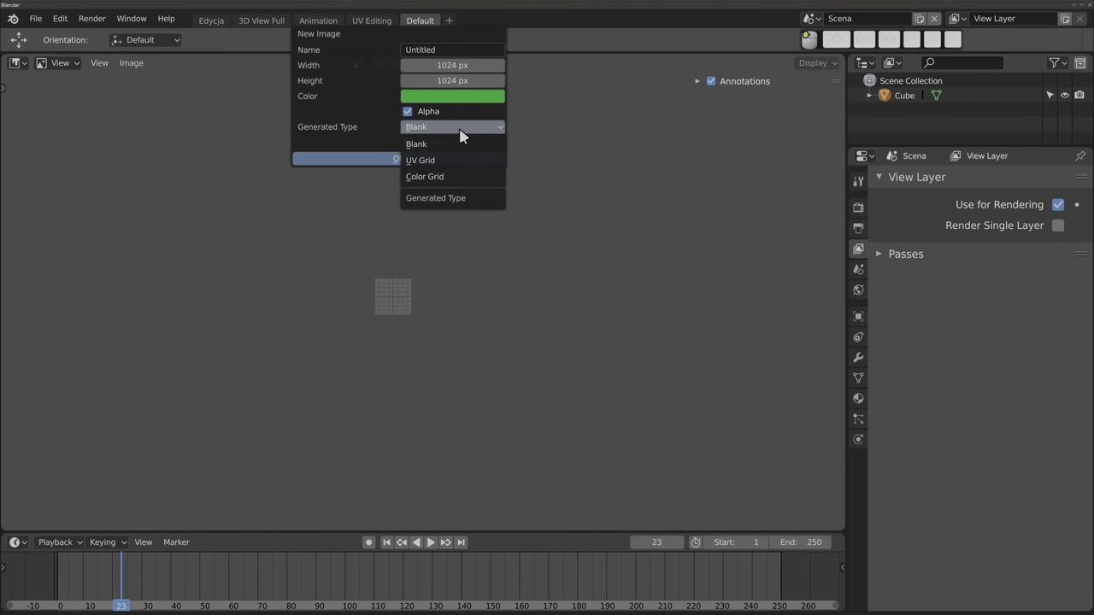
{"action": "left_click", "coordinate": [457, 178]}
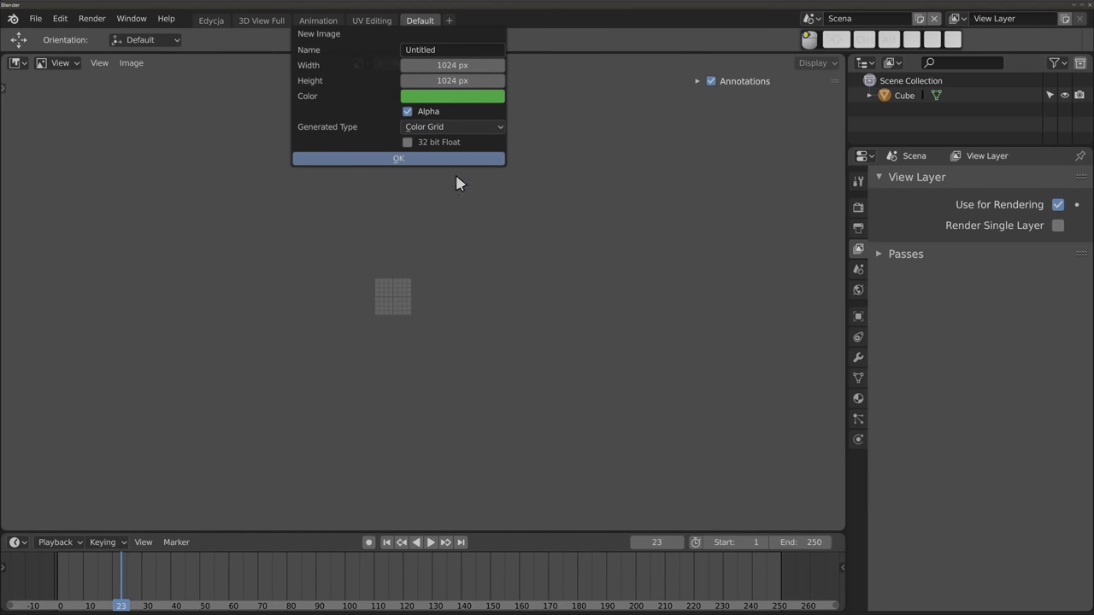
{"action": "left_click", "coordinate": [400, 159]}
{"action": "scroll", "coordinate": [410, 282], "scroll_direction": "up", "scroll_amount": 5}
{"action": "scroll", "coordinate": [416, 319], "scroll_direction": "up", "scroll_amount": 3}
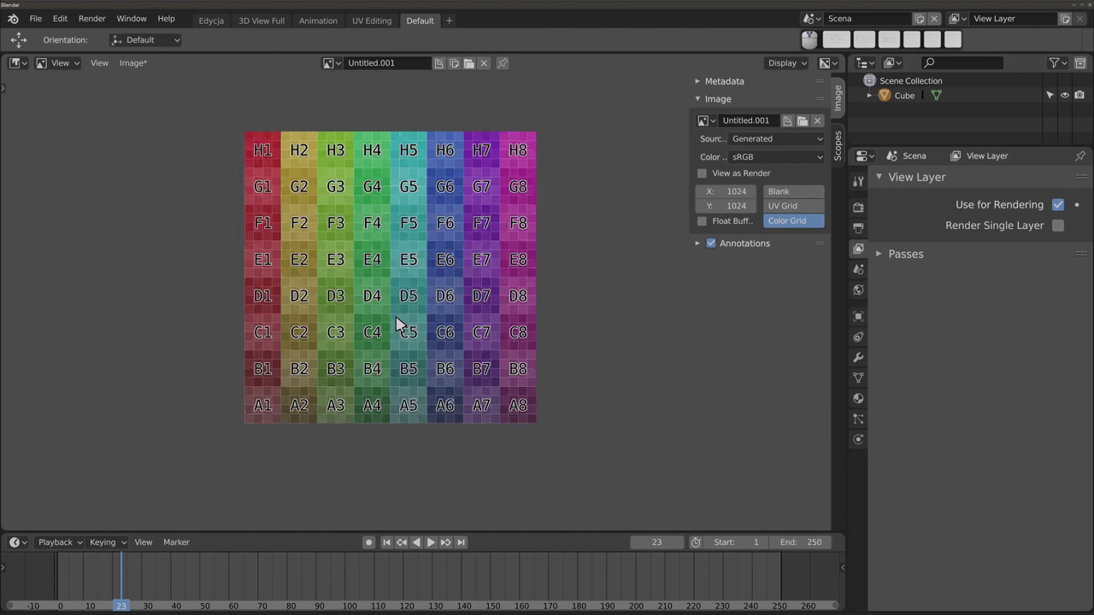
{"action": "scroll", "coordinate": [393, 282], "scroll_direction": "up", "scroll_amount": 1}
{"action": "middle_click_drag", "start_coordinate": [394, 275], "coordinate": [413, 284], "text": "shift"}
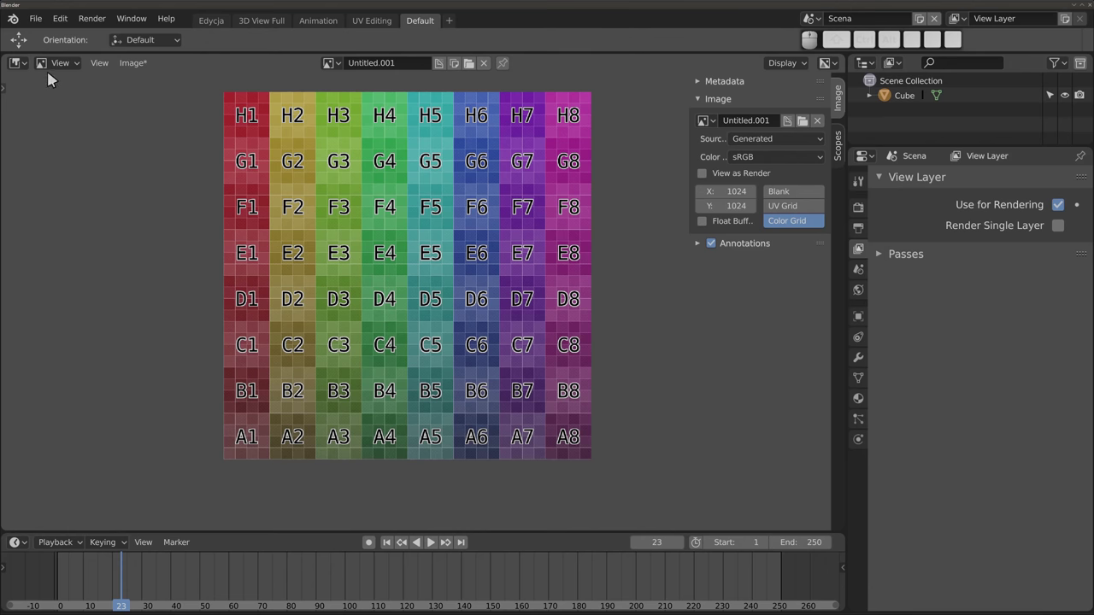
Step: Switch the Image Editor to UV Editor and unlink the Color Grid image
{"action": "left_click", "coordinate": [23, 64]}
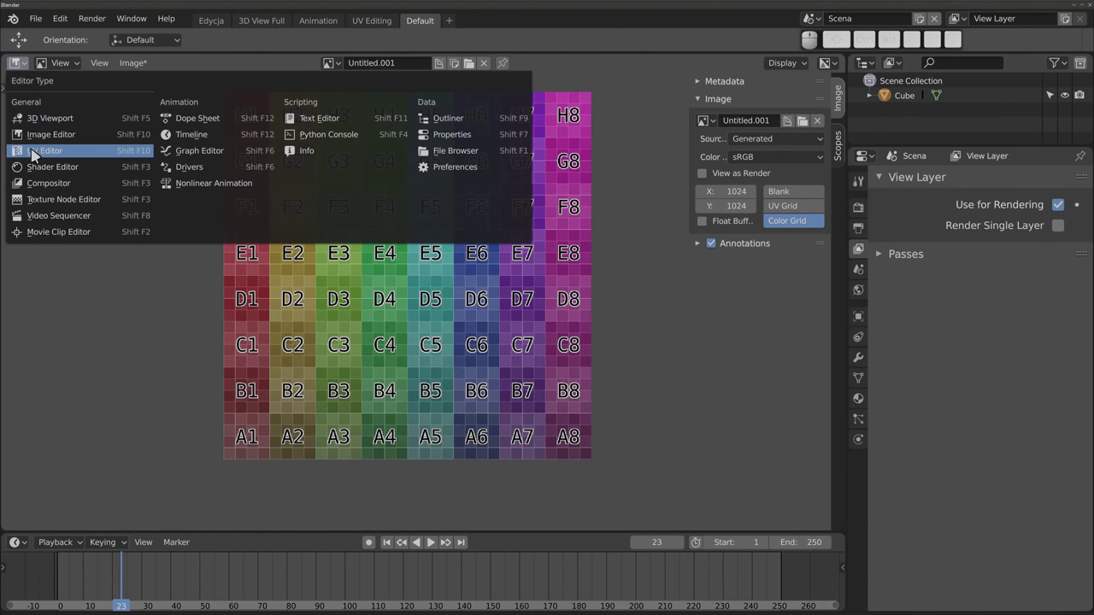
{"action": "left_click", "coordinate": [77, 155]}
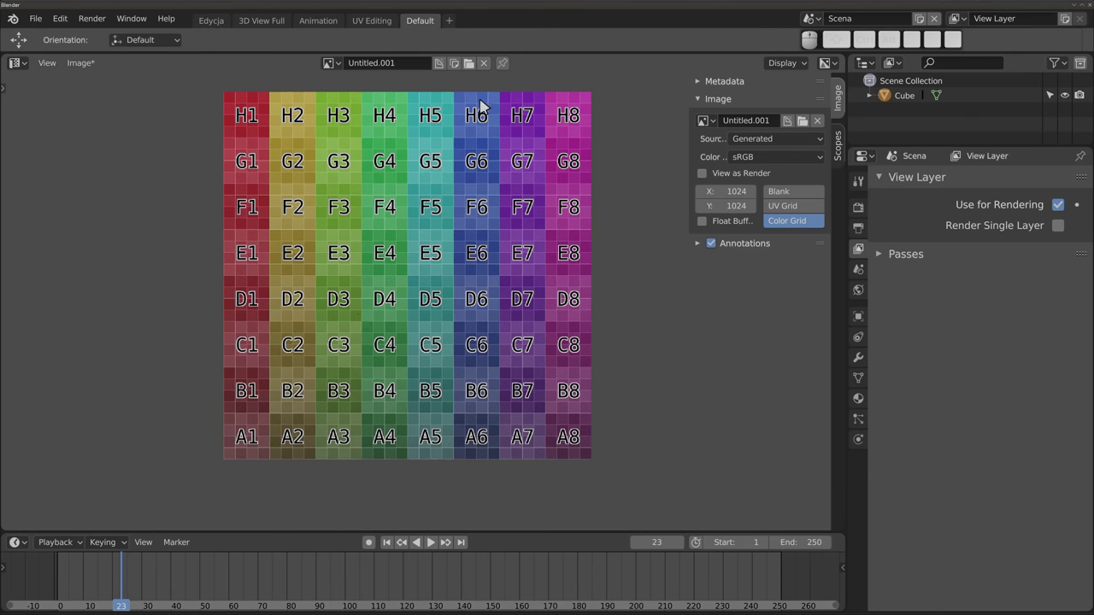
{"action": "left_click", "coordinate": [485, 64]}
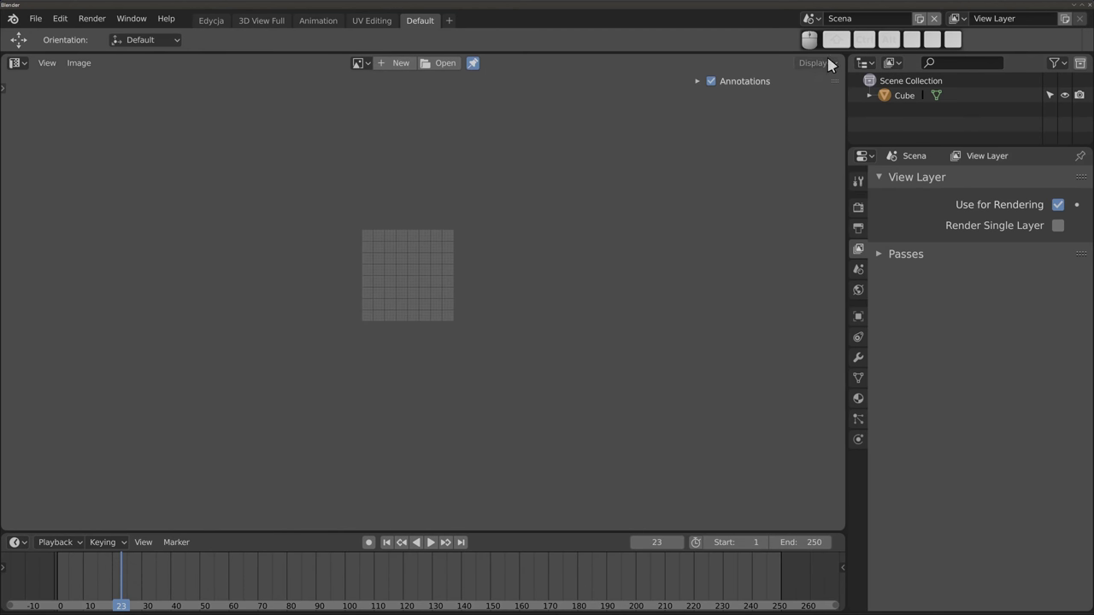
Step: Split the area in two and make the left side a 3D viewport of the cube
{"action": "left_click_drag", "start_coordinate": [841, 56], "coordinate": [402, 185]}
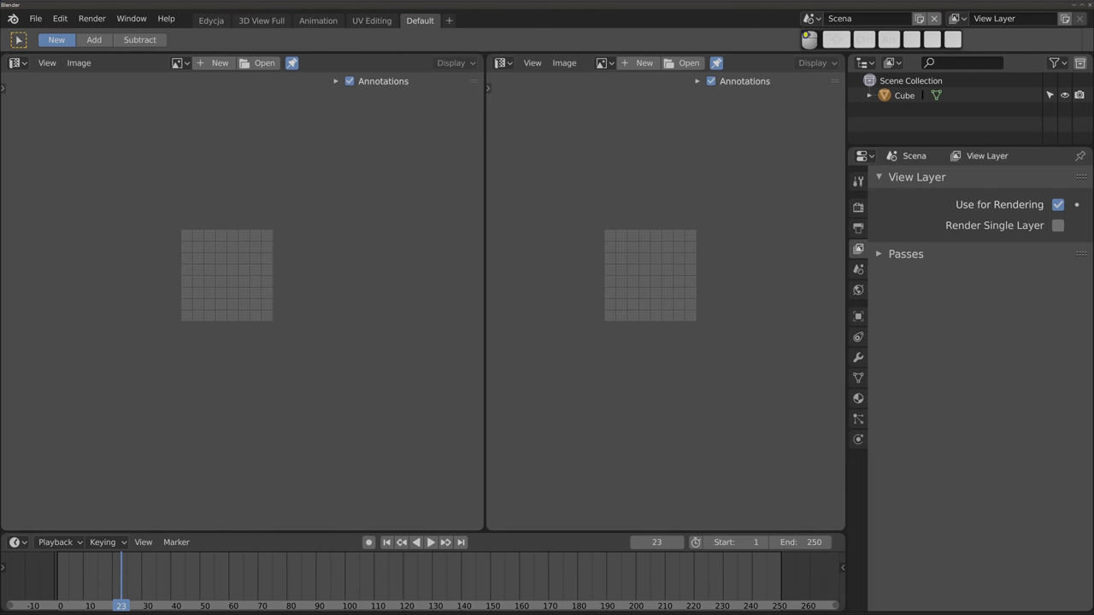
{"action": "key", "text": "shift+F5"}
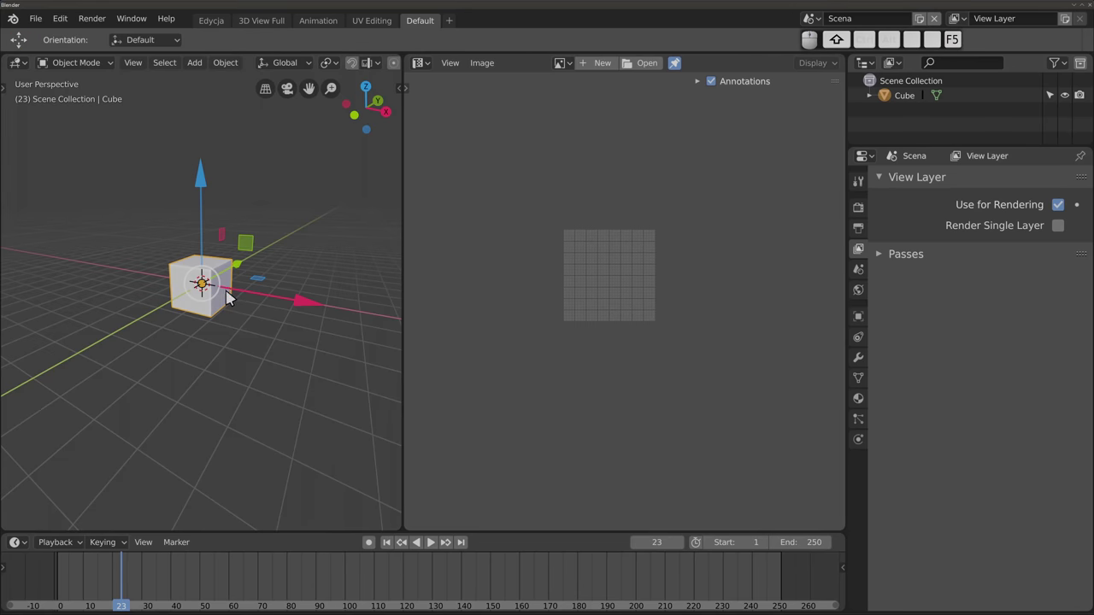
{"action": "mouse_move", "coordinate": [187, 321]}
{"action": "middle_mouse_down"}
{"action": "mouse_move", "coordinate": [211, 359]}
{"action": "mouse_move", "coordinate": [247, 244]}
{"action": "mouse_move", "coordinate": [234, 212]}
{"action": "mouse_move", "coordinate": [227, 393]}
{"action": "mouse_move", "coordinate": [235, 342]}
{"action": "middle_mouse_up"}
Step: Enter Edit Mode, select all to show the cube's UV unwrap, widen the viewport, and exit
{"action": "key", "text": "Tab"}
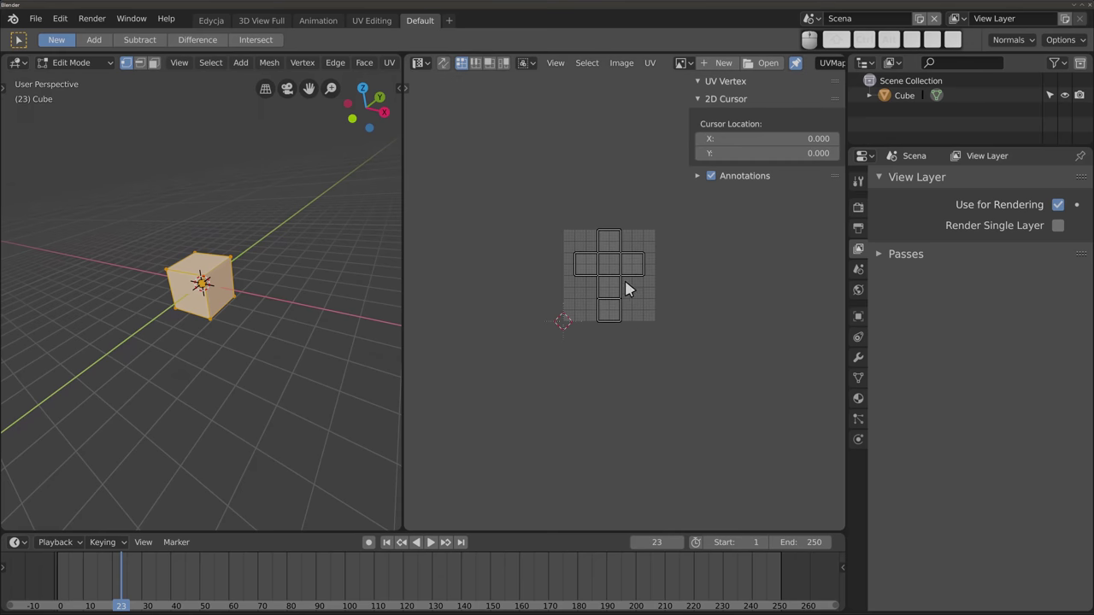
{"action": "scroll", "coordinate": [619, 275], "scroll_direction": "up", "scroll_amount": 4}
{"action": "key", "text": "a"}
{"action": "middle_click_drag", "start_coordinate": [602, 282], "coordinate": [609, 325], "text": "shift"}
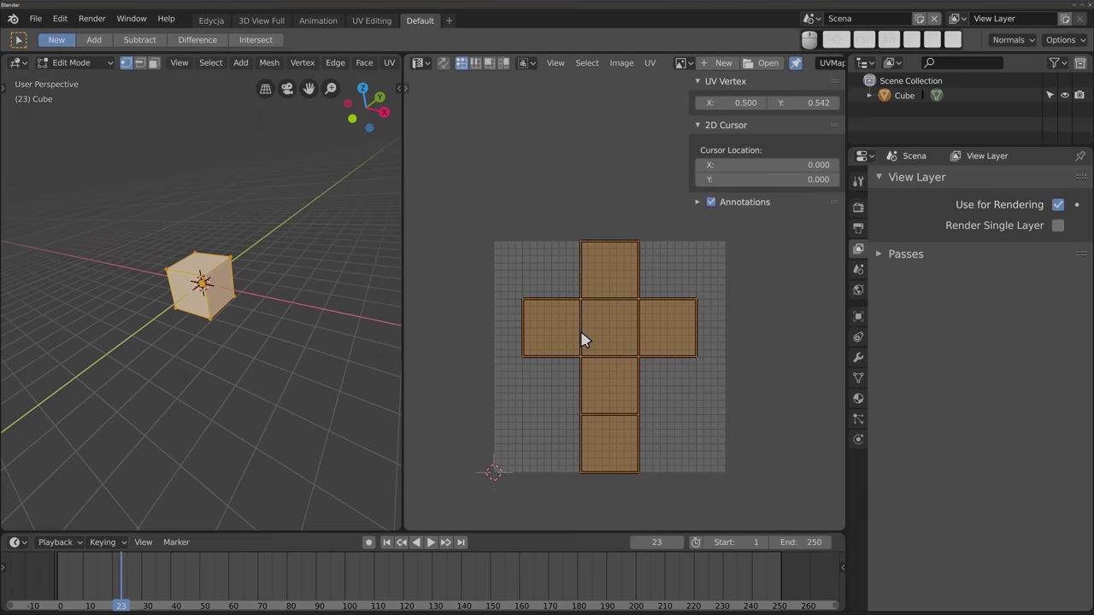
{"action": "scroll", "coordinate": [683, 67], "scroll_direction": "down", "scroll_amount": 5}
{"action": "scroll", "coordinate": [573, 67], "scroll_direction": "down", "scroll_amount": 1}
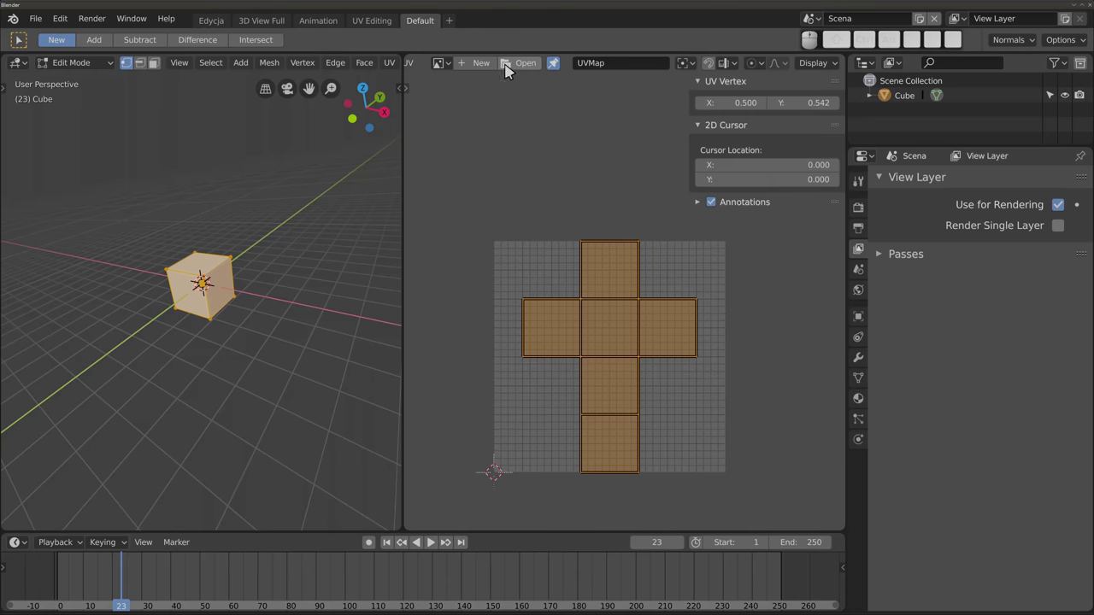
{"action": "scroll", "coordinate": [810, 69], "scroll_direction": "up", "scroll_amount": 6}
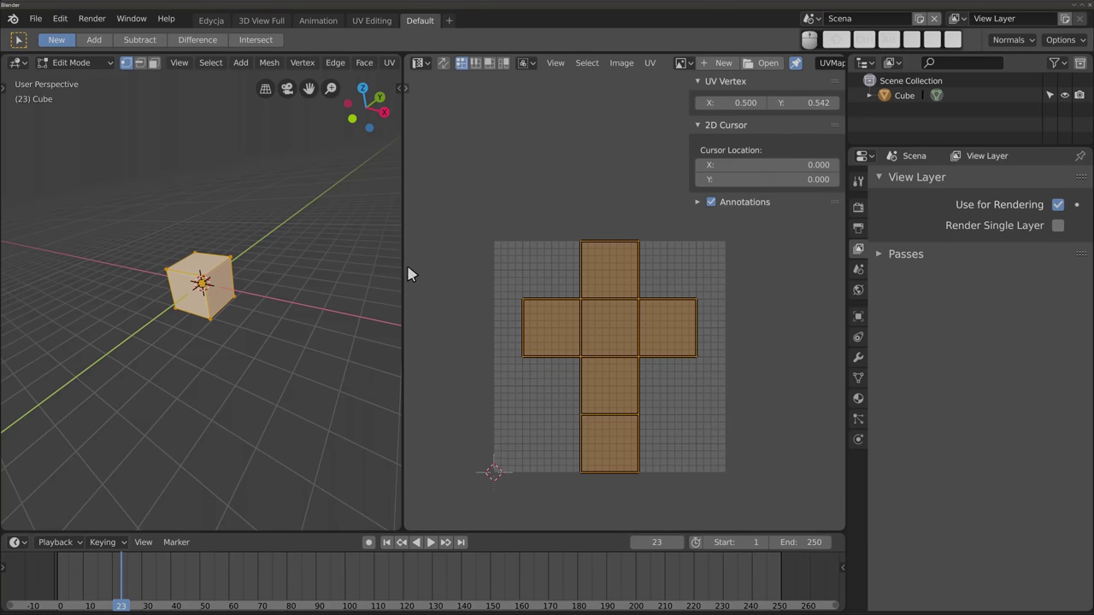
{"action": "left_click_drag", "start_coordinate": [409, 274], "coordinate": [423, 274]}
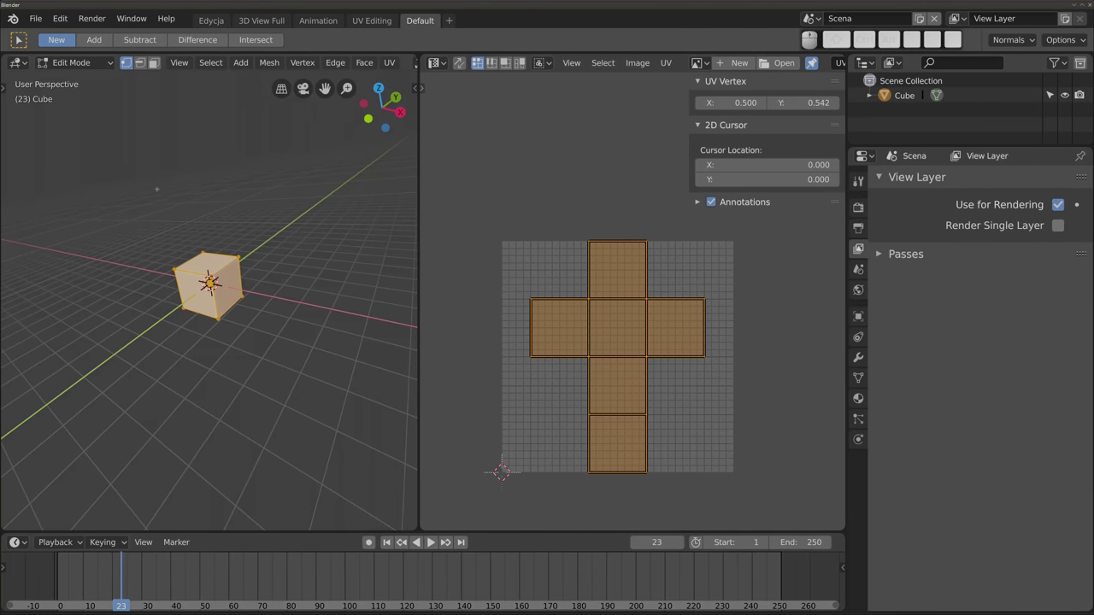
{"action": "key", "text": "Tab"}
Step: Turn the UV Editor into a Shader Editor and toggle its sidebar
{"action": "left_click", "coordinate": [434, 63]}
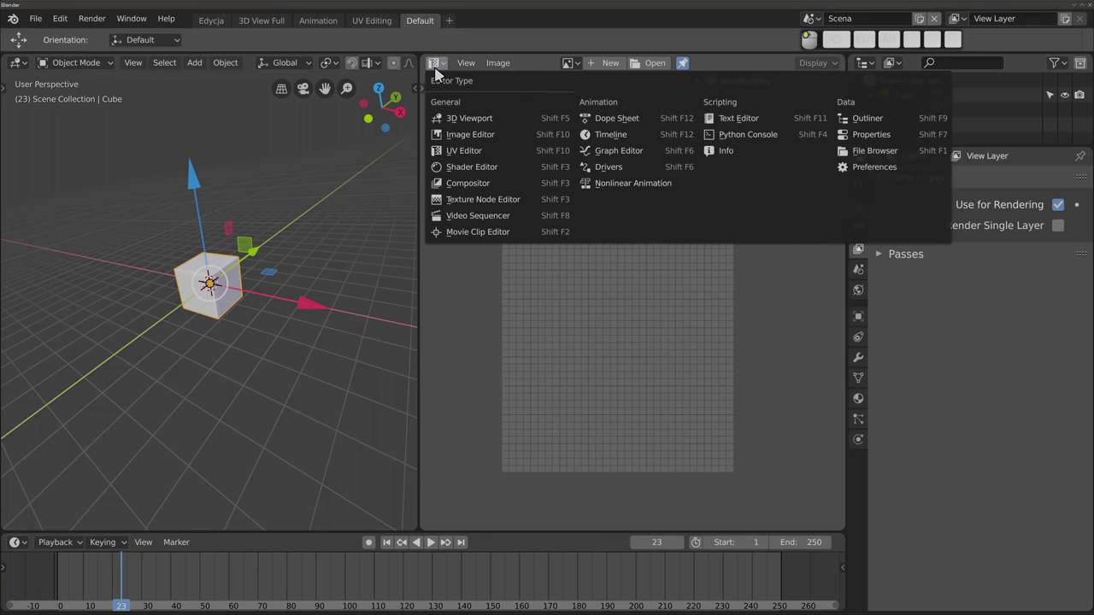
{"action": "left_click", "coordinate": [503, 173]}
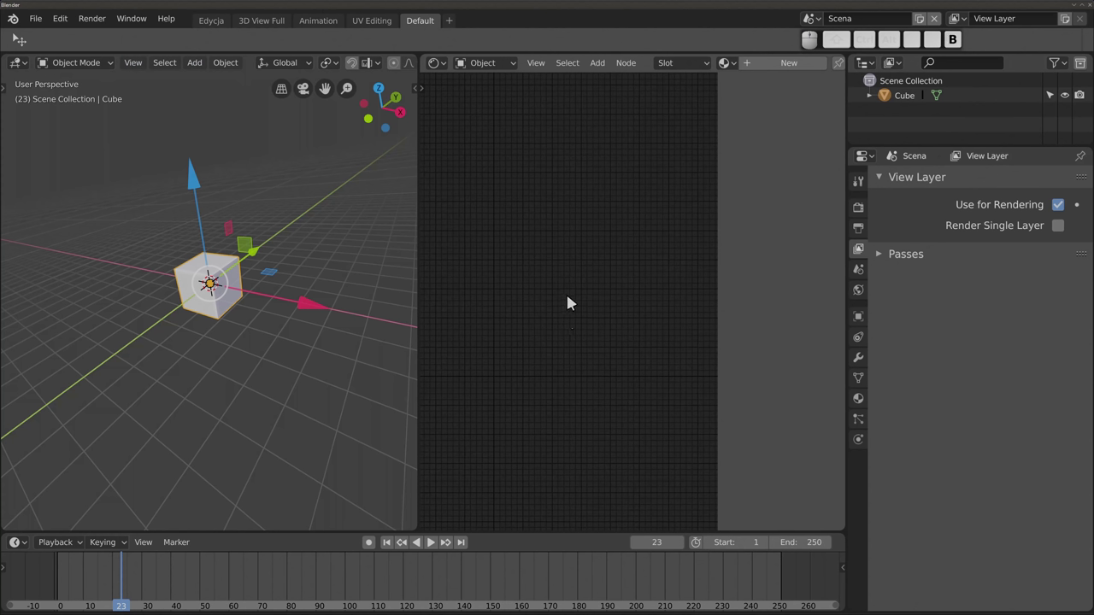
{"action": "key", "text": "b"}
{"action": "key", "text": "n"}
{"action": "key", "text": "n"}
{"action": "key", "text": "n"}
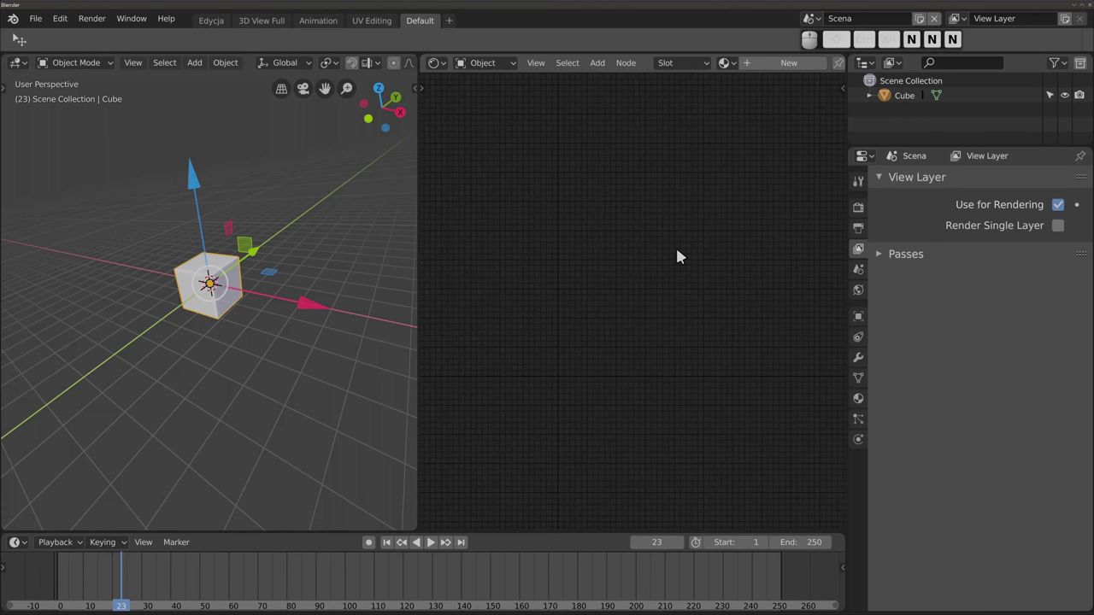
Step: Add a new material, Material.002, to the cube and centre its shader nodes
{"action": "middle_click_drag", "start_coordinate": [219, 347], "coordinate": [239, 340]}
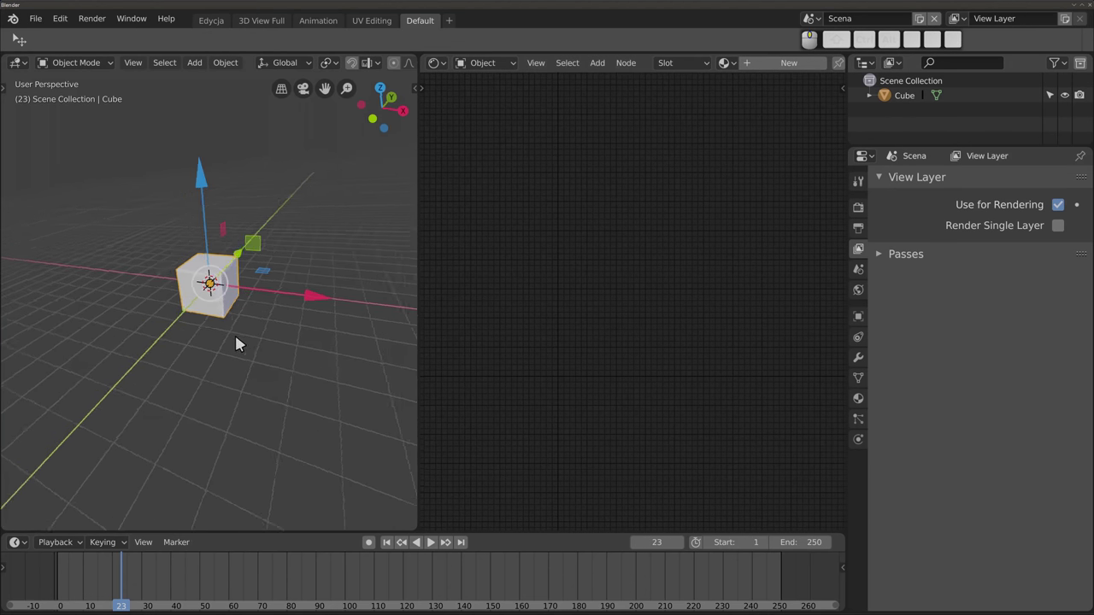
{"action": "left_click", "coordinate": [788, 64]}
{"action": "scroll", "coordinate": [633, 346], "scroll_direction": "up", "scroll_amount": 1}
{"action": "scroll", "coordinate": [615, 352], "scroll_direction": "up", "scroll_amount": 2}
{"action": "mouse_move", "coordinate": [612, 355]}
{"action": "middle_mouse_down"}
{"action": "mouse_move", "coordinate": [633, 176]}
{"action": "mouse_move", "coordinate": [503, 258]}
{"action": "middle_mouse_up"}
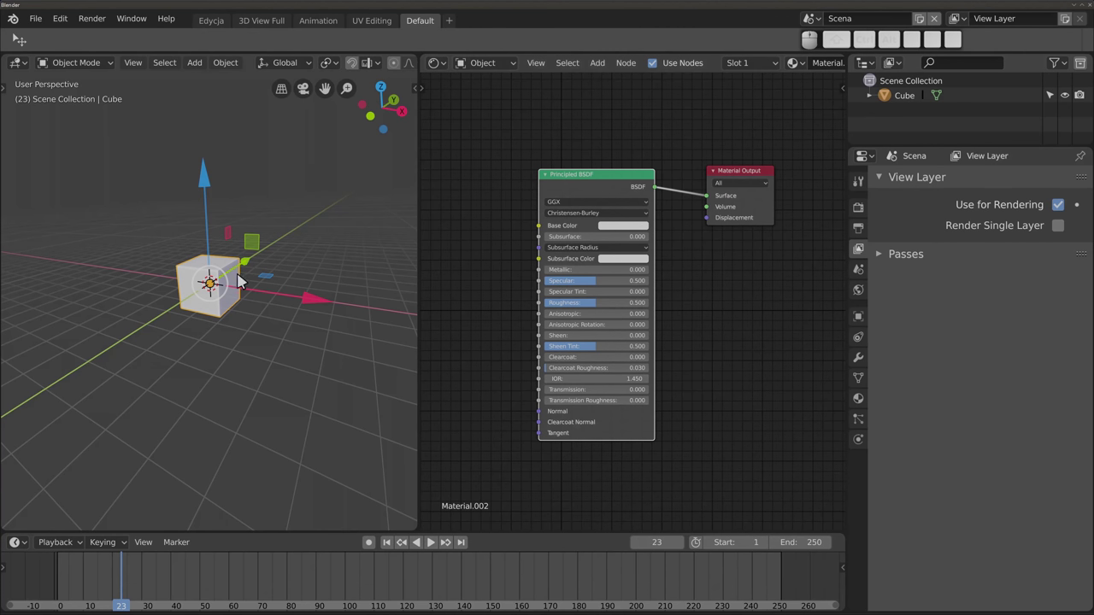
Step: Switch the render engine to Cycles and set the viewport to Rendered shading
{"action": "left_click", "coordinate": [858, 207]}
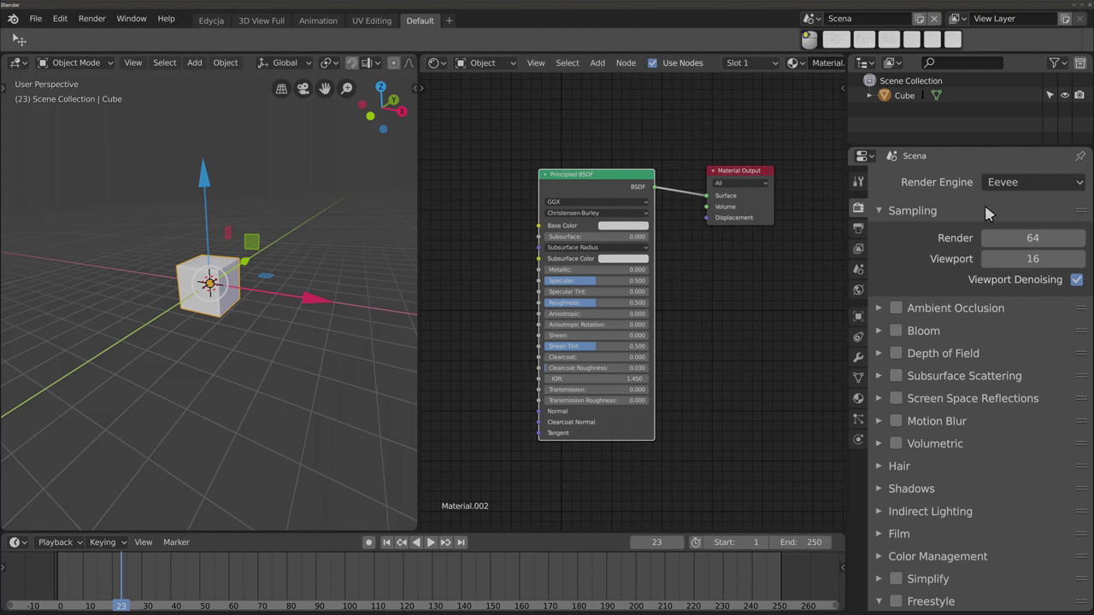
{"action": "left_click", "coordinate": [1006, 183]}
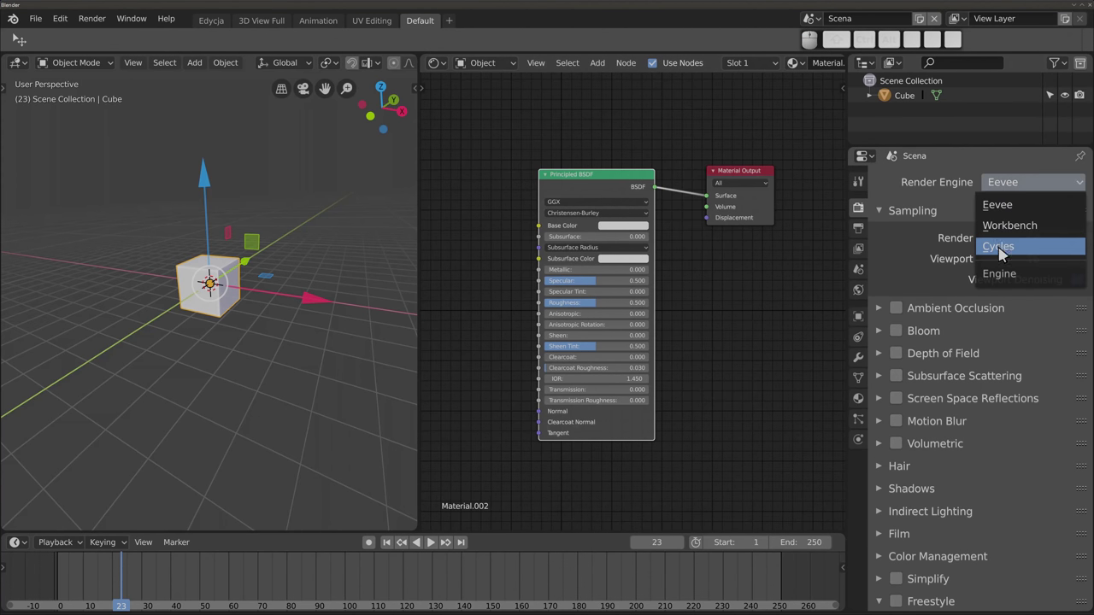
{"action": "left_click", "coordinate": [1000, 247]}
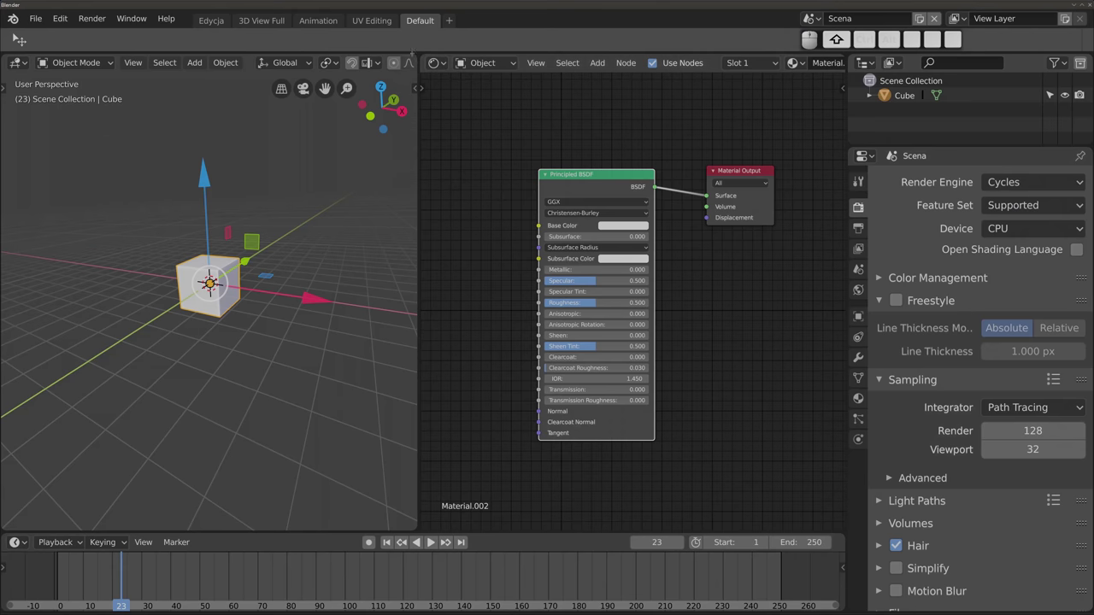
{"action": "scroll", "coordinate": [393, 63], "scroll_direction": "down", "scroll_amount": 5}
{"action": "left_click", "coordinate": [371, 62]}
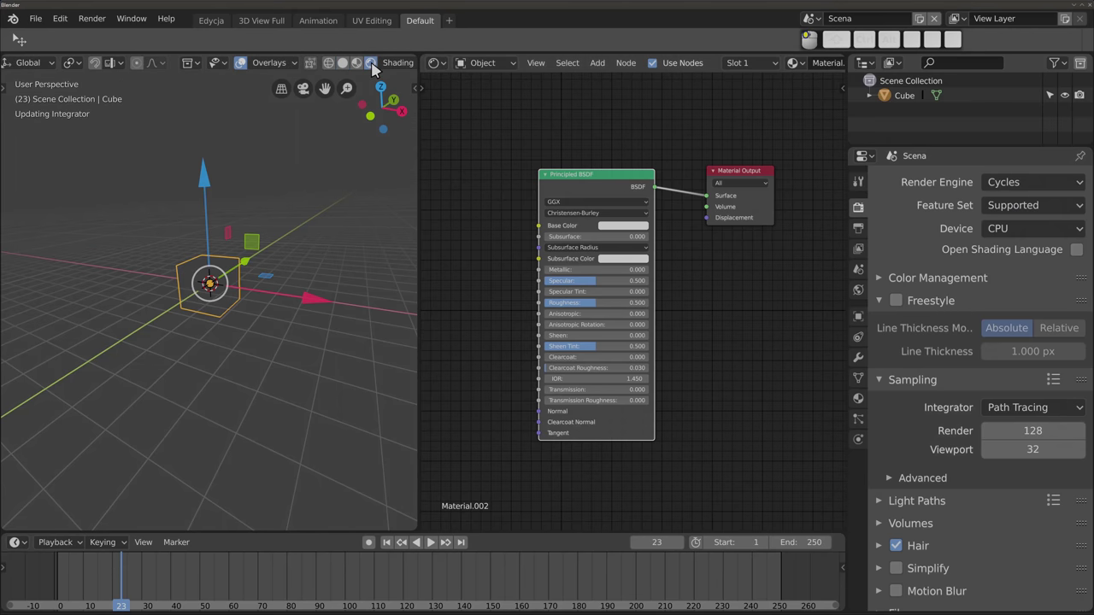
{"action": "scroll", "coordinate": [199, 309], "scroll_direction": "up", "scroll_amount": 5}
{"action": "mouse_move", "coordinate": [200, 308]}
{"action": "middle_mouse_down"}
{"action": "mouse_move", "coordinate": [215, 256]}
{"action": "mouse_move", "coordinate": [218, 278]}
{"action": "middle_mouse_up"}
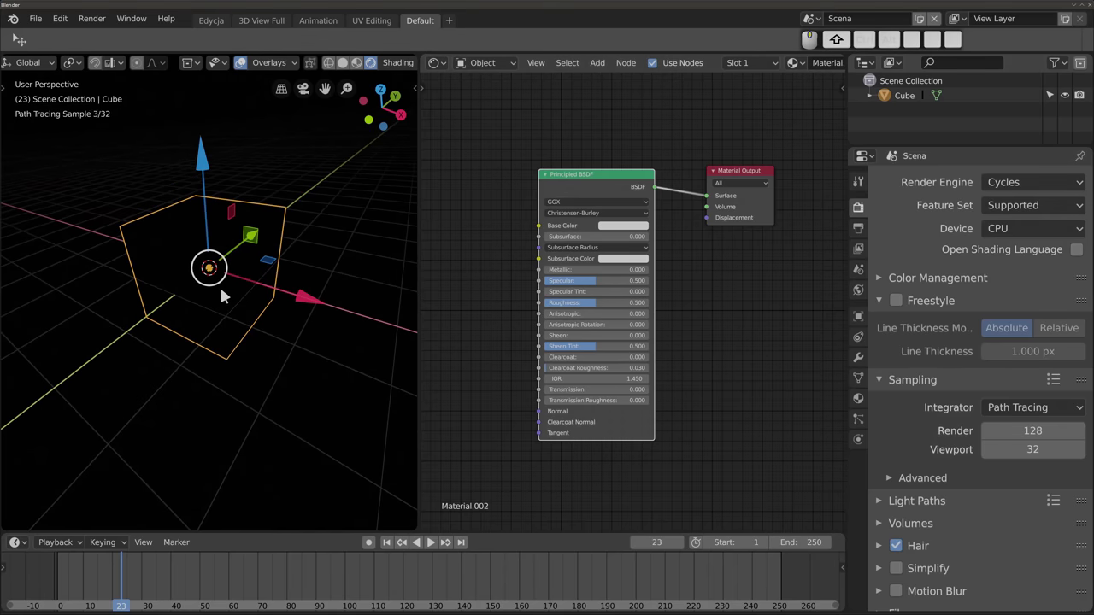
Step: Add a point light and move it into place above the cube
{"action": "key", "text": "shift+a"}
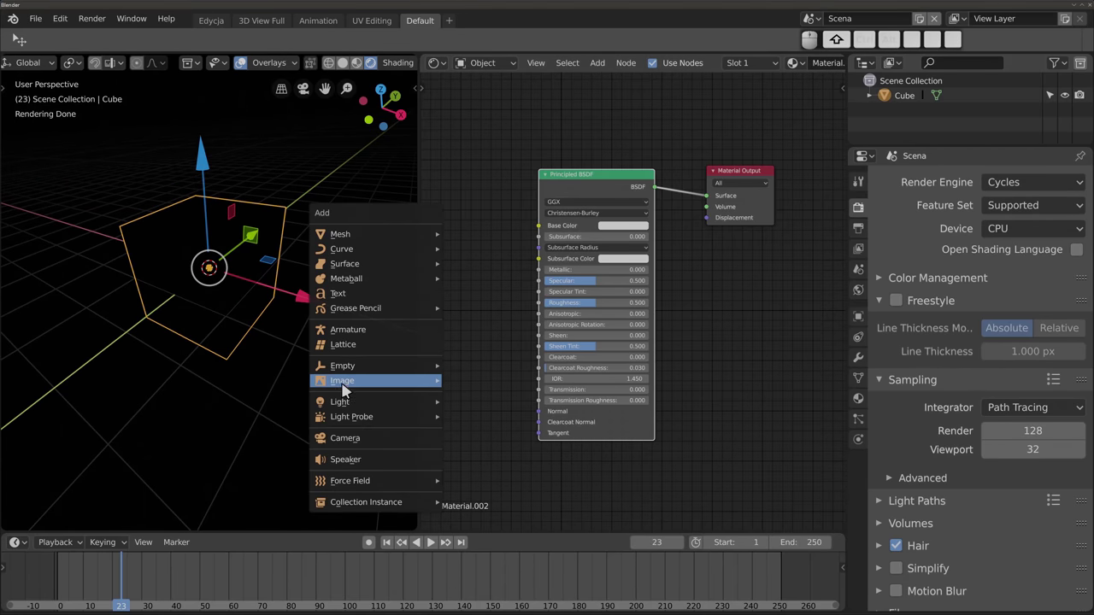
{"action": "mouse_move", "coordinate": [340, 401]}
{"action": "left_click", "coordinate": [463, 403]}
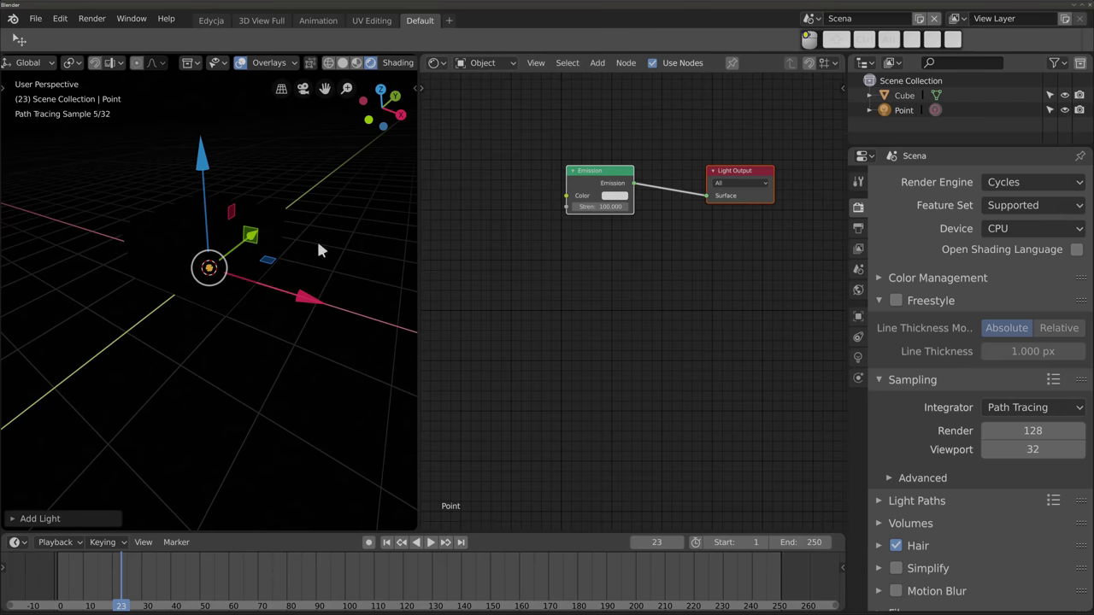
{"action": "key", "text": "g"}
{"action": "left_click", "coordinate": [218, 220]}
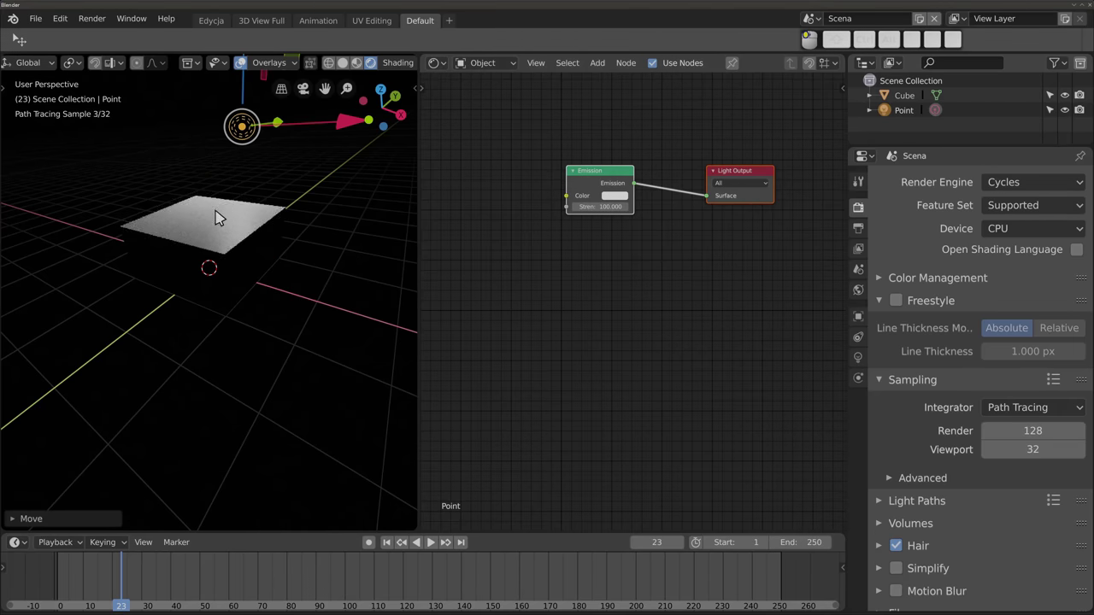
{"action": "key", "text": "g"}
{"action": "left_click", "coordinate": [299, 286]}
Step: Orbit around the lit scene and select the cube to show its material
{"action": "mouse_move", "coordinate": [299, 286]}
{"action": "middle_mouse_down"}
{"action": "mouse_move", "coordinate": [192, 306]}
{"action": "mouse_move", "coordinate": [379, 333]}
{"action": "mouse_move", "coordinate": [194, 146]}
{"action": "mouse_move", "coordinate": [180, 232]}
{"action": "mouse_move", "coordinate": [295, 345]}
{"action": "mouse_move", "coordinate": [334, 334]}
{"action": "mouse_move", "coordinate": [239, 146]}
{"action": "middle_mouse_up"}
{"action": "left_click", "coordinate": [244, 189]}
{"action": "mouse_move", "coordinate": [243, 189]}
{"action": "middle_mouse_down"}
{"action": "mouse_move", "coordinate": [205, 246]}
{"action": "mouse_move", "coordinate": [285, 145]}
{"action": "mouse_move", "coordinate": [156, 136]}
{"action": "mouse_move", "coordinate": [185, 286]}
{"action": "mouse_move", "coordinate": [175, 284]}
{"action": "middle_mouse_up"}
{"action": "scroll", "coordinate": [175, 284], "scroll_direction": "up", "scroll_amount": 2}
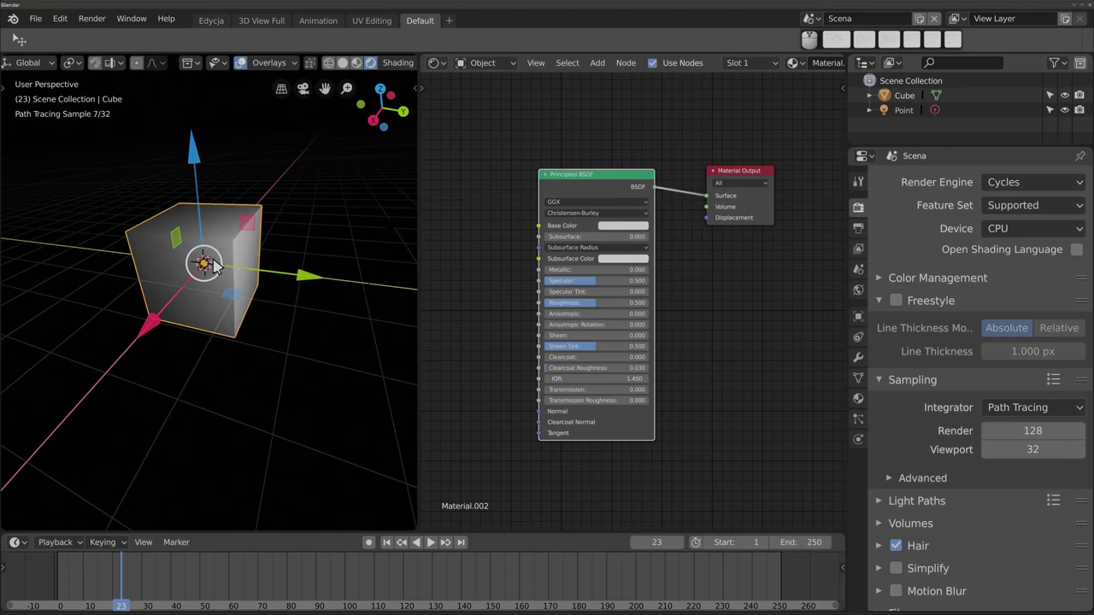
Step: Try a green base colour on the cube's material, then shift it to a near-white grey
{"action": "left_click", "coordinate": [623, 226]}
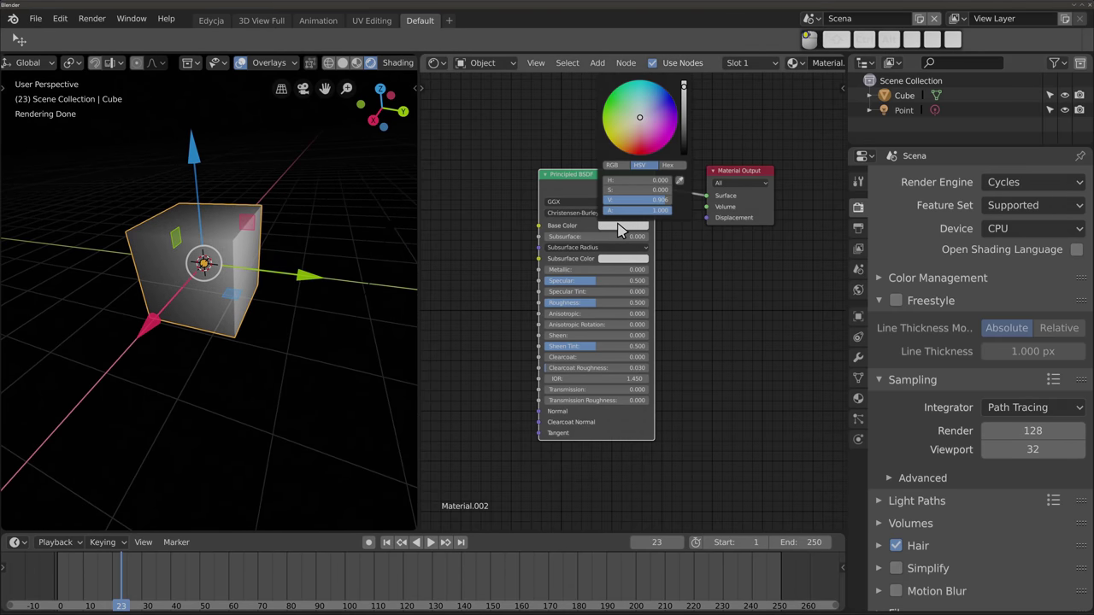
{"action": "left_click", "coordinate": [620, 109]}
{"action": "left_click_drag", "start_coordinate": [620, 109], "coordinate": [638, 117]}
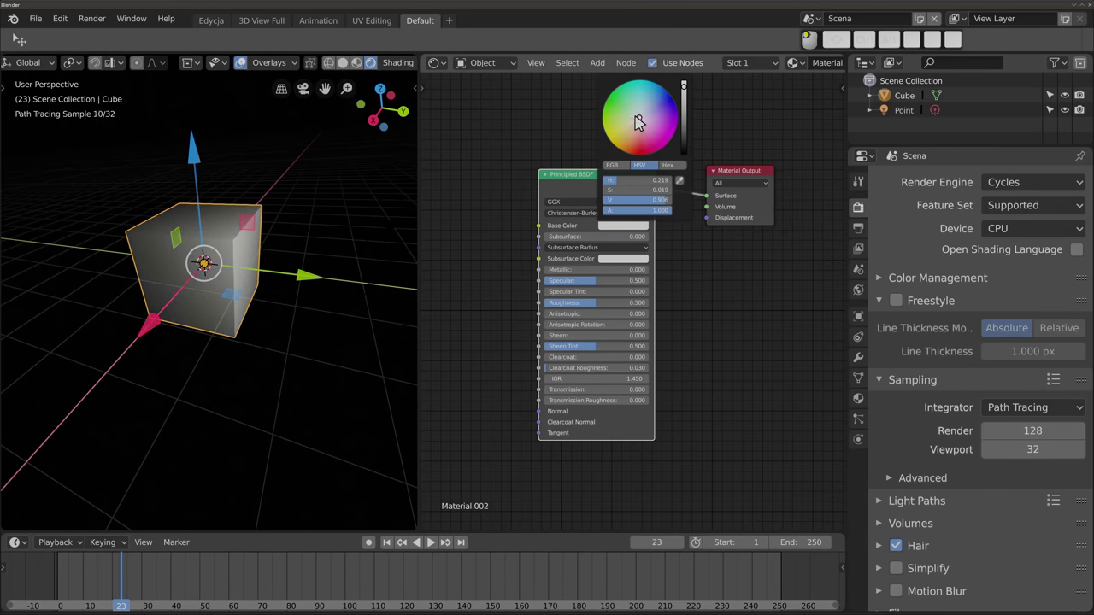
Step: Raise the material's Metallic value, then lower it back to 0.013
{"action": "mouse_move", "coordinate": [581, 269]}
{"action": "left_mouse_down"}
{"action": "mouse_move", "coordinate": [647, 269]}
{"action": "mouse_move", "coordinate": [546, 269]}
{"action": "left_mouse_up"}
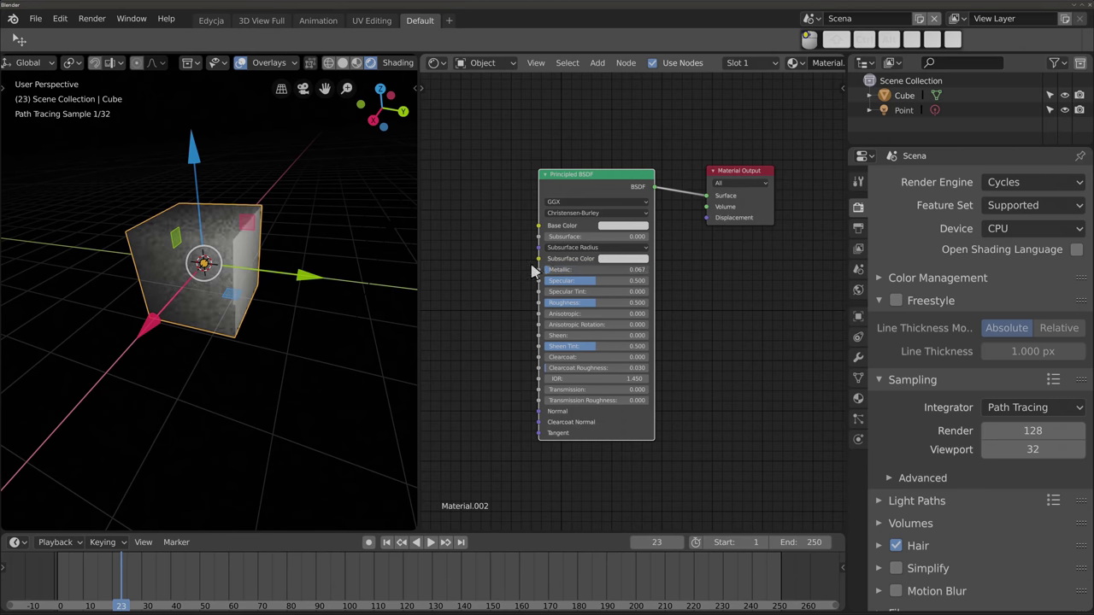
{"action": "mouse_move", "coordinate": [197, 257]}
{"action": "middle_mouse_down"}
{"action": "mouse_move", "coordinate": [248, 227]}
{"action": "mouse_move", "coordinate": [207, 256]}
{"action": "middle_mouse_up"}
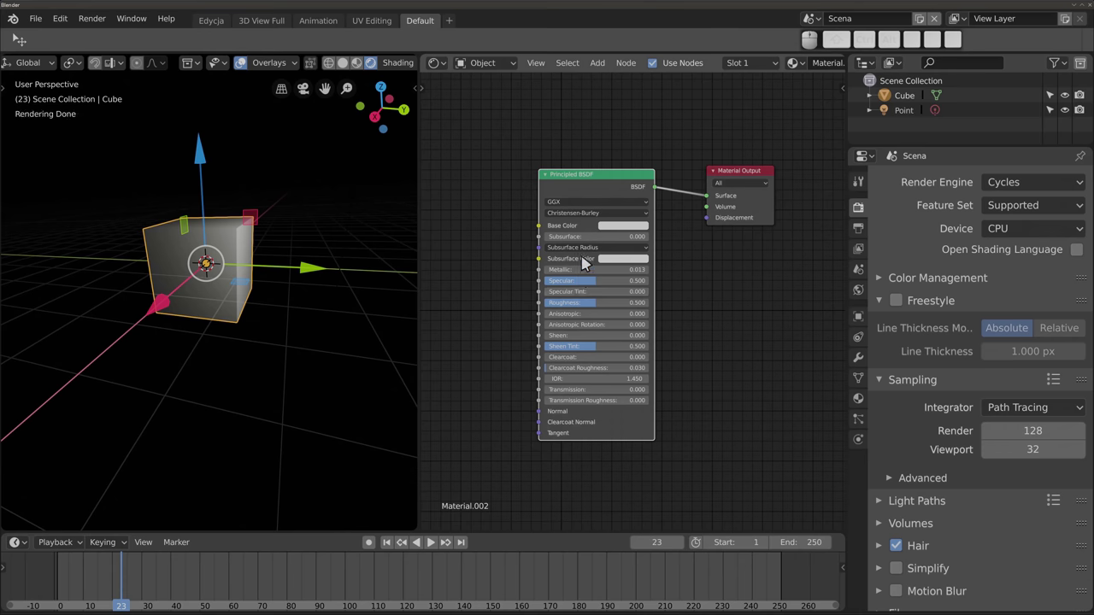
{"action": "middle_click_drag", "start_coordinate": [241, 305], "coordinate": [238, 330]}
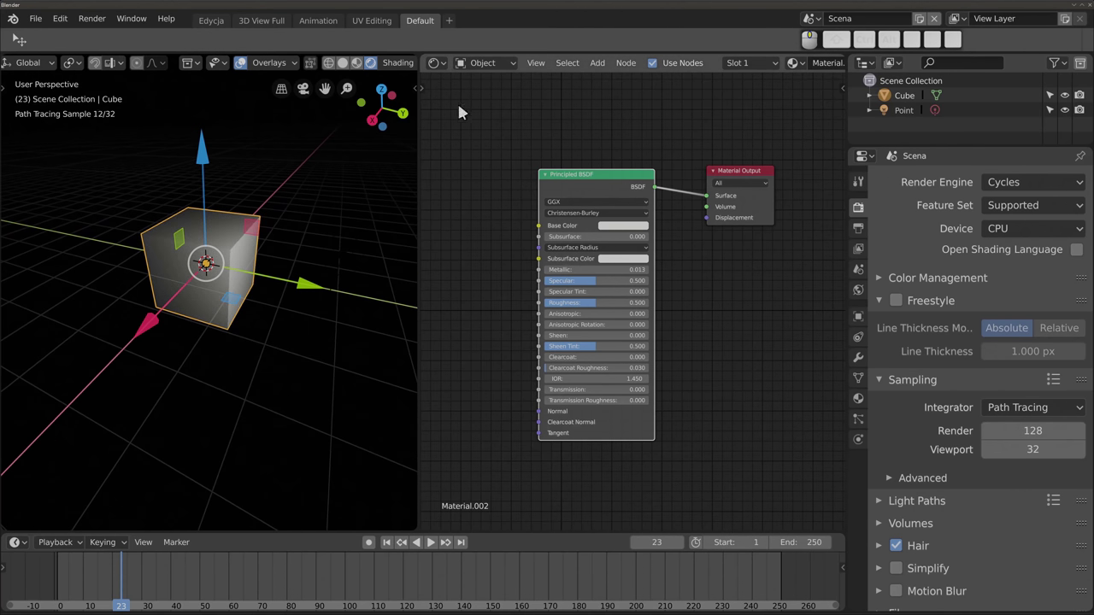
{"action": "left_click", "coordinate": [438, 64]}
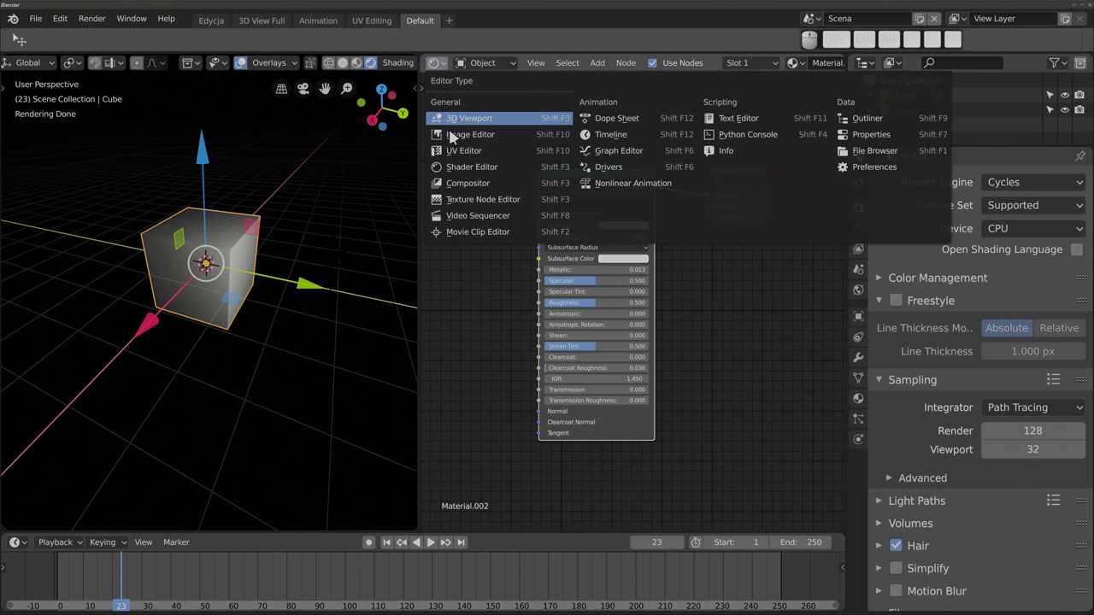
Step: Make the node area a Compositor with Use Nodes on, Render Layers placed beside Composite
{"action": "left_click", "coordinate": [470, 184]}
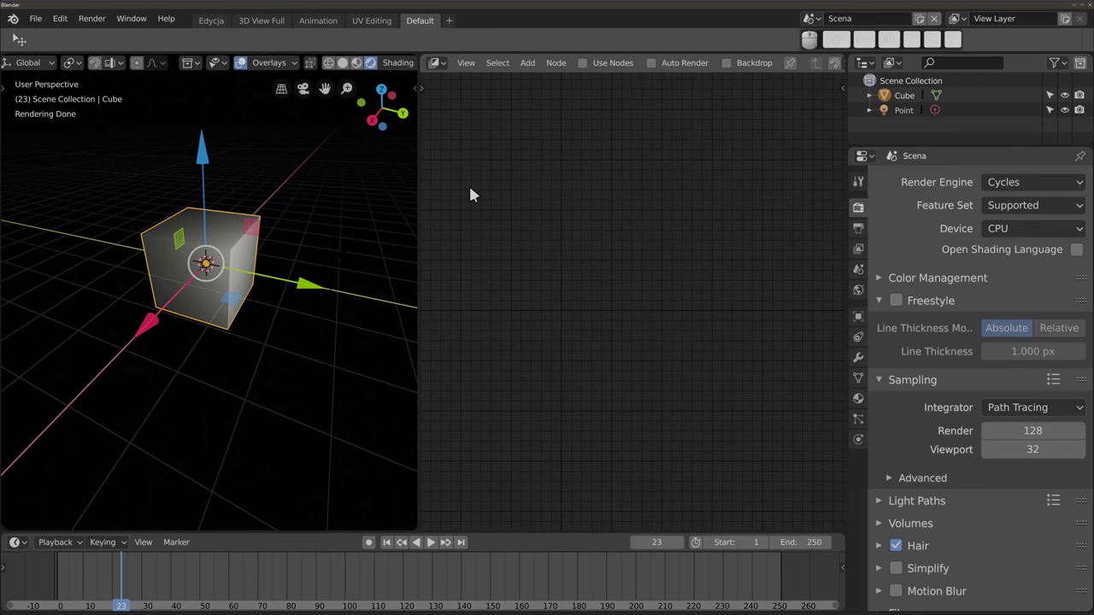
{"action": "left_click", "coordinate": [582, 63]}
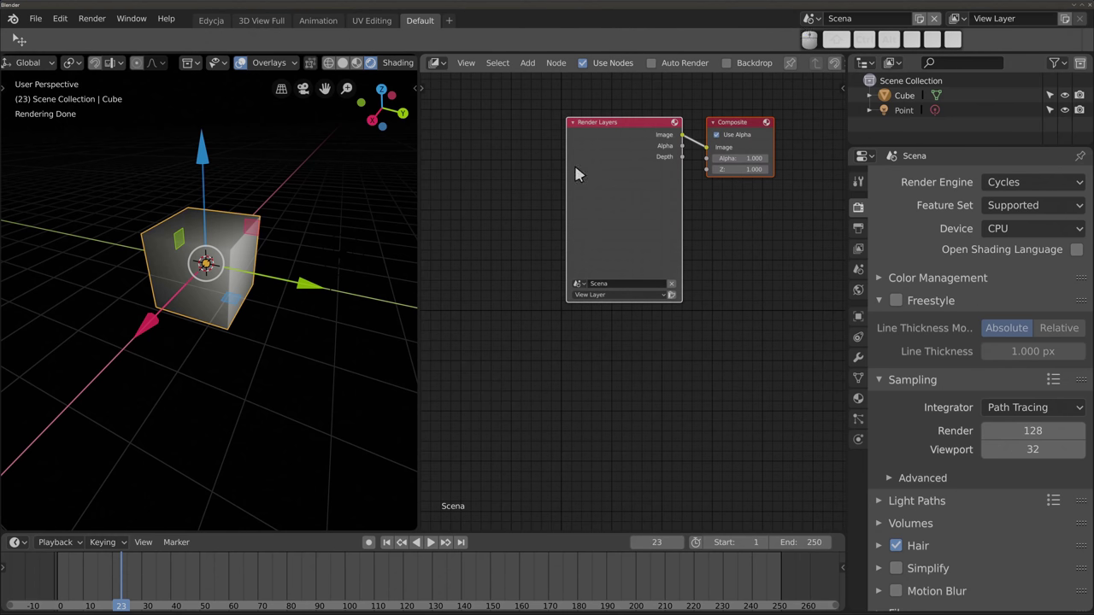
{"action": "mouse_move", "coordinate": [608, 192]}
{"action": "left_mouse_down"}
{"action": "mouse_move", "coordinate": [531, 274]}
{"action": "mouse_move", "coordinate": [538, 268]}
{"action": "left_mouse_up"}
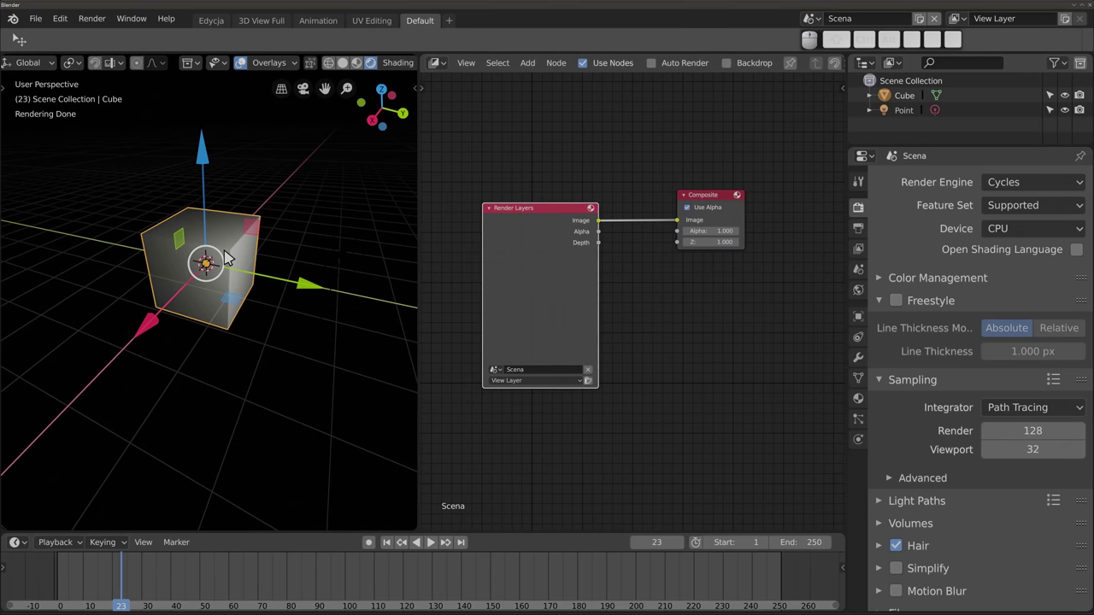
{"action": "key", "text": "shift+a"}
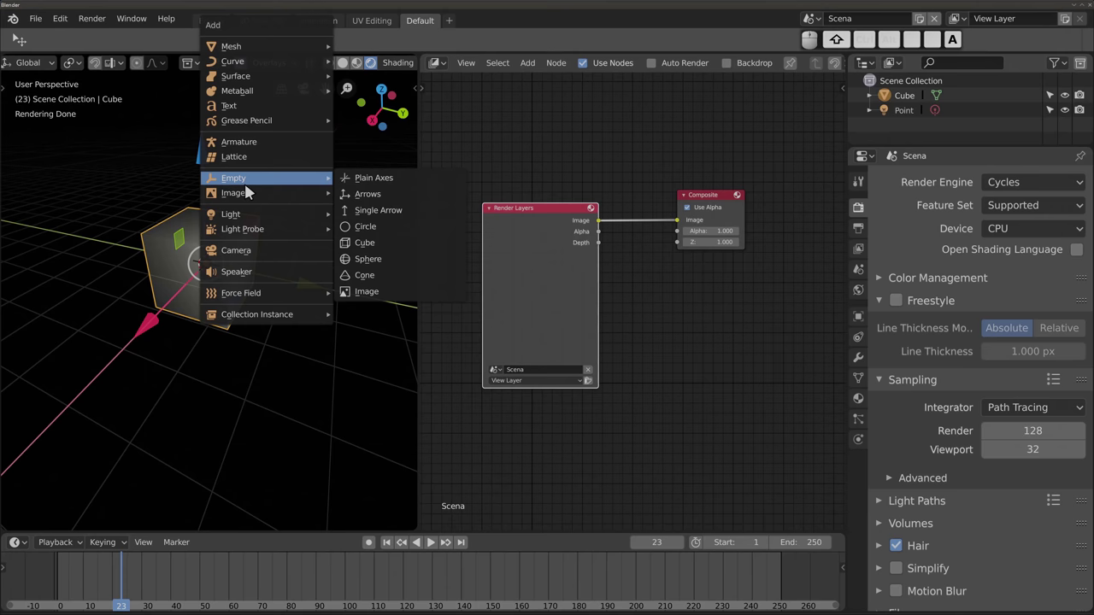
Step: Add a camera and move it into position facing the cube
{"action": "left_click", "coordinate": [236, 250]}
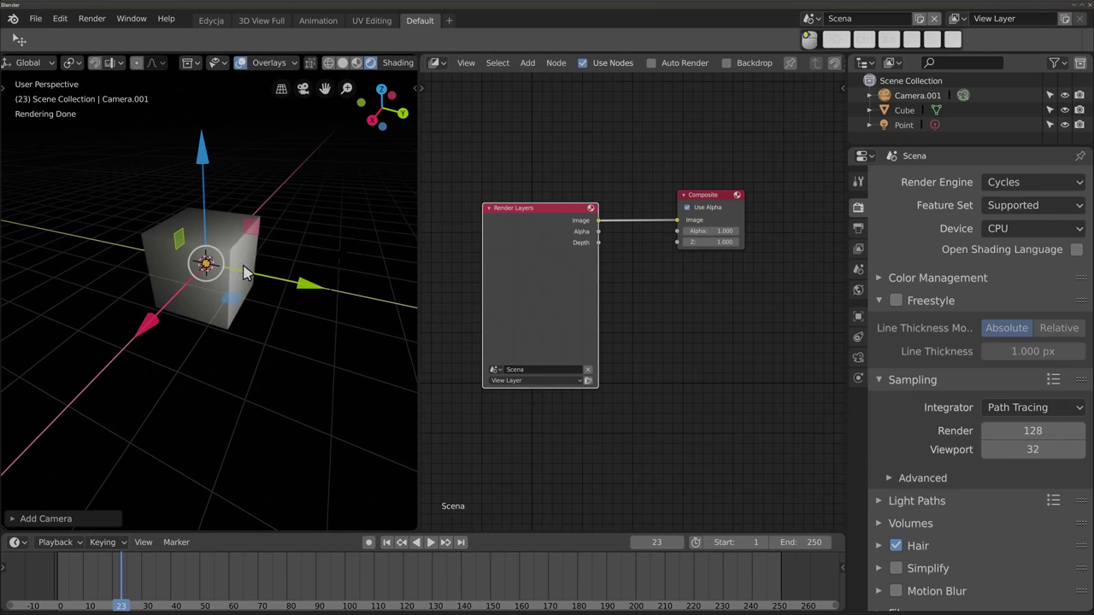
{"action": "key", "text": "g"}
{"action": "left_click", "coordinate": [311, 259]}
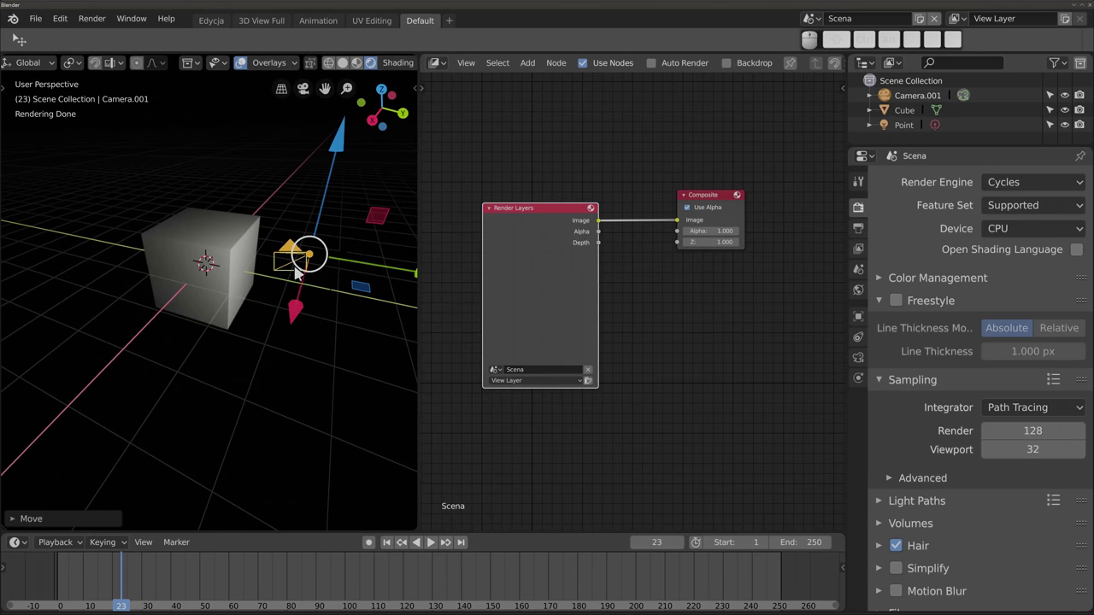
{"action": "key", "text": "g"}
{"action": "left_click", "coordinate": [275, 355]}
{"action": "key", "text": "g"}
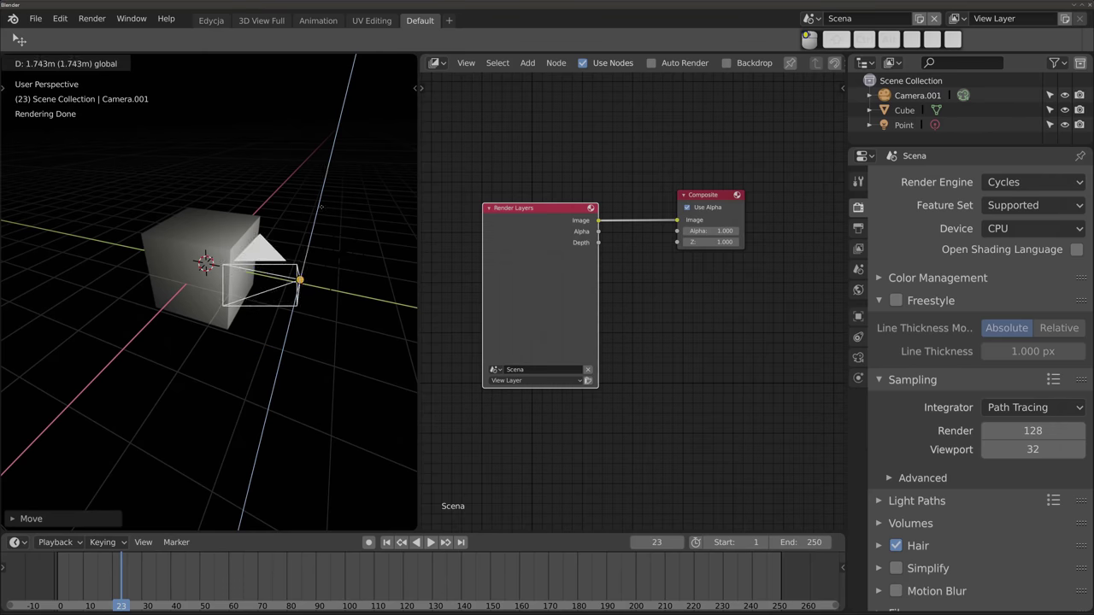
{"action": "left_click", "coordinate": [318, 181]}
{"action": "key", "text": "g"}
{"action": "left_click", "coordinate": [407, 255]}
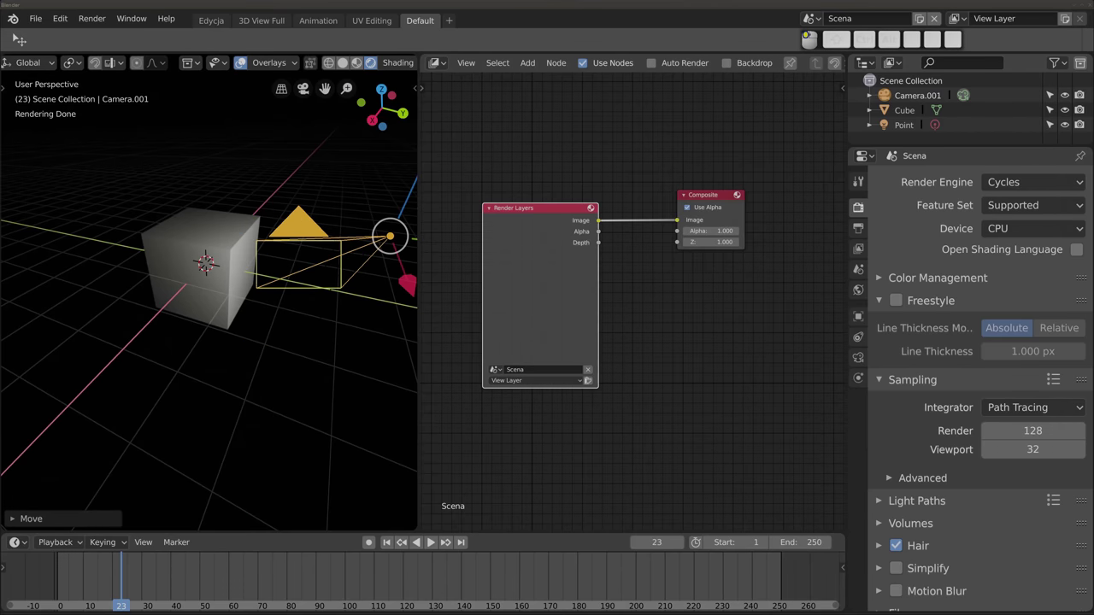
Step: Look through the camera with Numpad 0 and adjust it so the cube fills the frame
{"action": "key", "text": "KP_0"}
{"action": "key", "text": "g"}
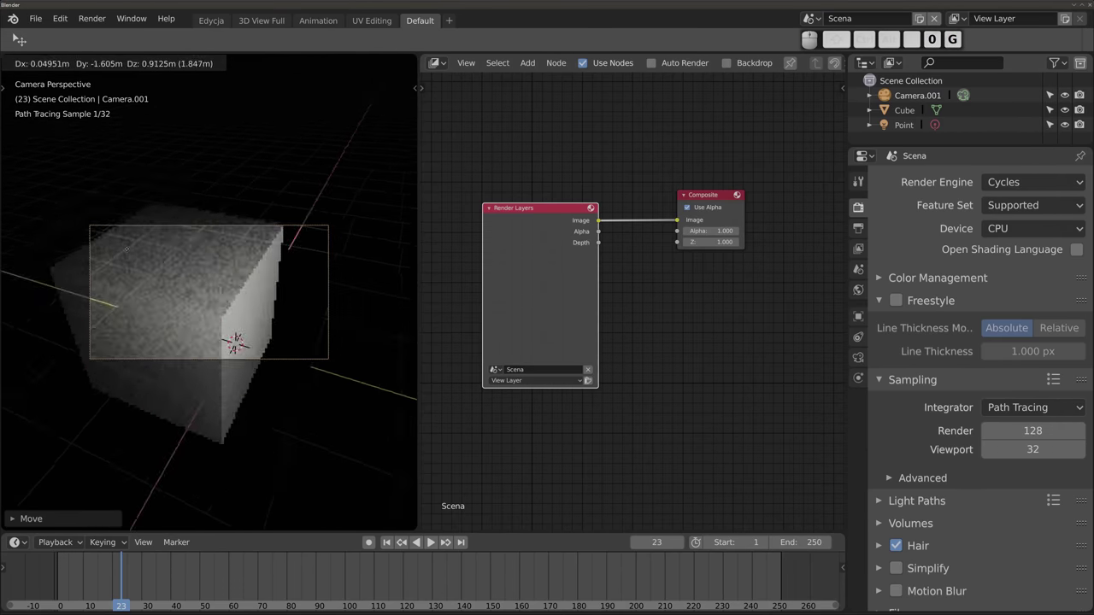
{"action": "left_click", "coordinate": [188, 285]}
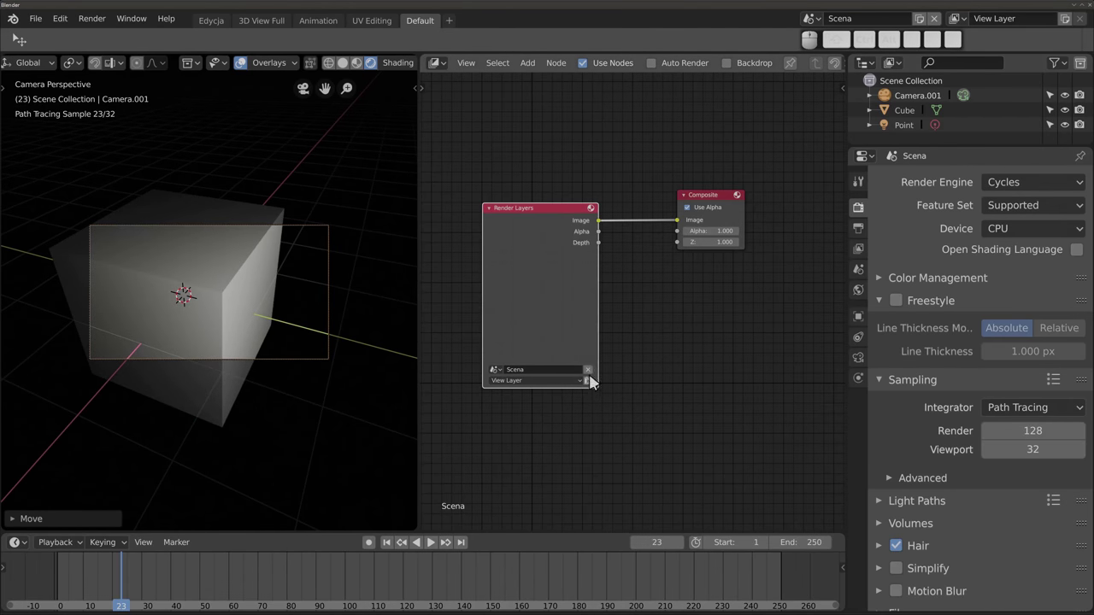
{"action": "scroll", "coordinate": [590, 377], "scroll_direction": "up", "scroll_amount": 2}
{"action": "scroll", "coordinate": [589, 380], "scroll_direction": "up", "scroll_amount": 3}
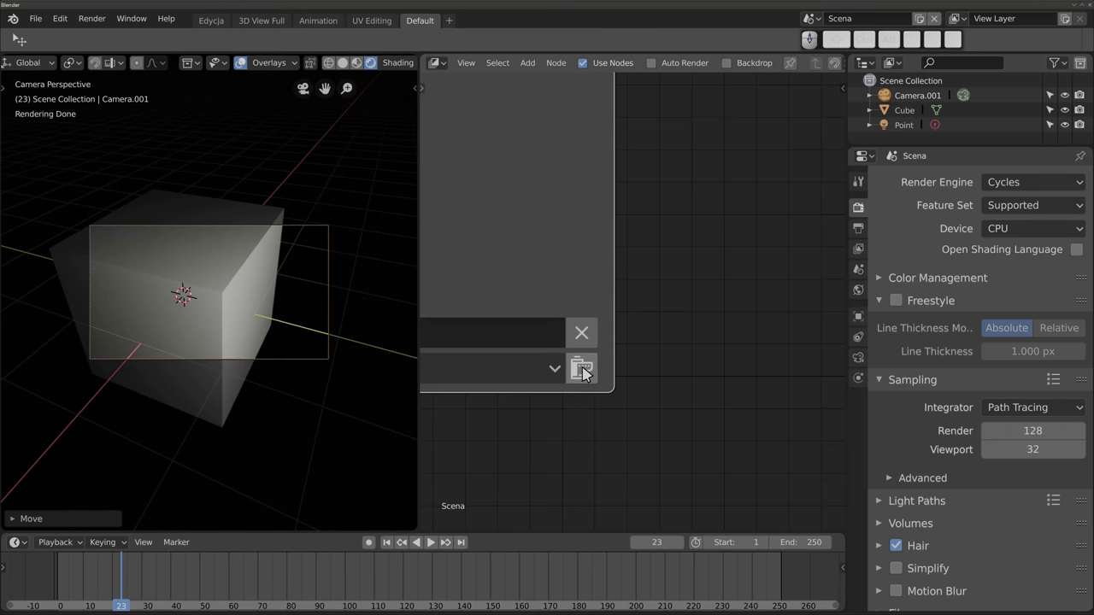
{"action": "scroll", "coordinate": [582, 370], "scroll_direction": "down", "scroll_amount": 3}
{"action": "scroll", "coordinate": [580, 367], "scroll_direction": "down", "scroll_amount": 2}
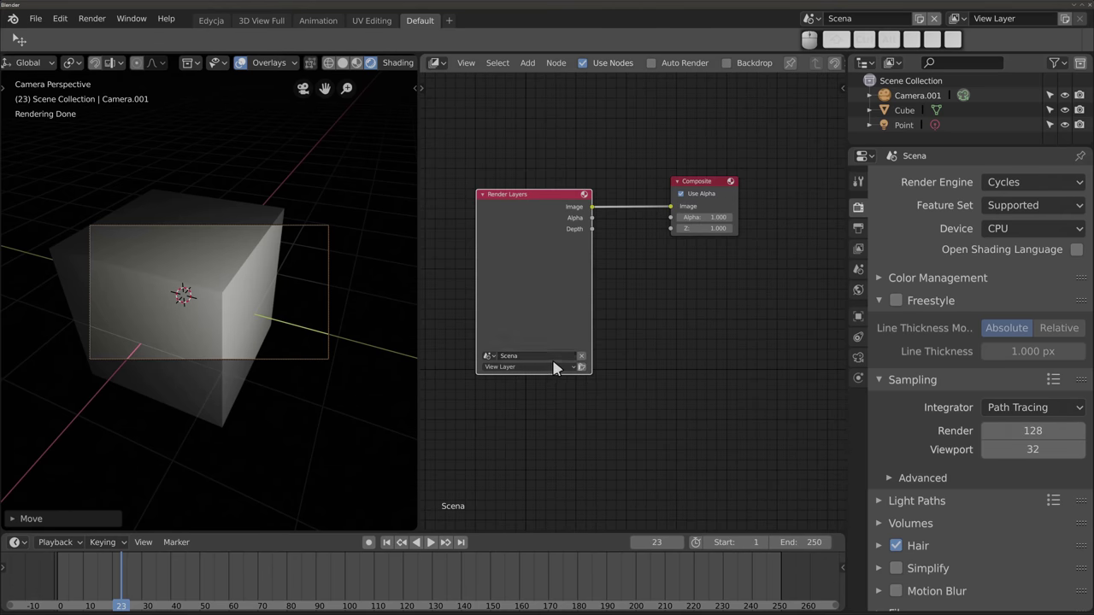
Step: Render the camera view with F12, cancel partway with Esc, and close the render window
{"action": "left_click", "coordinate": [582, 367]}
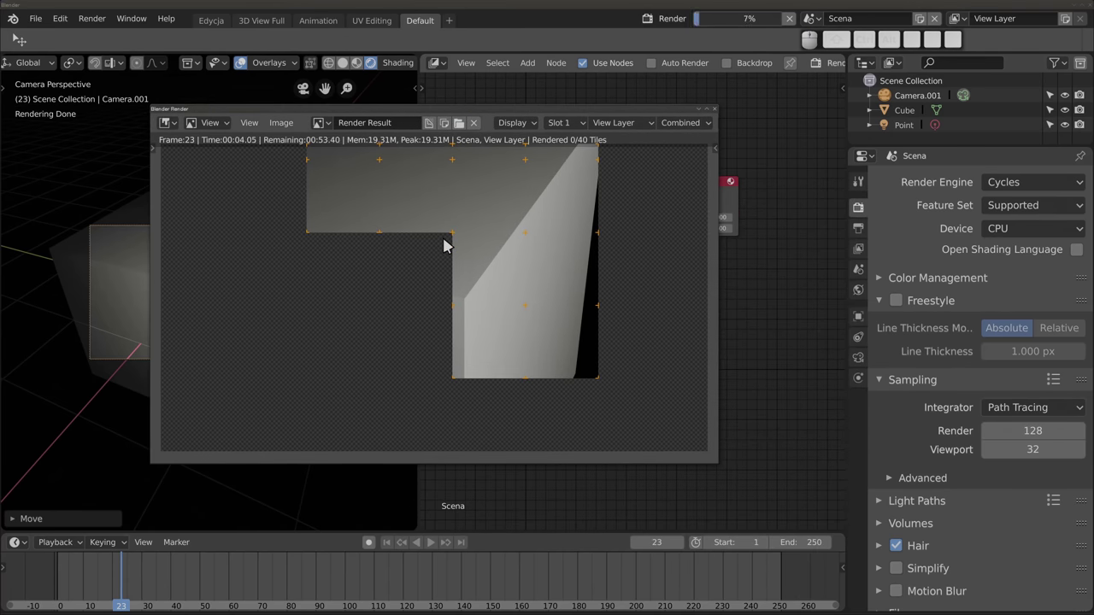
{"action": "left_click", "coordinate": [169, 124]}
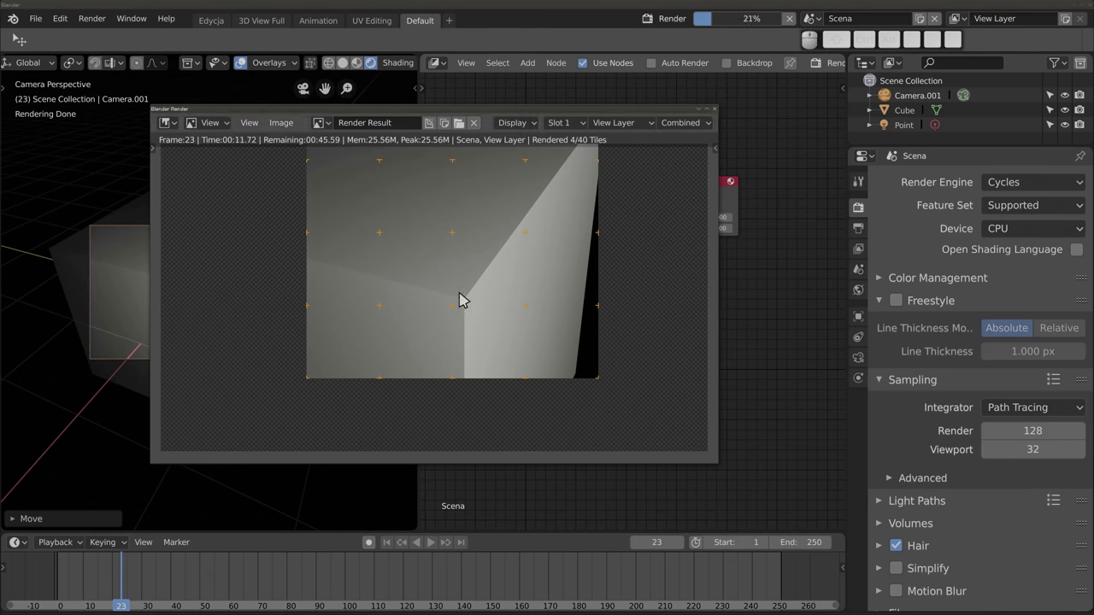
{"action": "key", "text": "Escape"}
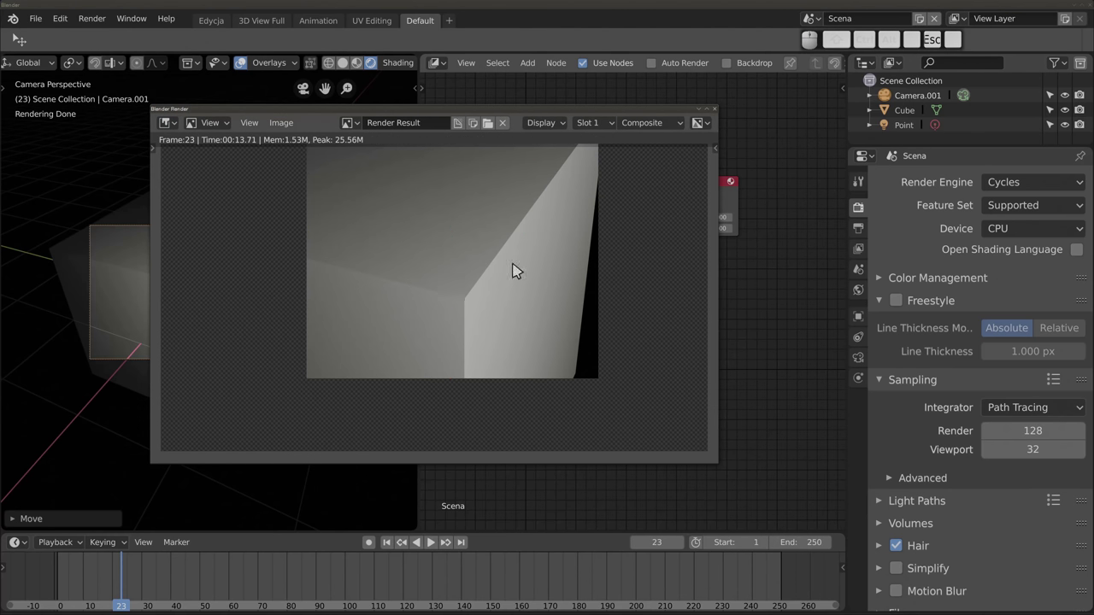
{"action": "left_click", "coordinate": [711, 109]}
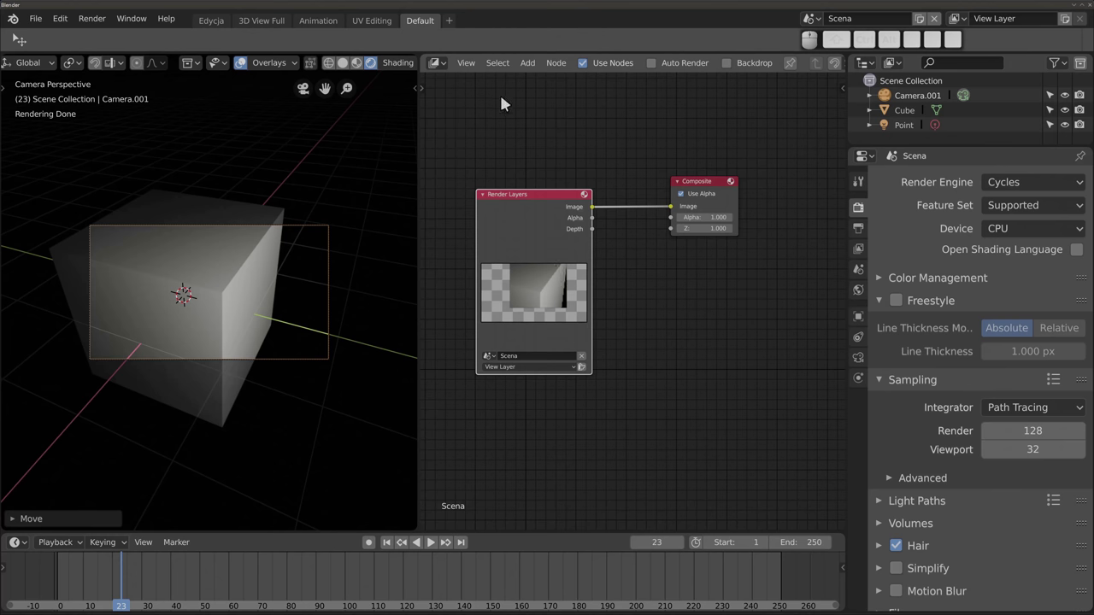
{"action": "left_click", "coordinate": [438, 62]}
Step: Switch the node area to the Texture Node Editor and widen the middle editor area
{"action": "left_click", "coordinate": [438, 68]}
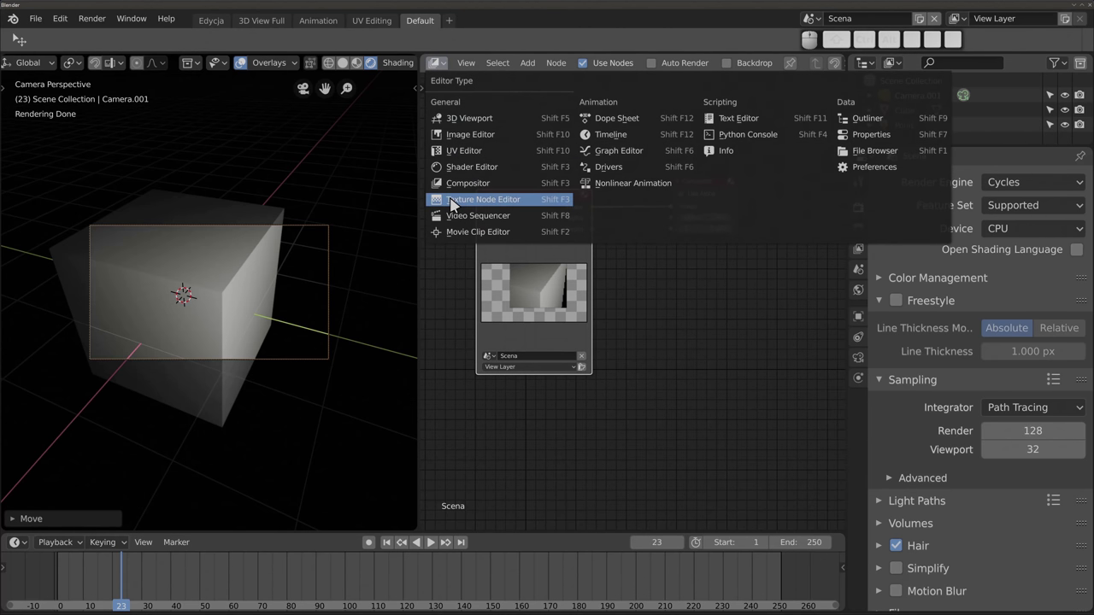
{"action": "left_click", "coordinate": [526, 204]}
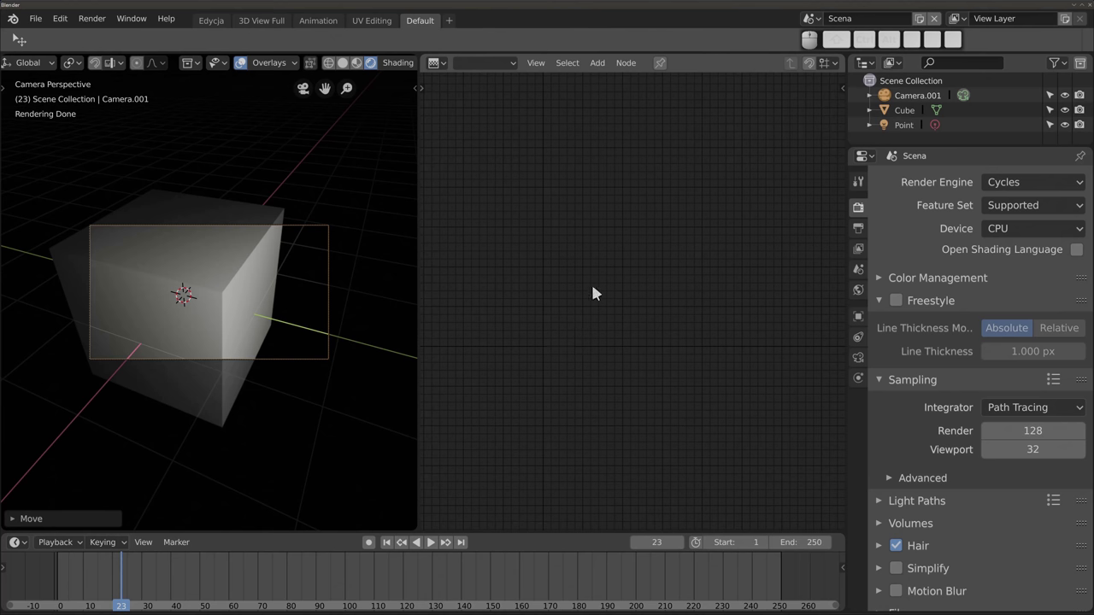
{"action": "left_click", "coordinate": [416, 246]}
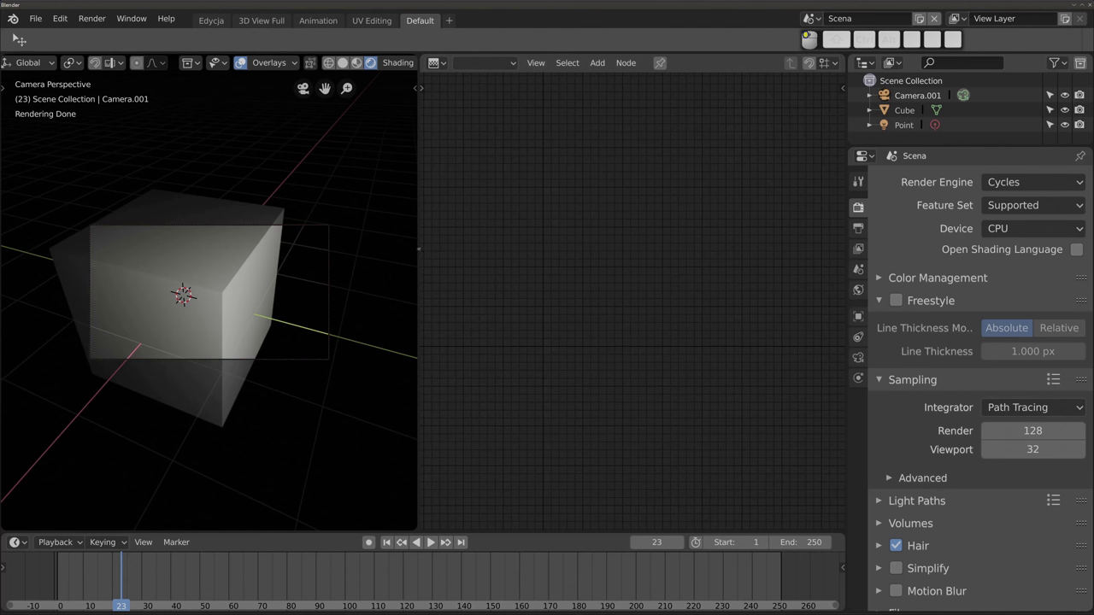
{"action": "left_click_drag", "start_coordinate": [418, 246], "coordinate": [393, 171]}
{"action": "left_click", "coordinate": [417, 63]}
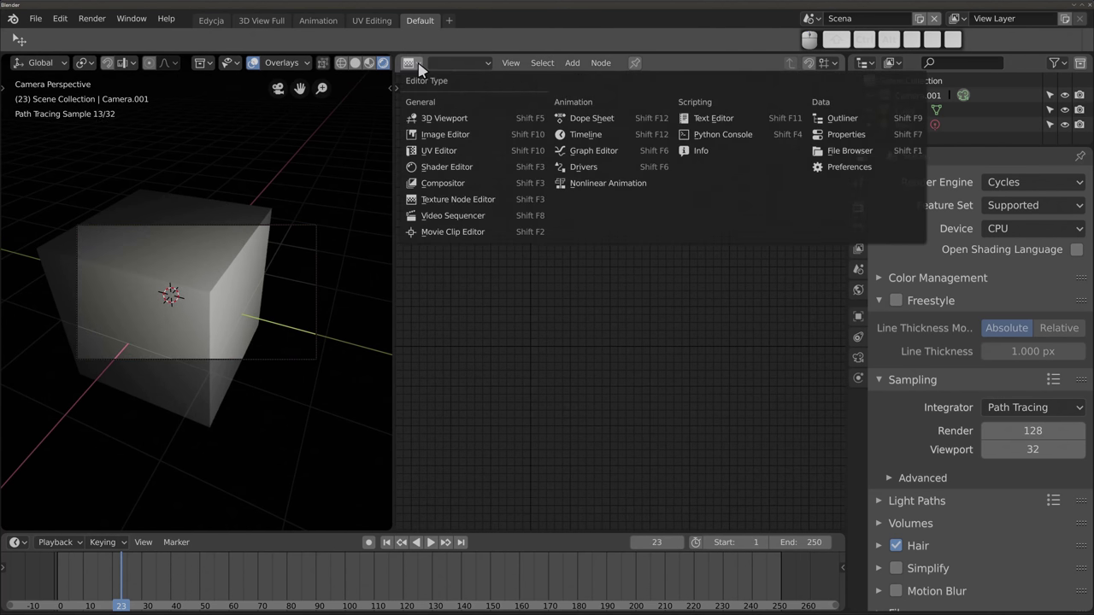
Step: Turn the middle area into the Video Sequencer with the playhead at frame 97
{"action": "left_click", "coordinate": [470, 219]}
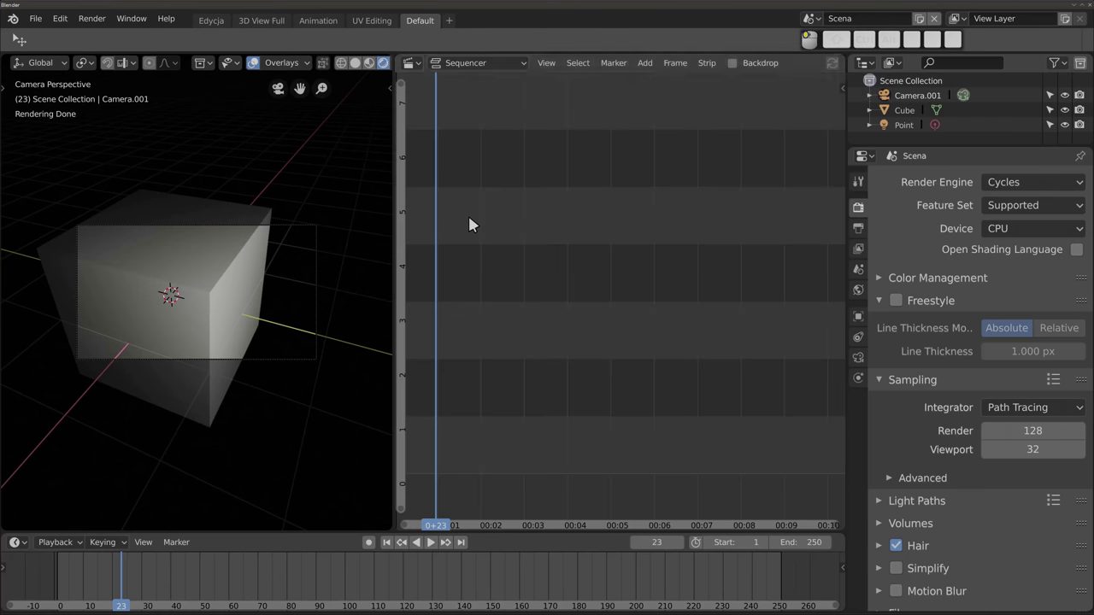
{"action": "left_click_drag", "start_coordinate": [507, 294], "coordinate": [581, 236]}
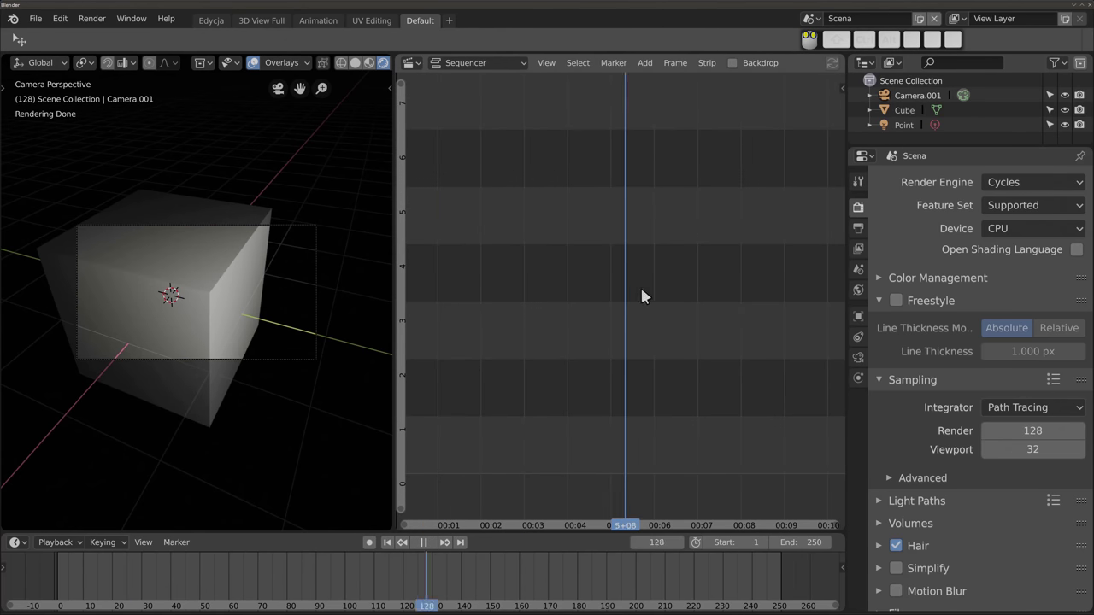
{"action": "middle_click_drag", "start_coordinate": [582, 231], "coordinate": [613, 225], "text": "ctrl"}
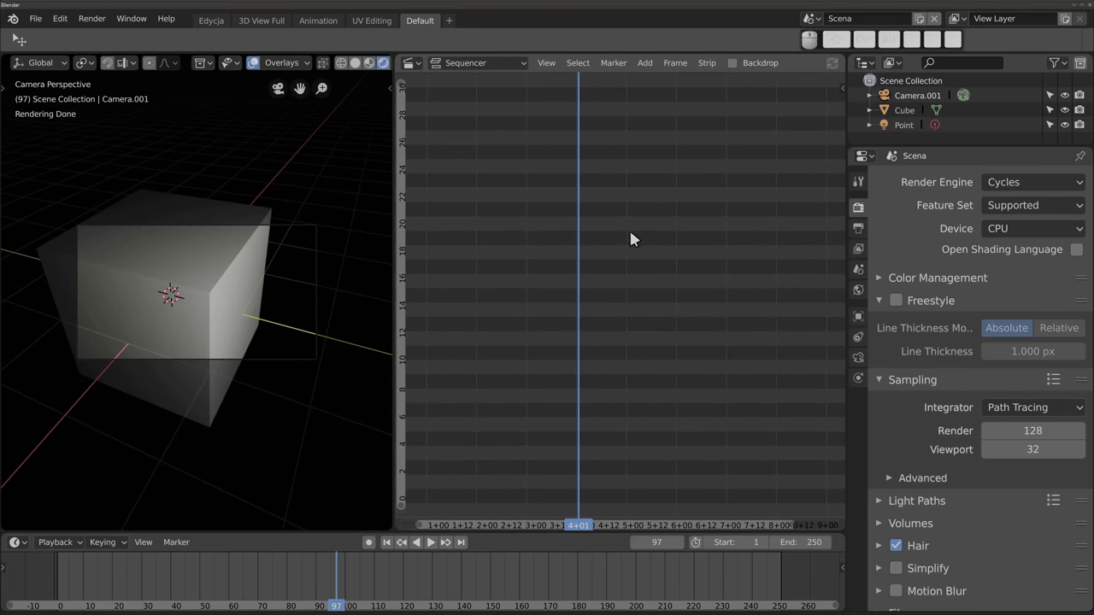
Step: Switch the view type to Preview and back to Sequencer, then split into two stacked editors
{"action": "left_click", "coordinate": [489, 61]}
{"action": "left_click", "coordinate": [494, 96]}
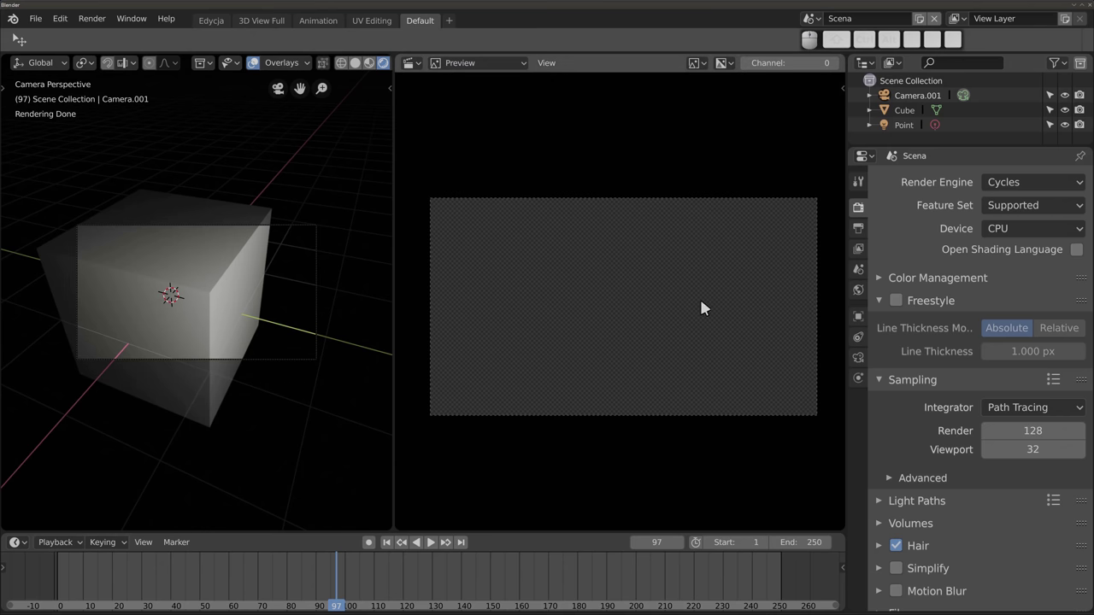
{"action": "left_click", "coordinate": [491, 61]}
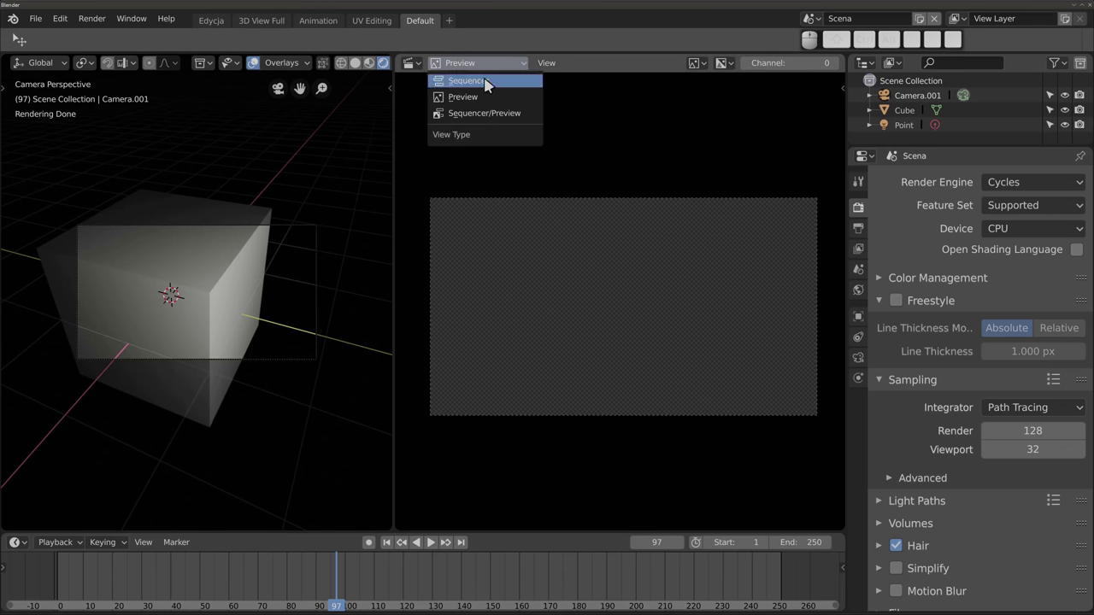
{"action": "left_click", "coordinate": [489, 82]}
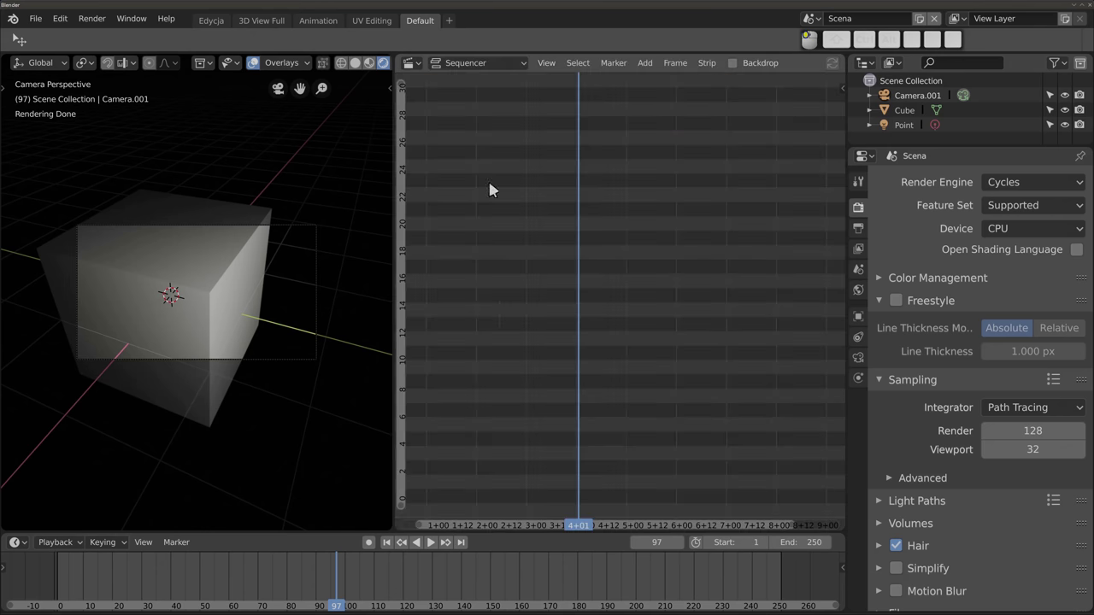
{"action": "left_click", "coordinate": [488, 61]}
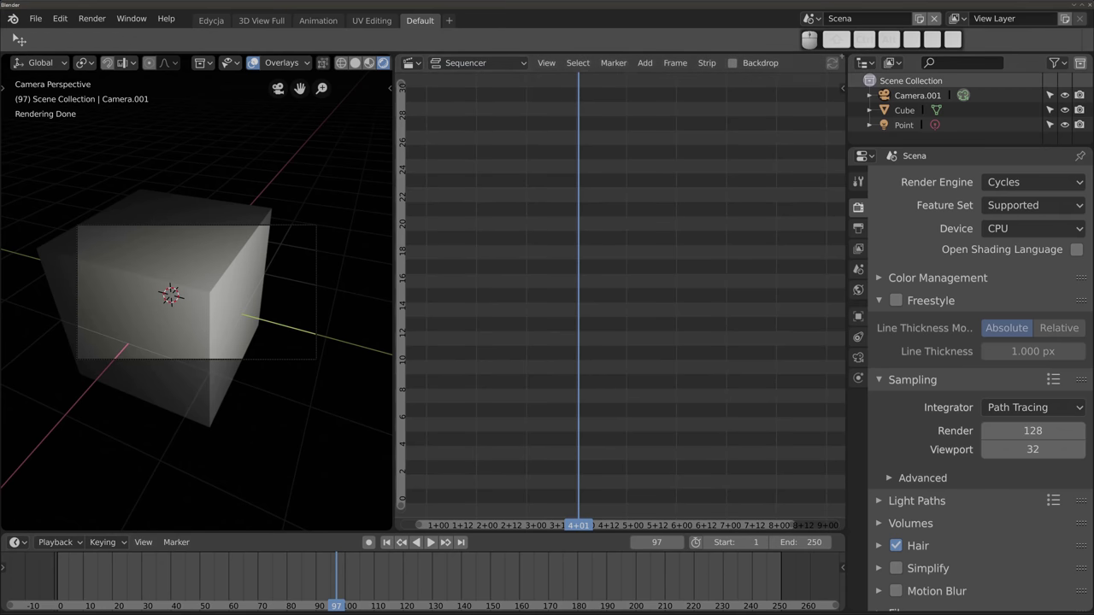
{"action": "left_click_drag", "start_coordinate": [398, 75], "coordinate": [479, 289]}
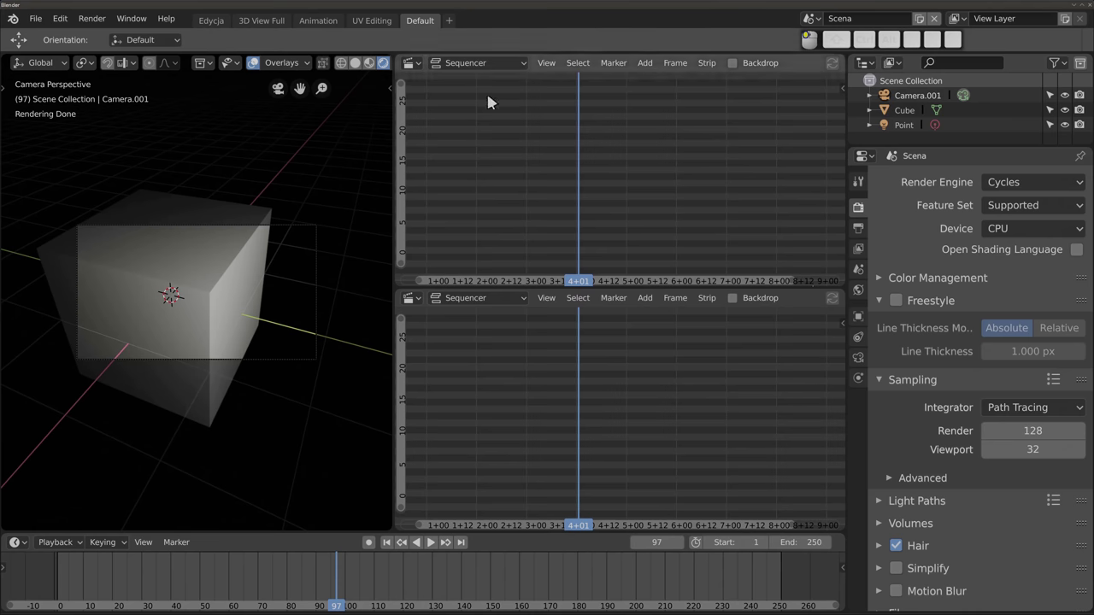
Step: Set the top sequencer area to Preview and join the two areas into one
{"action": "left_click", "coordinate": [475, 66]}
{"action": "left_click", "coordinate": [475, 98]}
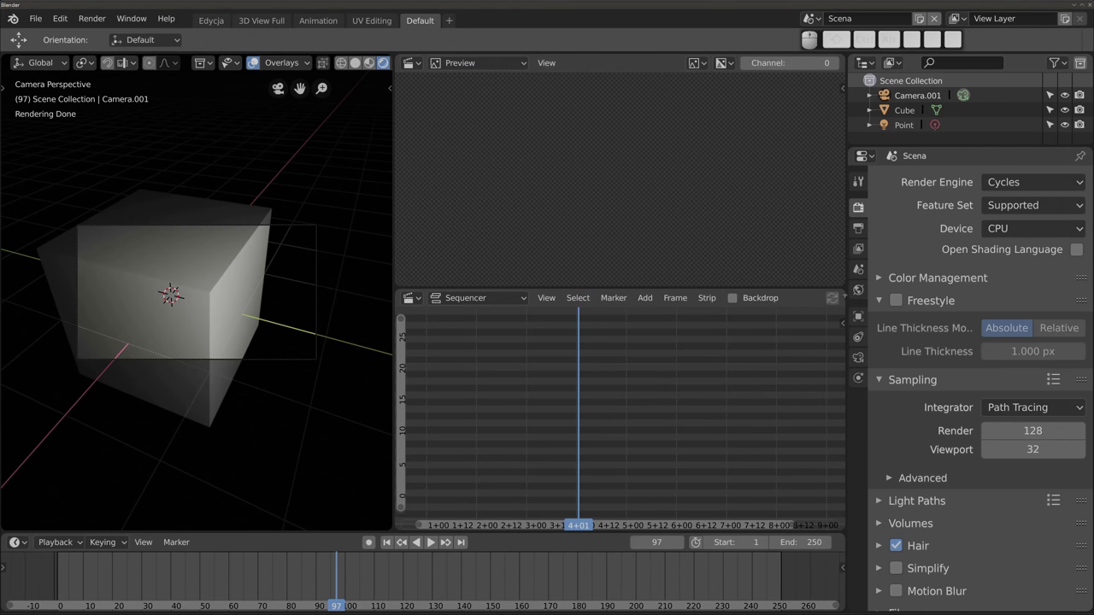
{"action": "left_click_drag", "start_coordinate": [841, 292], "coordinate": [827, 270]}
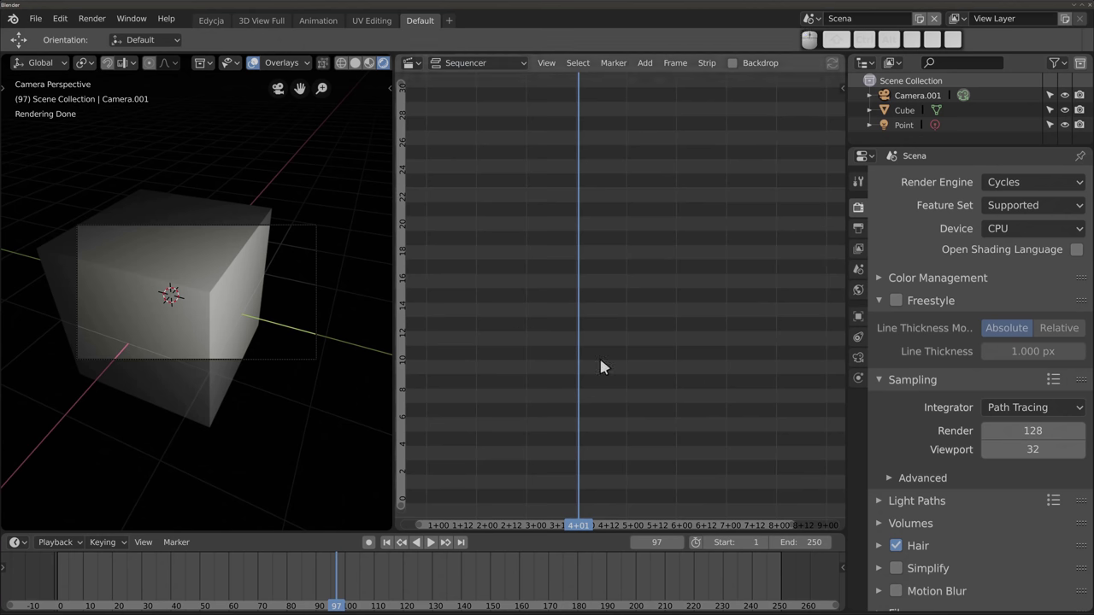
Step: Set the view type to Sequencer/Preview and zoom to show channels 0 to 8
{"action": "left_click", "coordinate": [461, 64]}
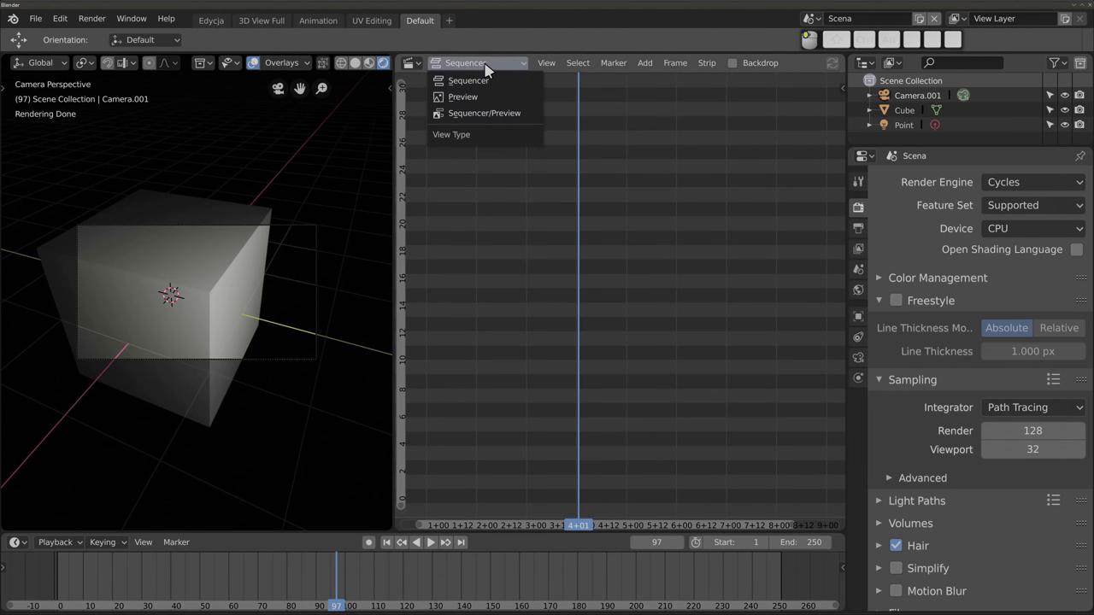
{"action": "left_click", "coordinate": [482, 118]}
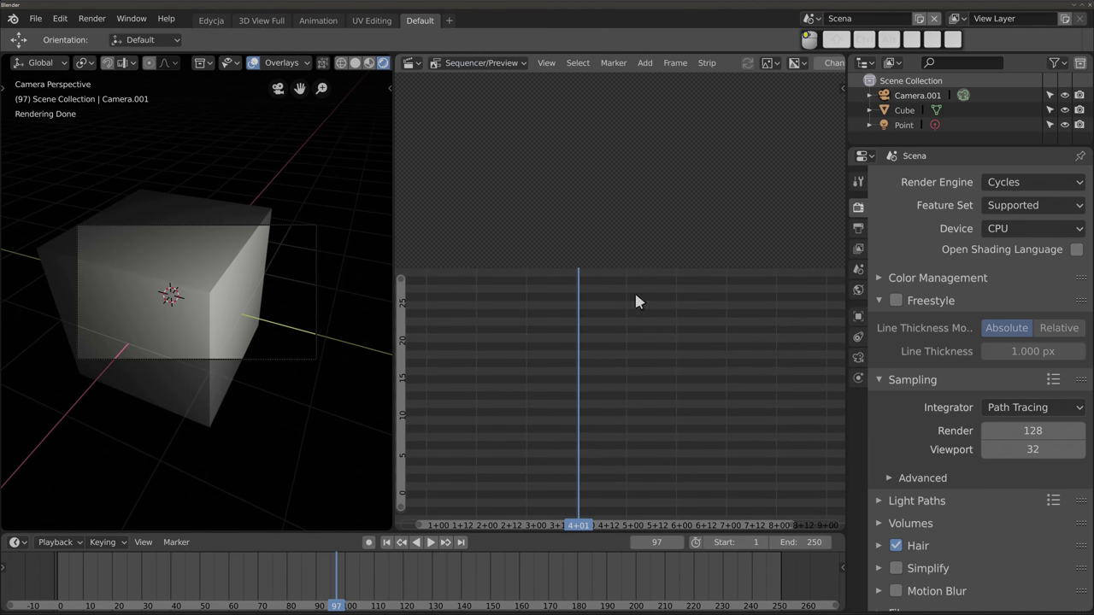
{"action": "mouse_move", "coordinate": [569, 300]}
{"action": "middle_mouse_down", "text": "ctrl"}
{"action": "mouse_move", "coordinate": [571, 429]}
{"action": "mouse_move", "coordinate": [616, 274]}
{"action": "middle_mouse_up", "text": "ctrl"}
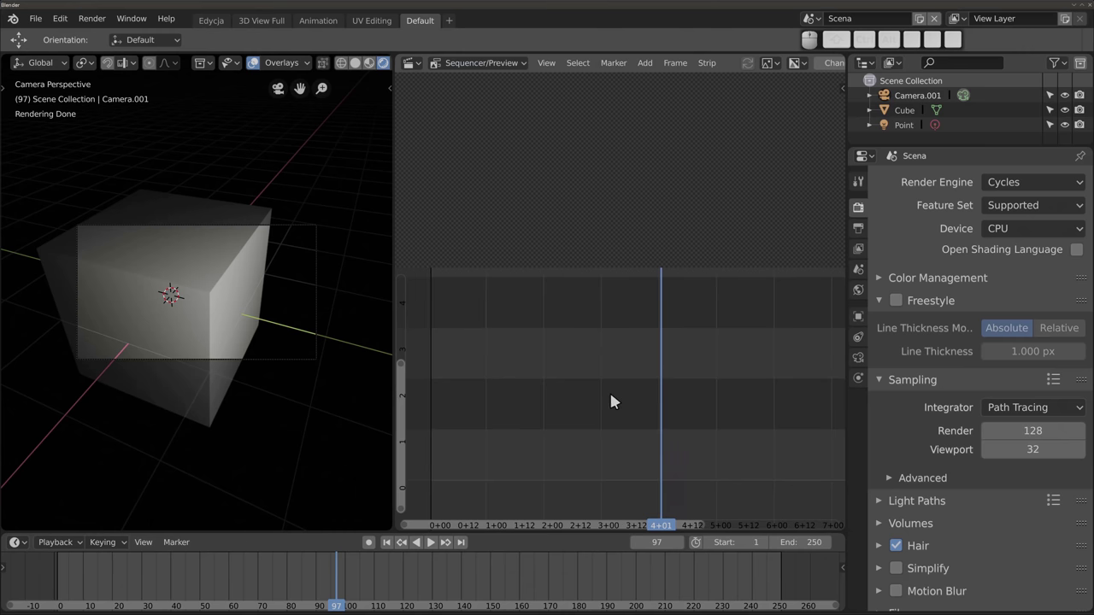
{"action": "middle_click_drag", "start_coordinate": [610, 398], "coordinate": [585, 455], "text": "ctrl"}
{"action": "scroll", "coordinate": [585, 456], "scroll_direction": "right", "scroll_amount": 1, "text": "ctrl"}
Step: Add the Poradnik scene as a strip, move it to channel 3, and fit it in view
{"action": "key", "text": "shift+a"}
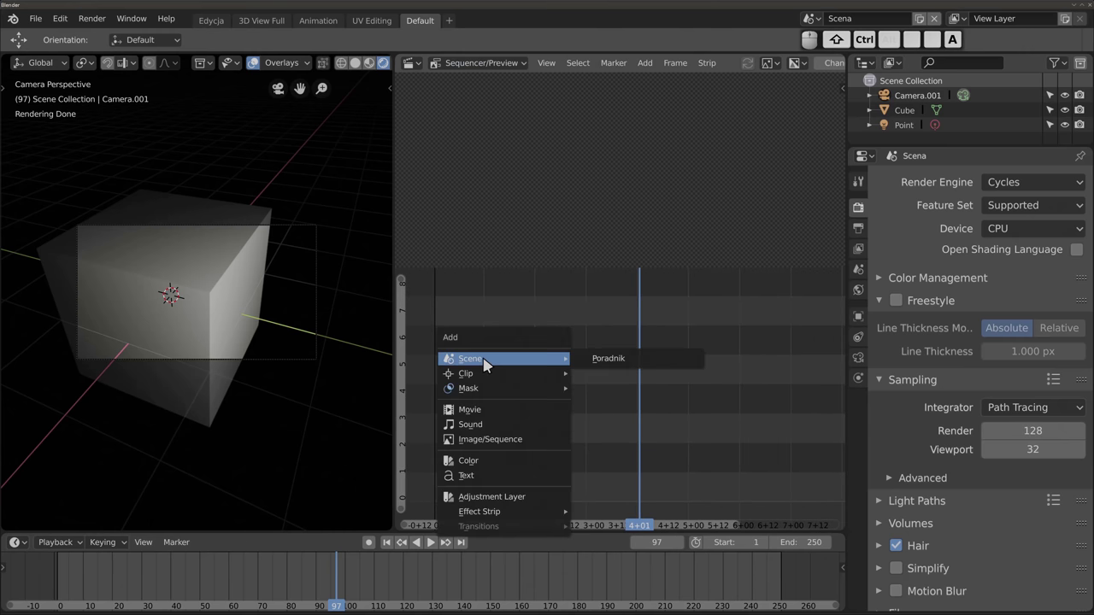
{"action": "left_click", "coordinate": [605, 362]}
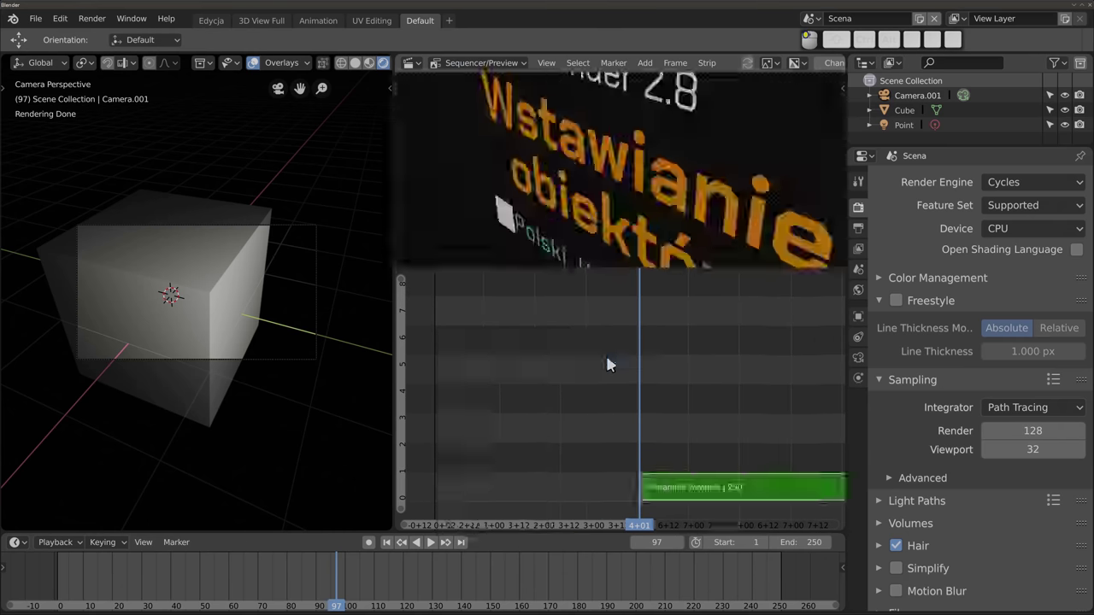
{"action": "key", "text": "g"}
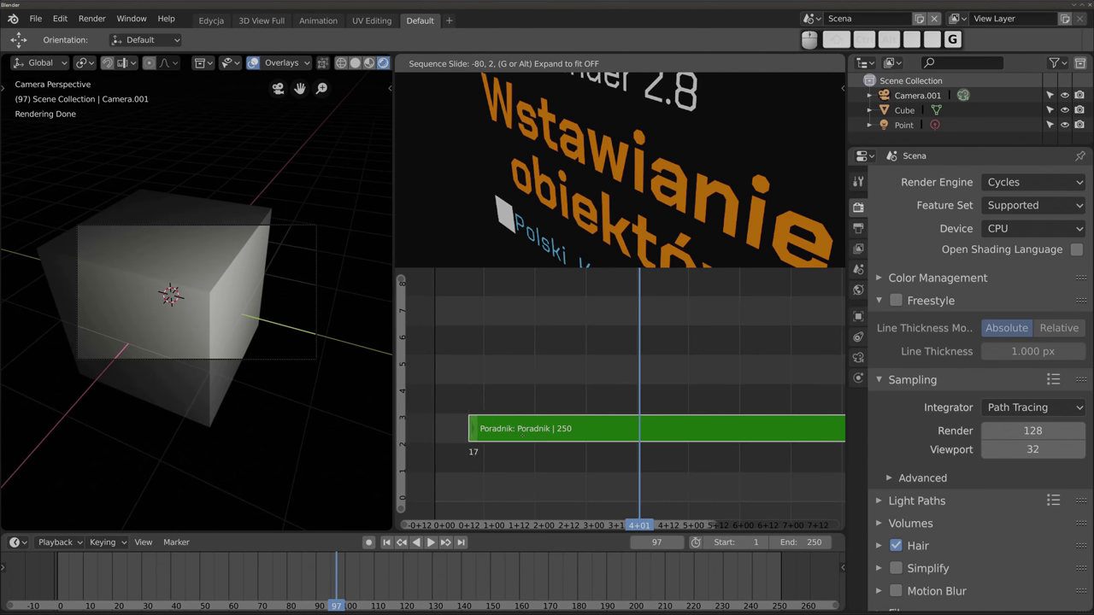
{"action": "left_click", "coordinate": [503, 429]}
{"action": "key", "text": "Home"}
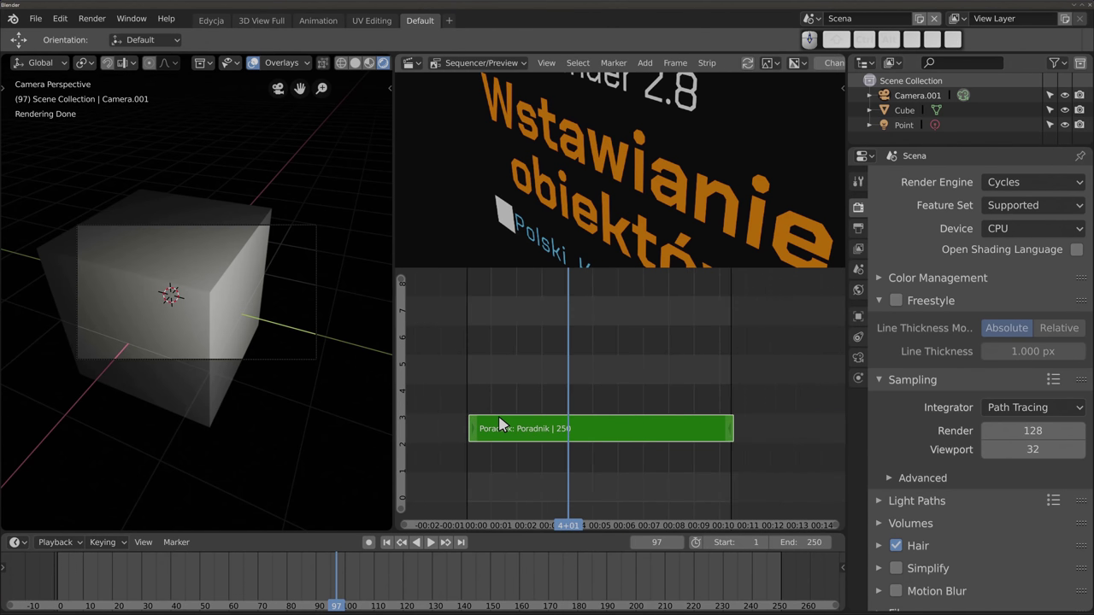
Step: Move the playhead to frame 204 in the sequencer
{"action": "left_click_drag", "start_coordinate": [489, 409], "coordinate": [641, 401]}
{"action": "scroll", "coordinate": [608, 439], "scroll_direction": "down", "scroll_amount": 2}
{"action": "scroll", "coordinate": [609, 439], "scroll_direction": "up", "scroll_amount": 2}
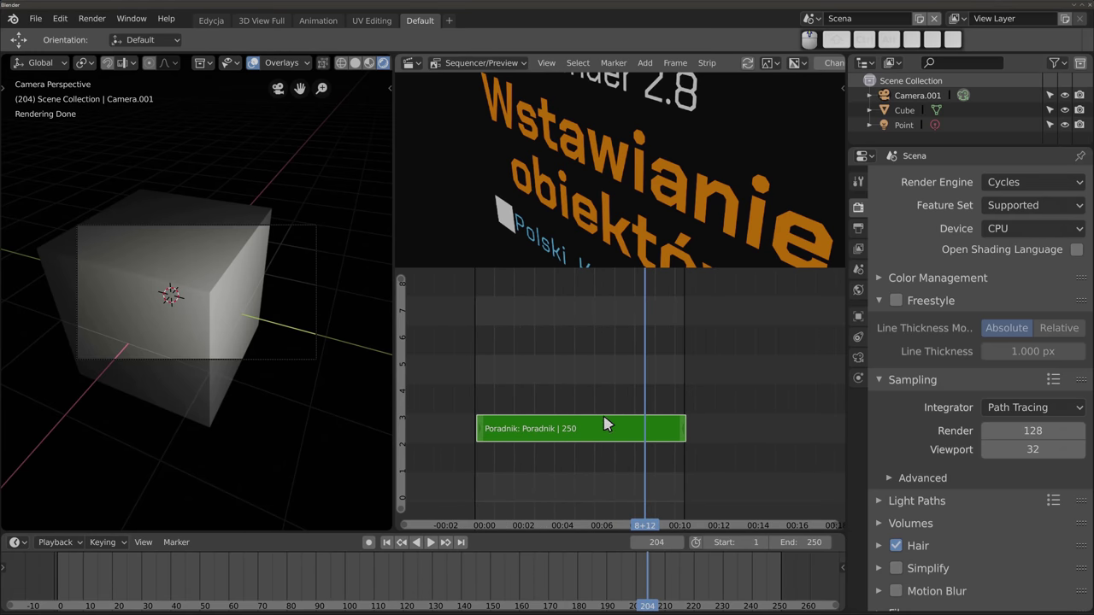
{"action": "scroll", "coordinate": [610, 180], "scroll_direction": "down", "scroll_amount": 1}
{"action": "scroll", "coordinate": [610, 179], "scroll_direction": "down", "scroll_amount": 2}
{"action": "scroll", "coordinate": [612, 185], "scroll_direction": "down", "scroll_amount": 2}
{"action": "scroll", "coordinate": [610, 174], "scroll_direction": "up", "scroll_amount": 1}
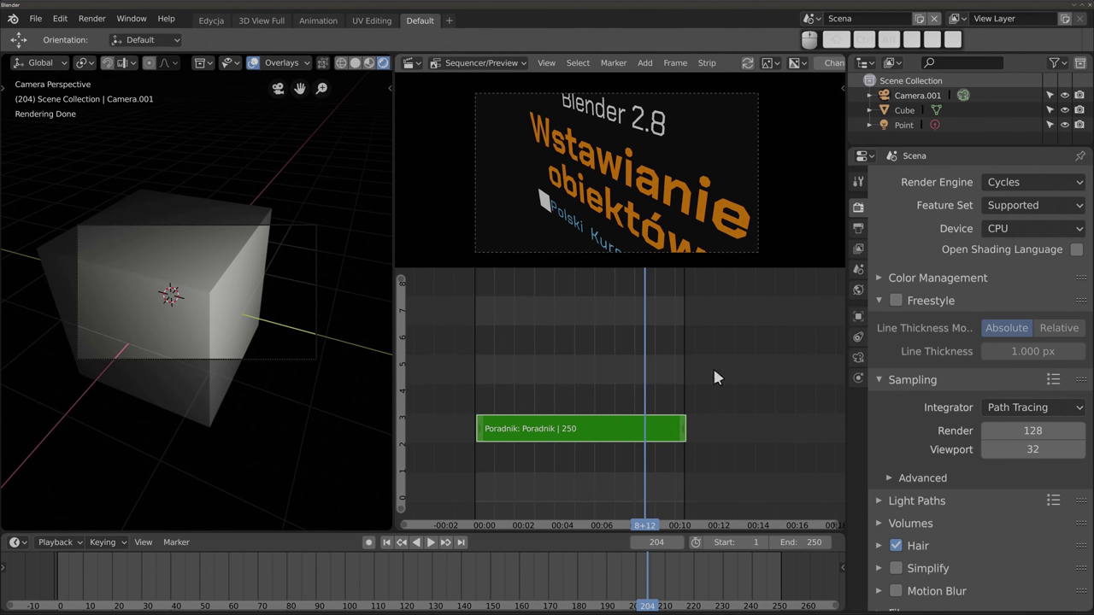
{"action": "left_click", "coordinate": [448, 21]}
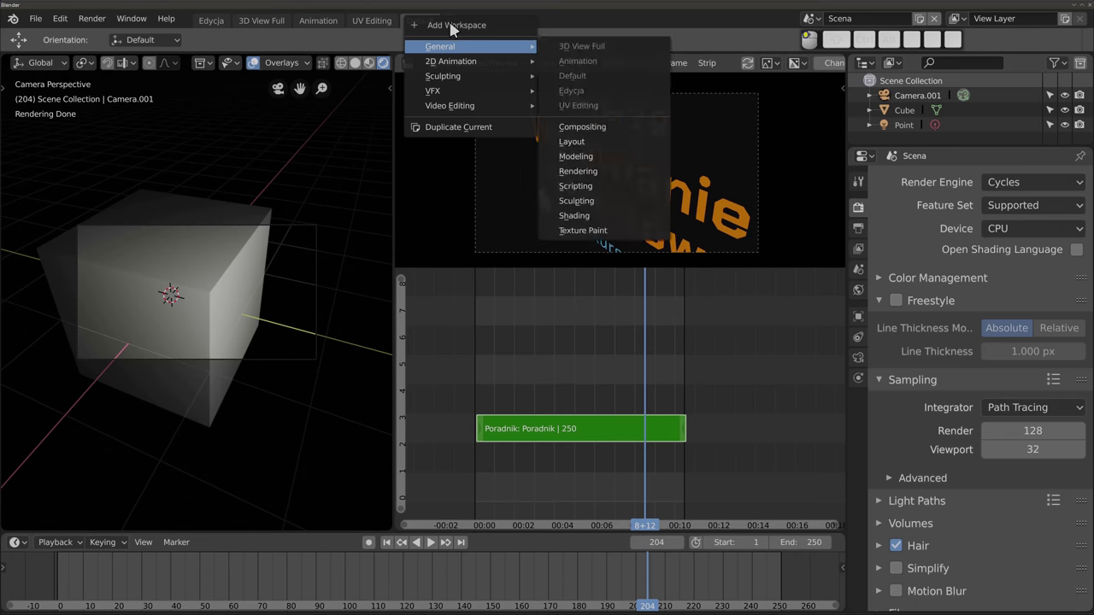
{"action": "mouse_move", "coordinate": [451, 106]}
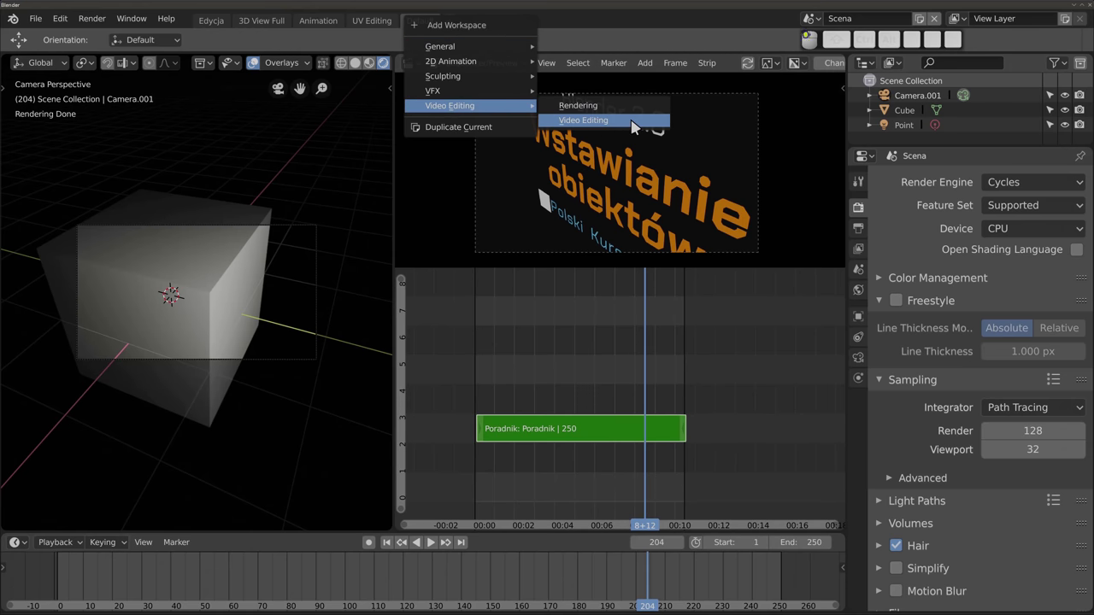
Step: Add a Video Editing workspace, return to Default, and merge the sequencer area into the 3D viewport
{"action": "left_click", "coordinate": [633, 121]}
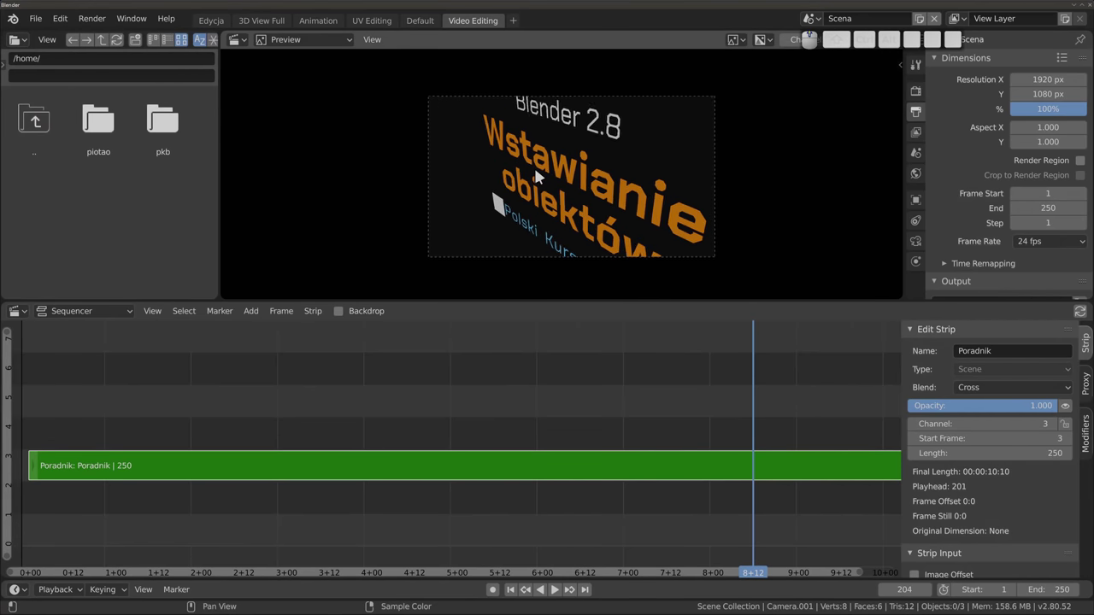
{"action": "scroll", "coordinate": [533, 165], "scroll_direction": "up", "scroll_amount": 1}
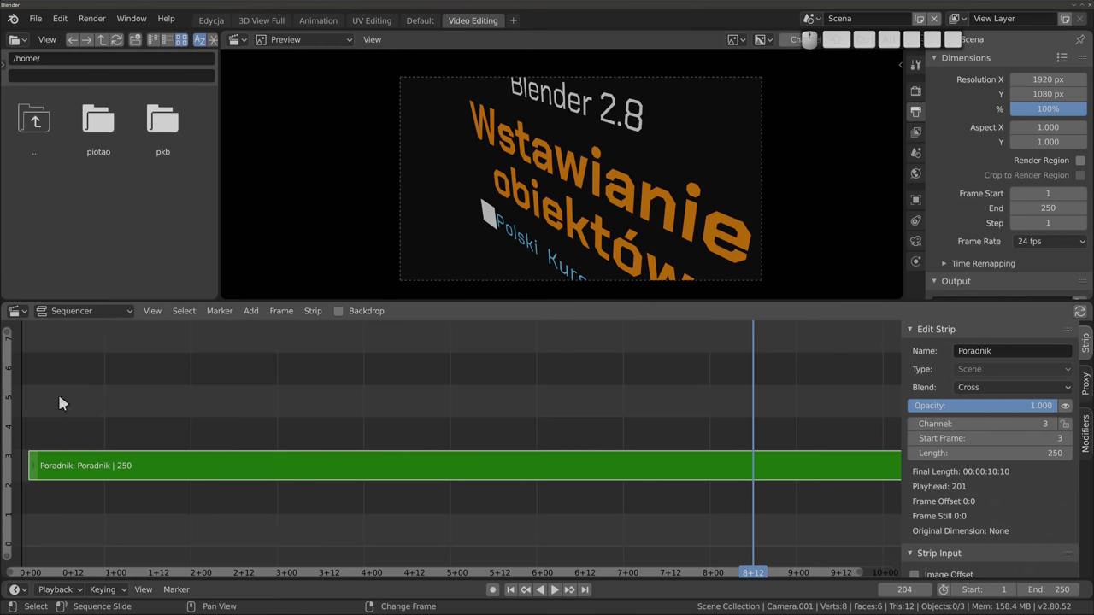
{"action": "key", "text": "Home"}
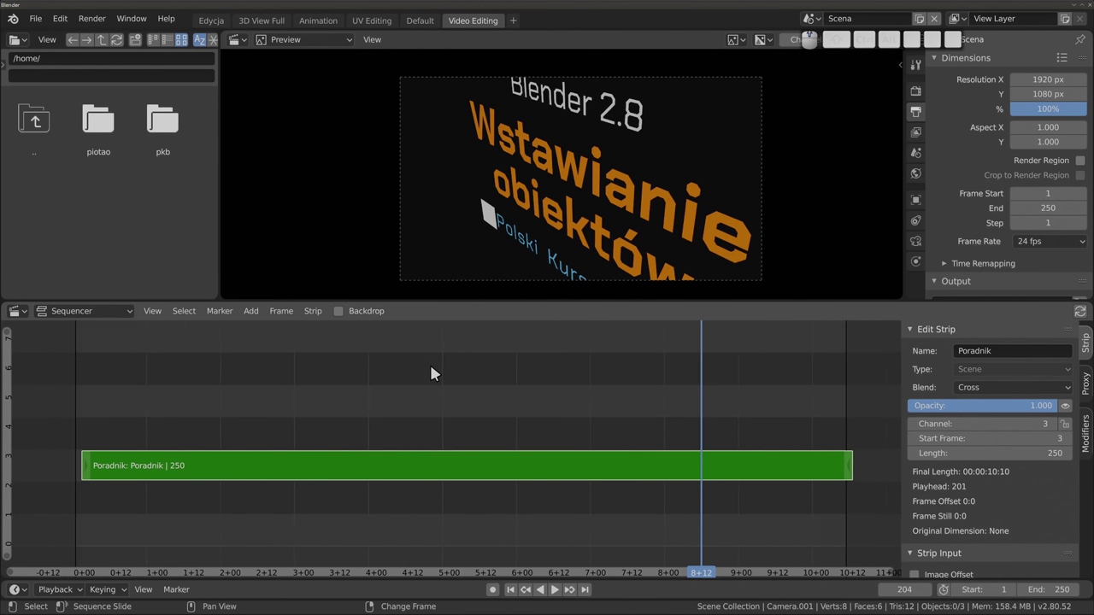
{"action": "left_click", "coordinate": [419, 22]}
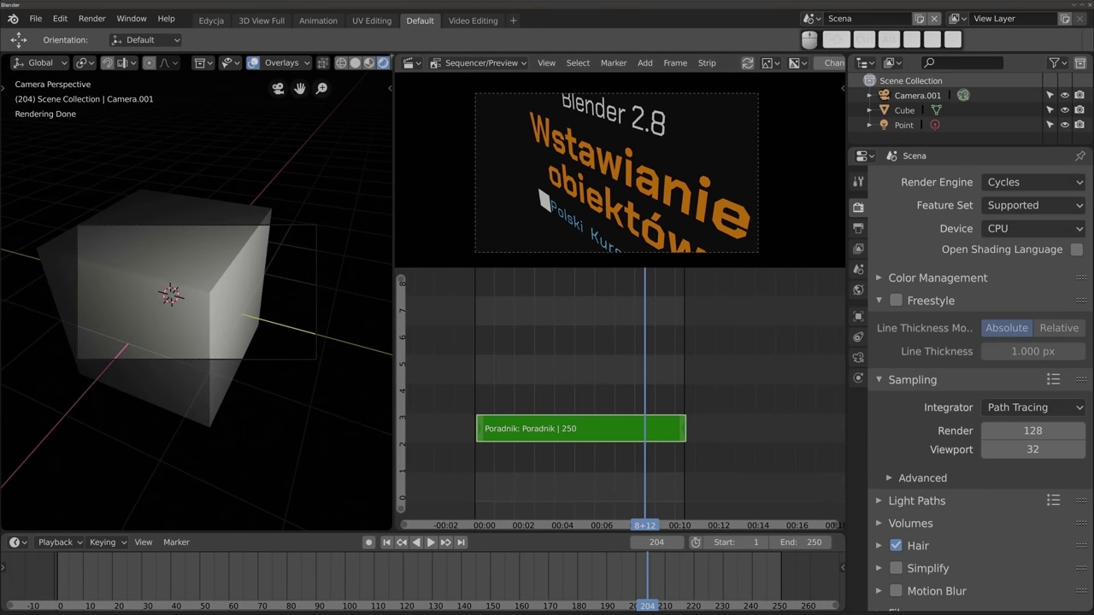
{"action": "left_click_drag", "start_coordinate": [393, 55], "coordinate": [430, 126]}
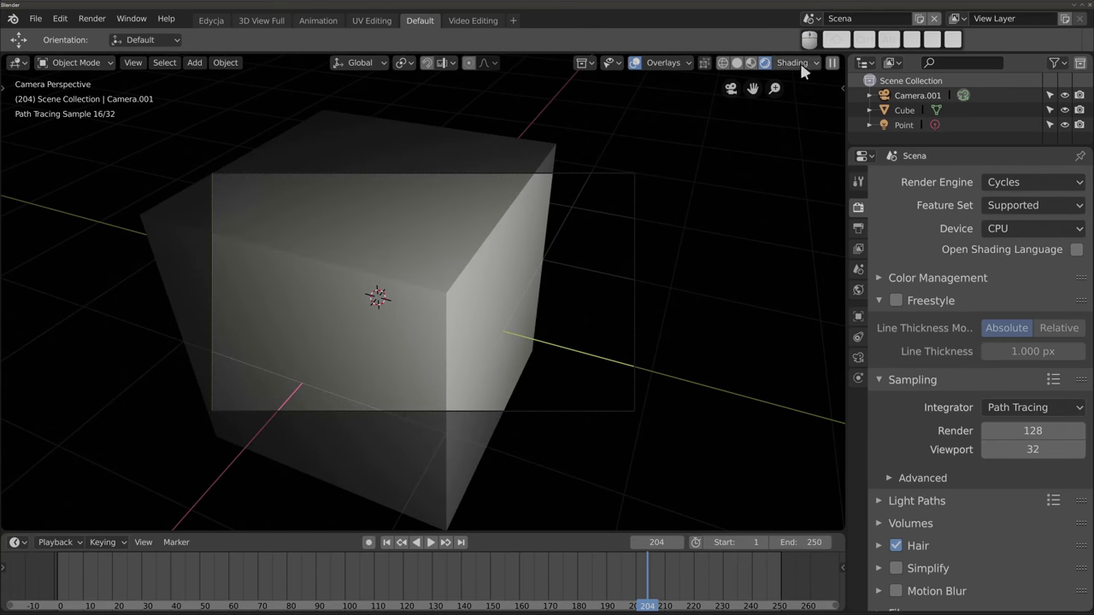
Step: Switch the viewport to Solid shading, leave camera view, and orbit around the camera and cube
{"action": "left_click", "coordinate": [737, 63]}
{"action": "key", "text": "KP_0"}
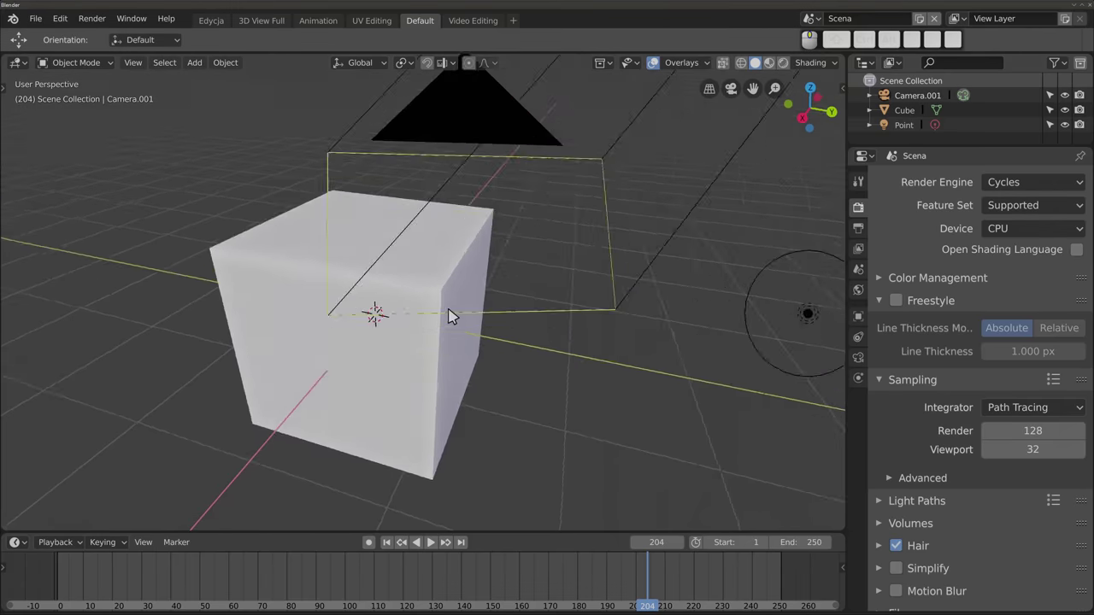
{"action": "scroll", "coordinate": [452, 316], "scroll_direction": "down", "scroll_amount": 3}
{"action": "mouse_move", "coordinate": [378, 349]}
{"action": "middle_mouse_down"}
{"action": "mouse_move", "coordinate": [390, 383]}
{"action": "mouse_move", "coordinate": [339, 371]}
{"action": "middle_mouse_up"}
{"action": "scroll", "coordinate": [391, 384], "scroll_direction": "down", "scroll_amount": 3}
Step: Turn the main area into the Movie Clip Editor and pan its view slightly
{"action": "left_click", "coordinate": [20, 67]}
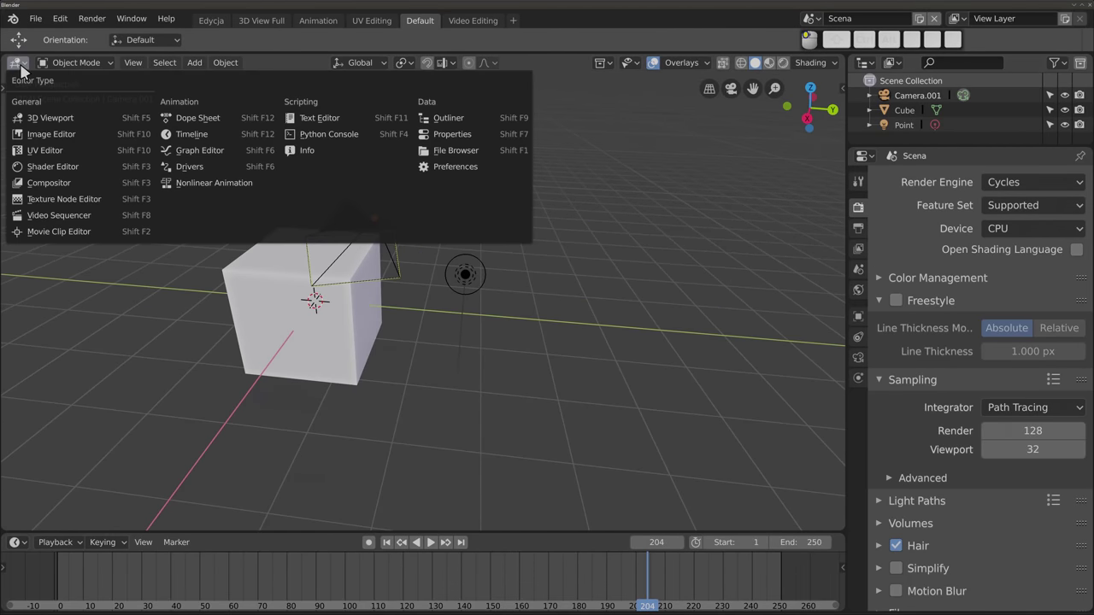
{"action": "left_click", "coordinate": [86, 242]}
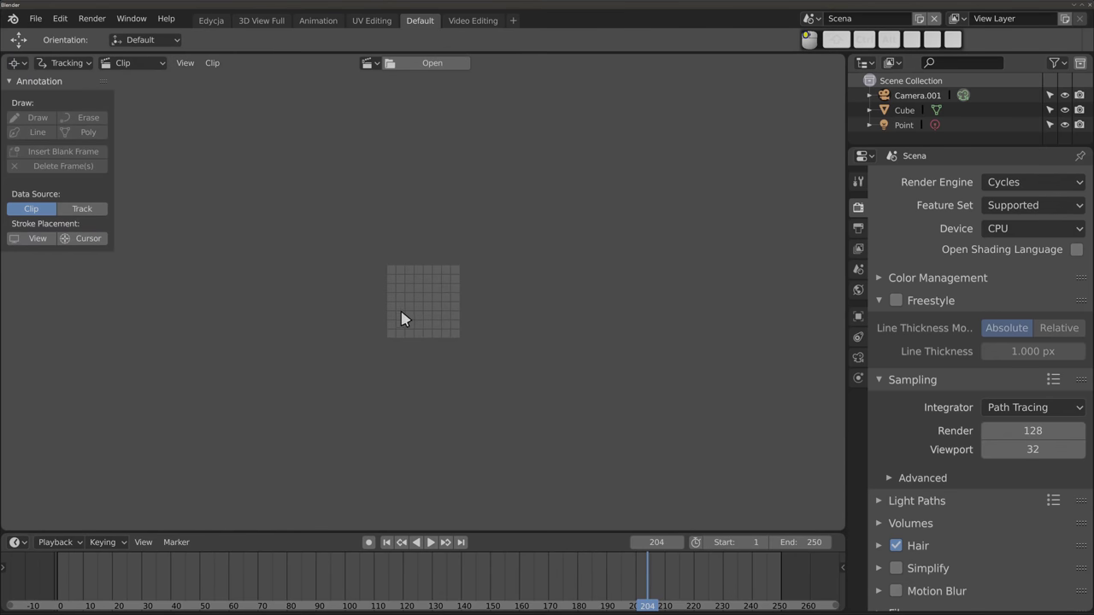
{"action": "scroll", "coordinate": [450, 293], "scroll_direction": "up", "scroll_amount": 2}
{"action": "middle_click_drag", "start_coordinate": [458, 284], "coordinate": [462, 299]}
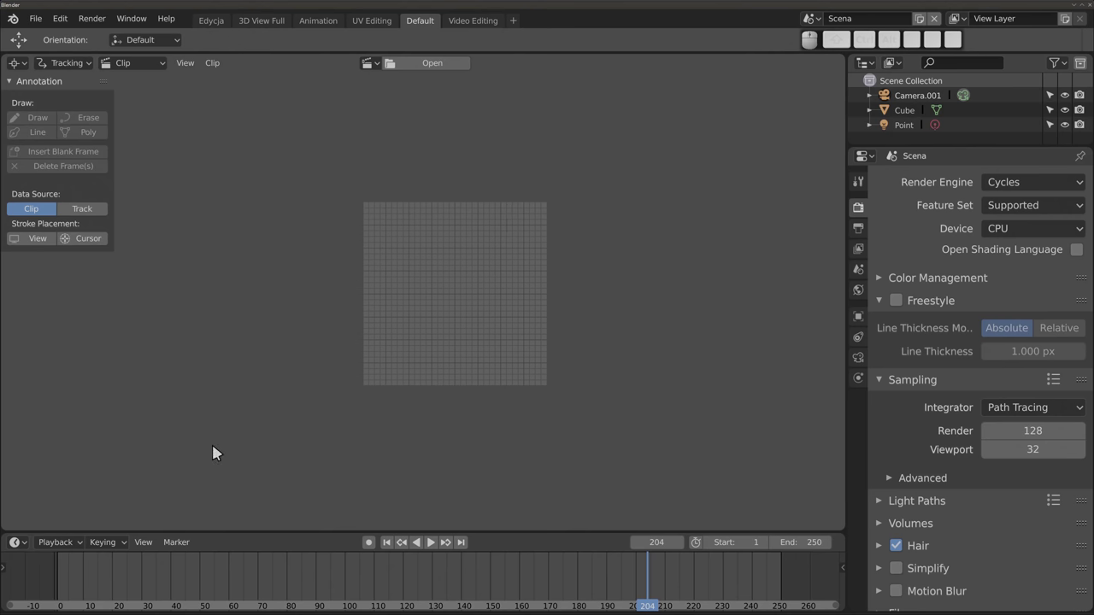
Step: Add a VFX > Motion Tracking workspace, zoom and pan its clip view, then return to Default
{"action": "left_click", "coordinate": [512, 21]}
{"action": "mouse_move", "coordinate": [504, 90]}
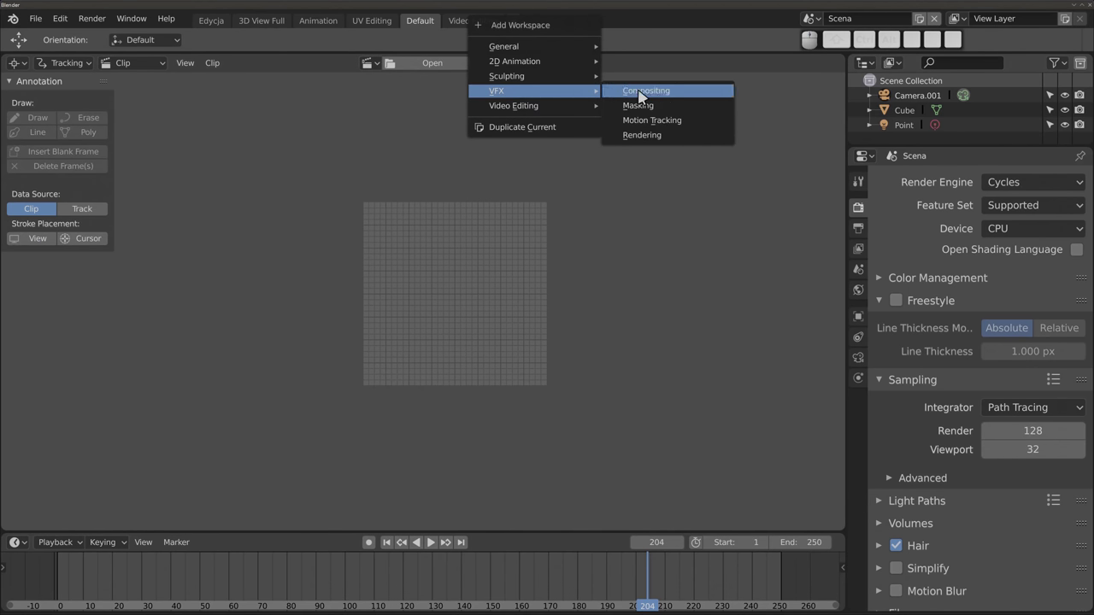
{"action": "left_click", "coordinate": [692, 126]}
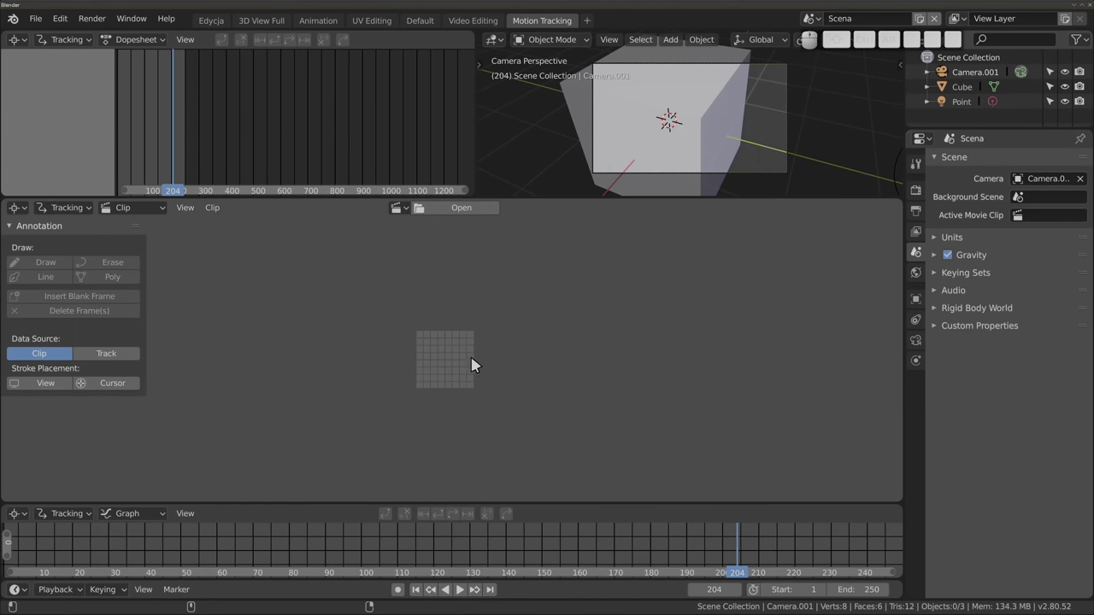
{"action": "scroll", "coordinate": [473, 365], "scroll_direction": "up", "scroll_amount": 6}
{"action": "scroll", "coordinate": [450, 361], "scroll_direction": "down", "scroll_amount": 2}
{"action": "middle_click_drag", "start_coordinate": [450, 362], "coordinate": [458, 360]}
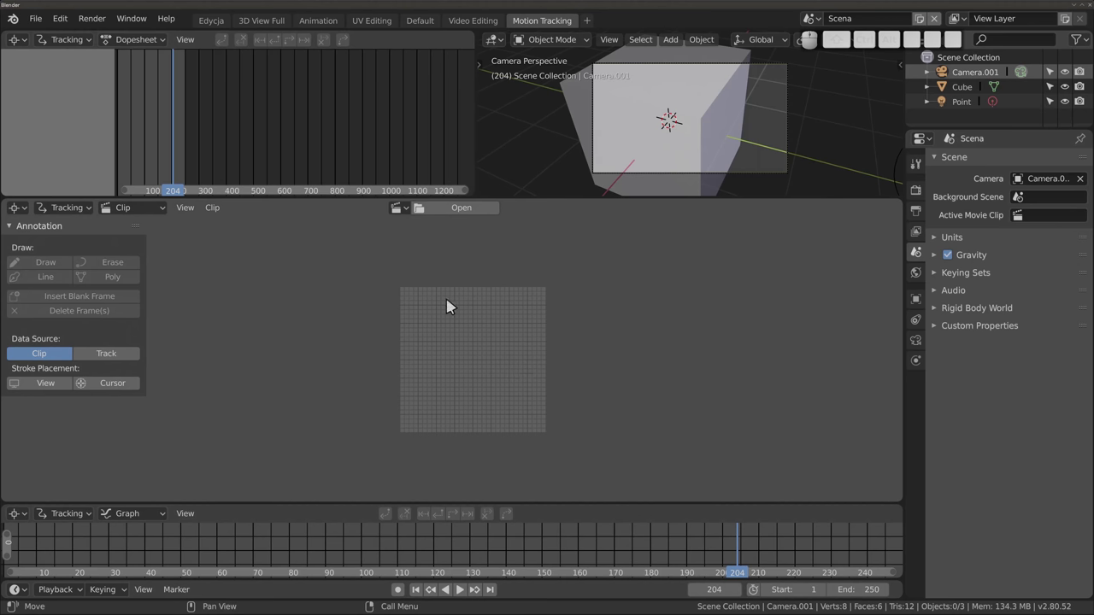
{"action": "scroll", "coordinate": [476, 369], "scroll_direction": "up", "scroll_amount": 1}
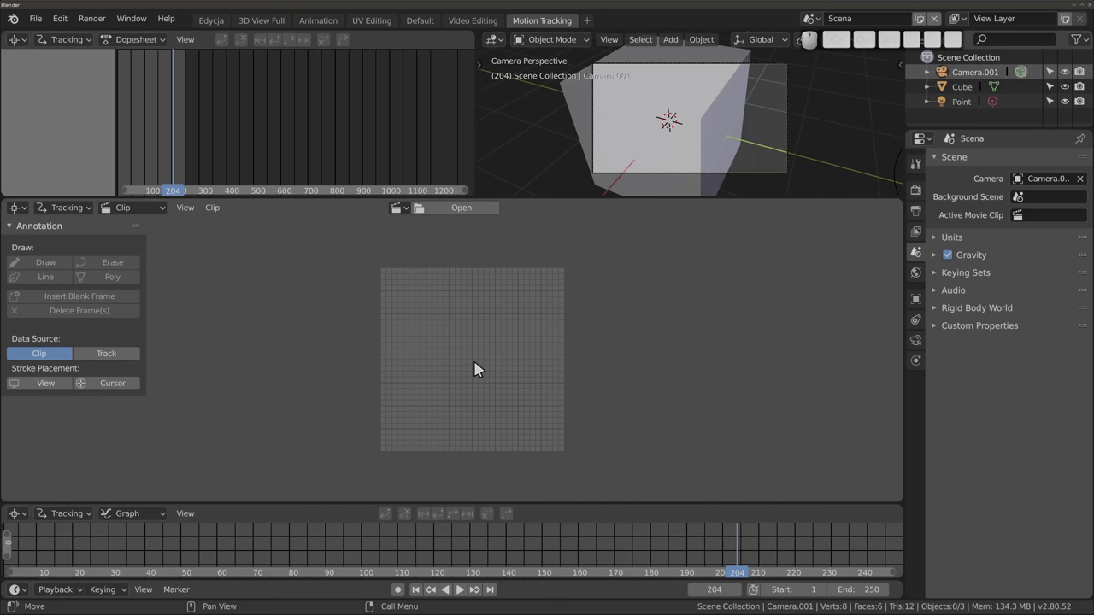
{"action": "left_click", "coordinate": [419, 21]}
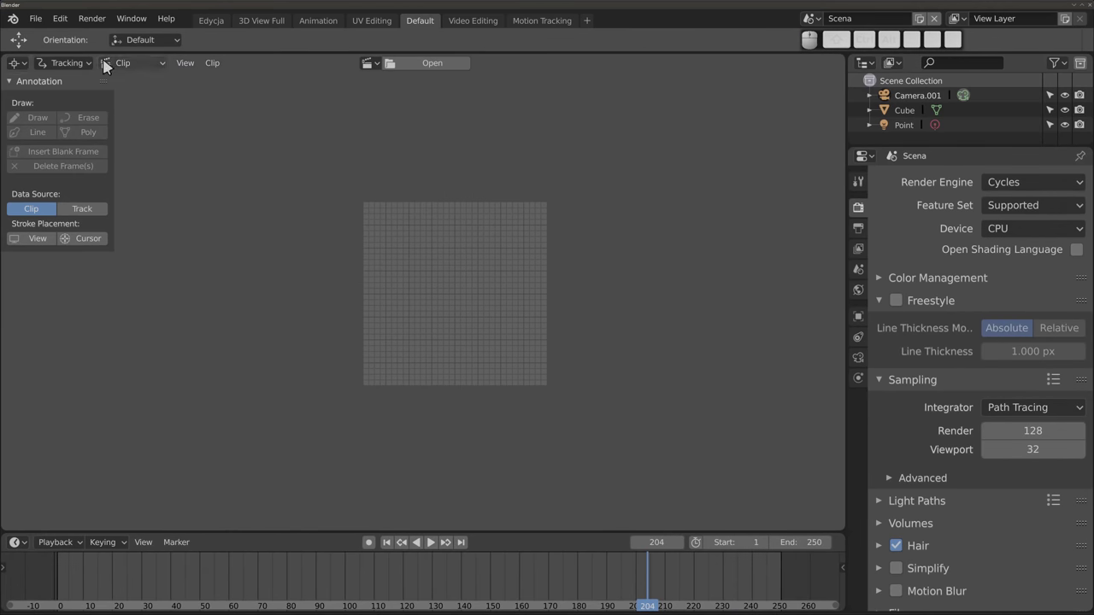
Step: Open the Editor Type menu in the empty Movie Clip Editor's header
{"action": "left_click", "coordinate": [15, 64]}
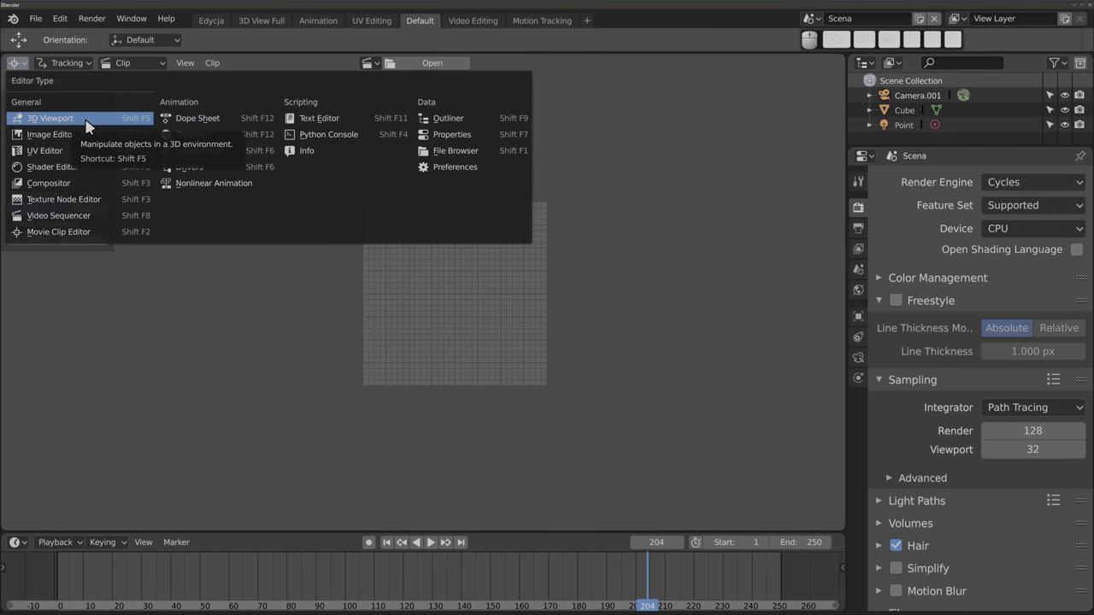
Step: Turn the clip area into a Dope Sheet and set the current frame to 10
{"action": "left_click", "coordinate": [230, 124]}
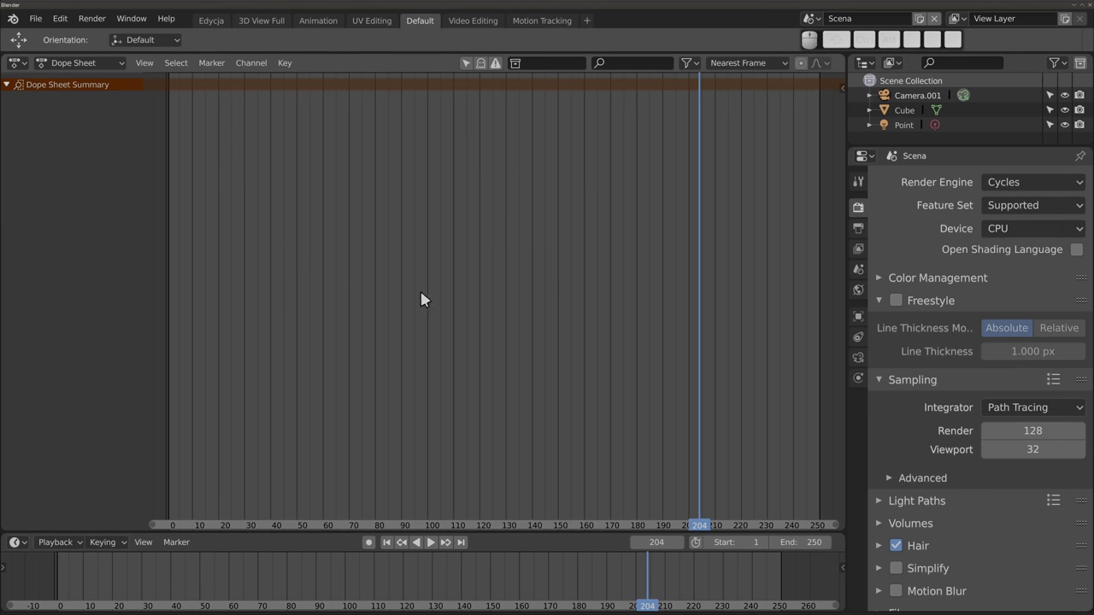
{"action": "mouse_move", "coordinate": [245, 249]}
{"action": "left_mouse_down"}
{"action": "mouse_move", "coordinate": [234, 281]}
{"action": "mouse_move", "coordinate": [407, 307]}
{"action": "left_mouse_up"}
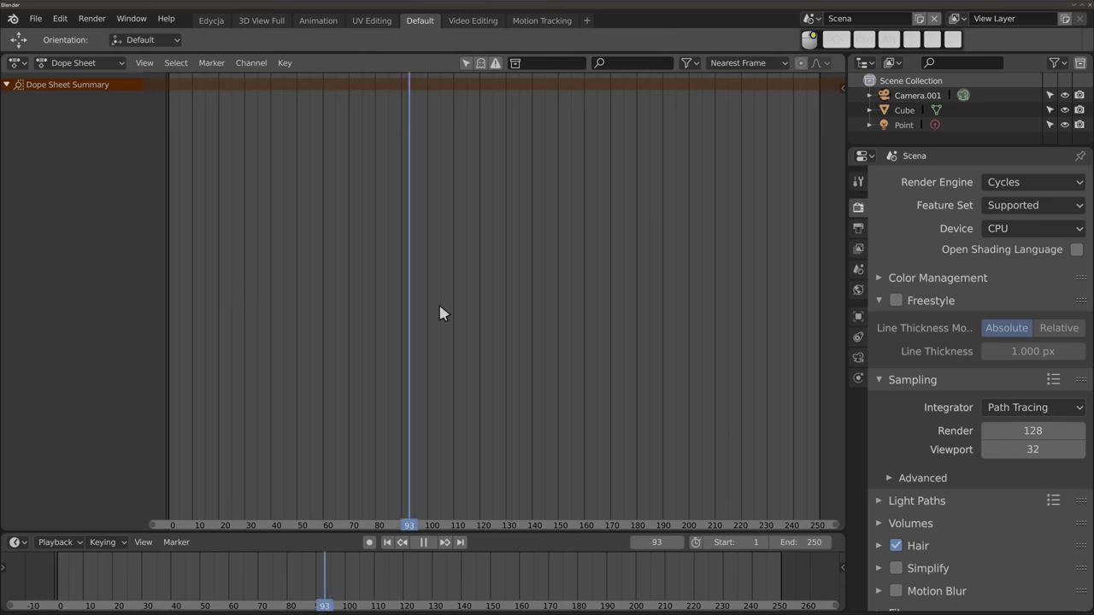
{"action": "key", "text": "space"}
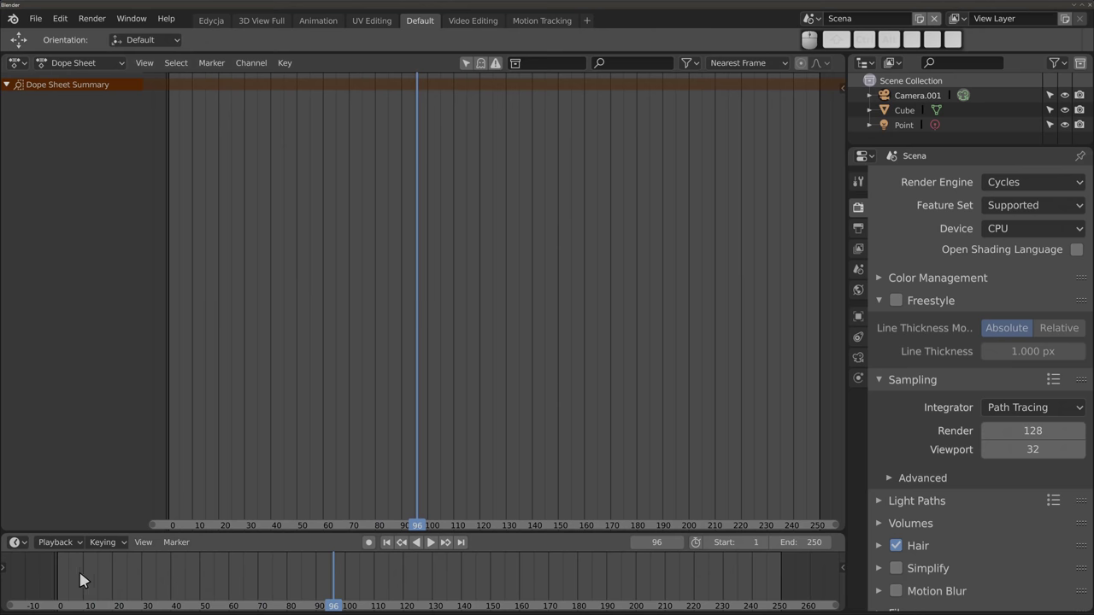
{"action": "mouse_move", "coordinate": [77, 580]}
{"action": "left_mouse_down"}
{"action": "mouse_move", "coordinate": [124, 582]}
{"action": "mouse_move", "coordinate": [112, 583]}
{"action": "left_mouse_up"}
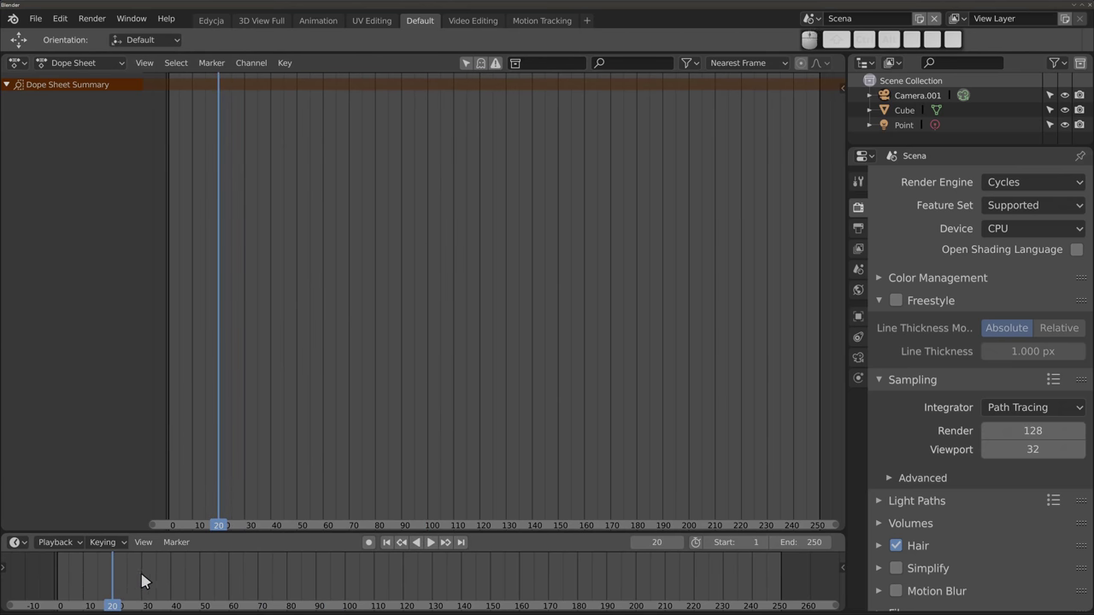
{"action": "left_click", "coordinate": [142, 581]}
{"action": "left_click", "coordinate": [170, 570]}
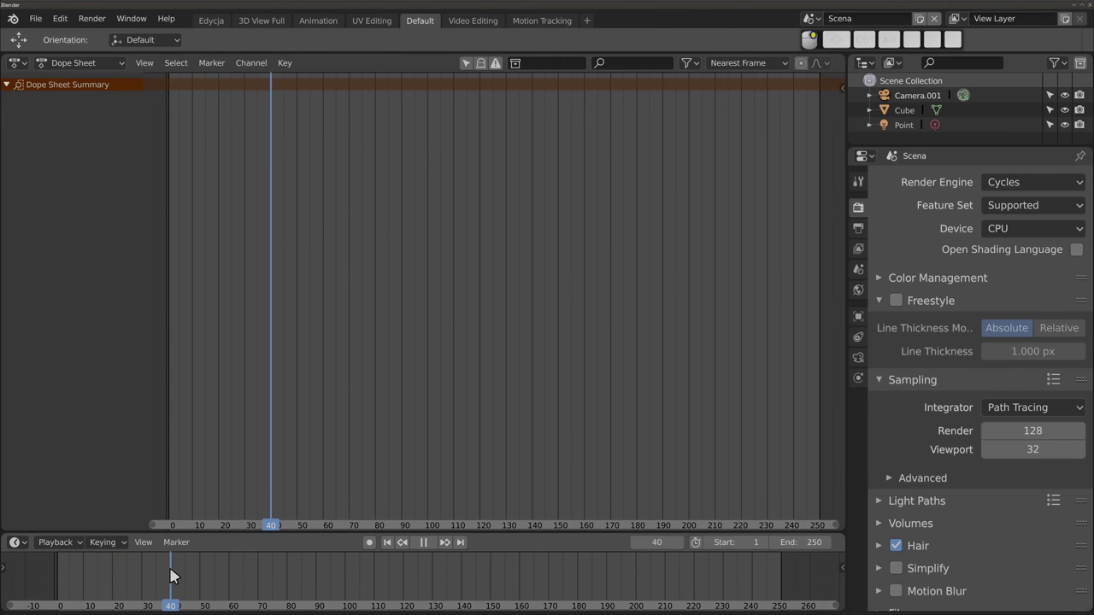
{"action": "left_click", "coordinate": [198, 564]}
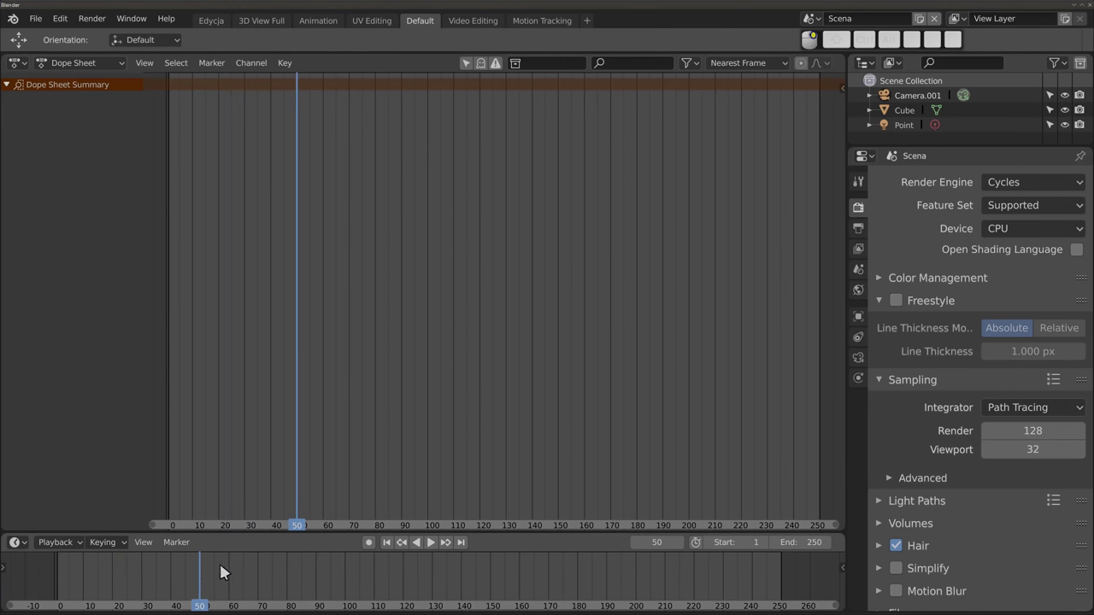
{"action": "left_click", "coordinate": [226, 560]}
{"action": "scroll", "coordinate": [398, 352], "scroll_direction": "up", "scroll_amount": 3}
{"action": "scroll", "coordinate": [398, 351], "scroll_direction": "up", "scroll_amount": 3}
{"action": "scroll", "coordinate": [400, 352], "scroll_direction": "down", "scroll_amount": 1}
{"action": "scroll", "coordinate": [402, 353], "scroll_direction": "down", "scroll_amount": 3}
{"action": "mouse_move", "coordinate": [403, 353]}
{"action": "middle_mouse_down", "text": "ctrl"}
{"action": "mouse_move", "coordinate": [454, 297]}
{"action": "mouse_move", "coordinate": [447, 303]}
{"action": "middle_mouse_up", "text": "ctrl"}
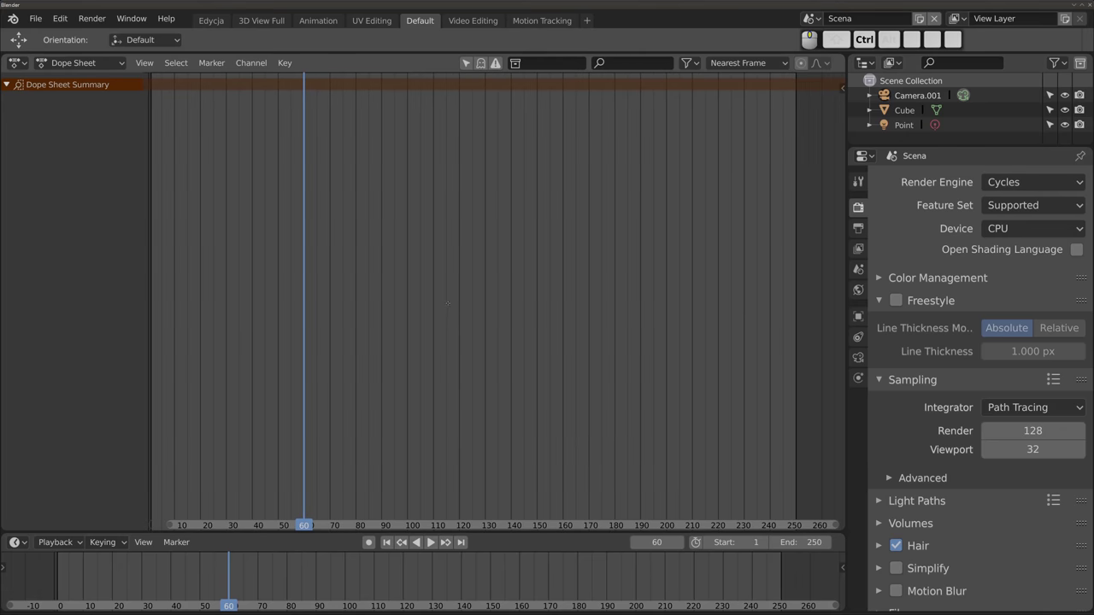
{"action": "left_click_drag", "start_coordinate": [206, 189], "coordinate": [175, 195]}
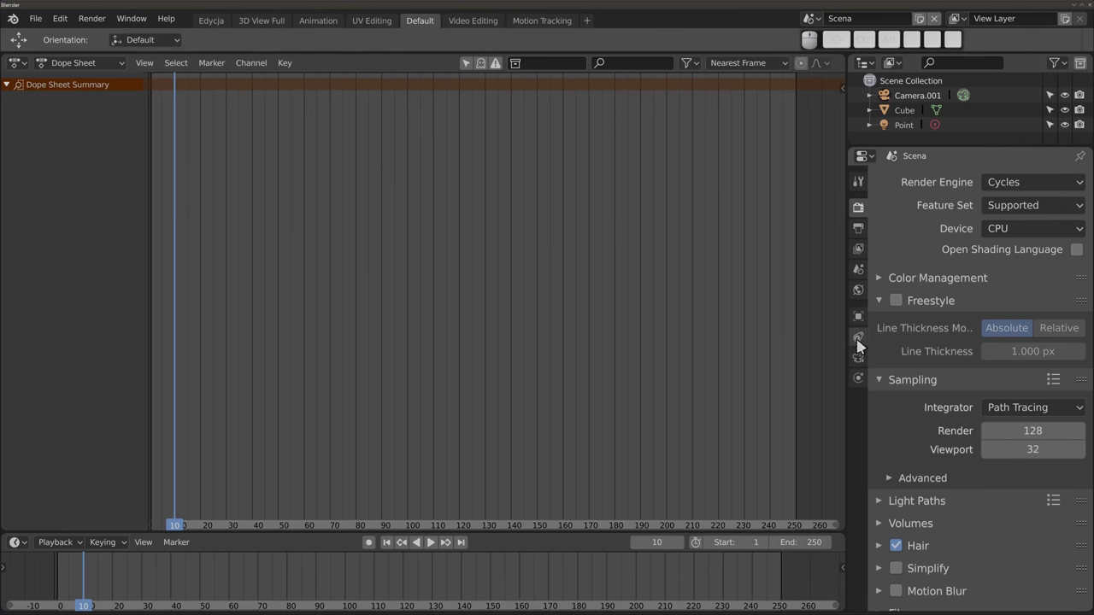
Step: Split the Dope Sheet side by side, make the right half a 3D Viewport, and select the cube
{"action": "left_click_drag", "start_coordinate": [842, 87], "coordinate": [809, 87]}
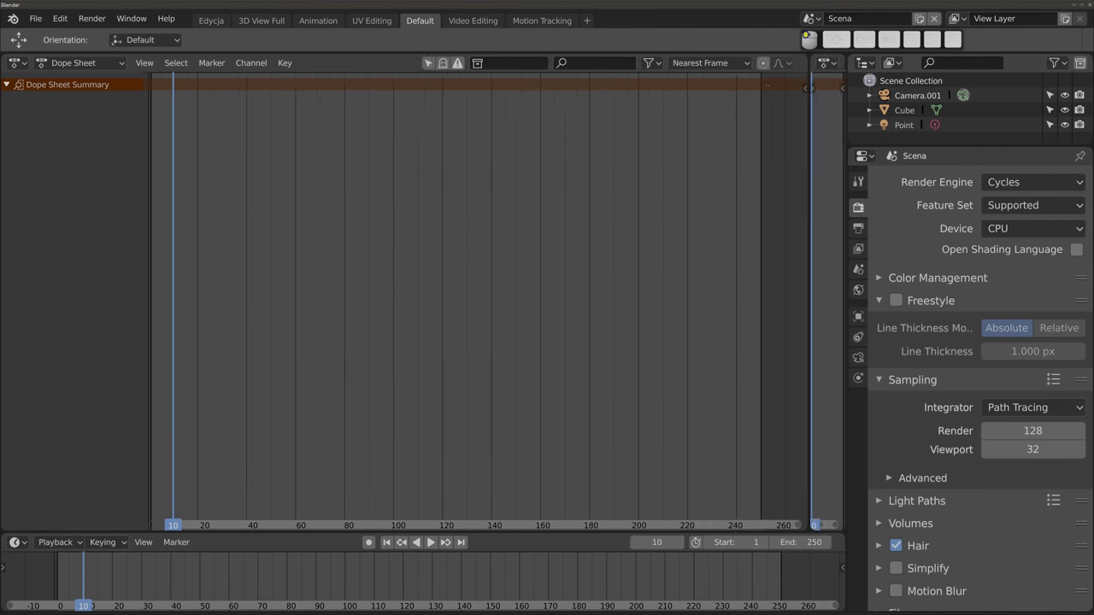
{"action": "left_click_drag", "start_coordinate": [761, 257], "coordinate": [439, 225]}
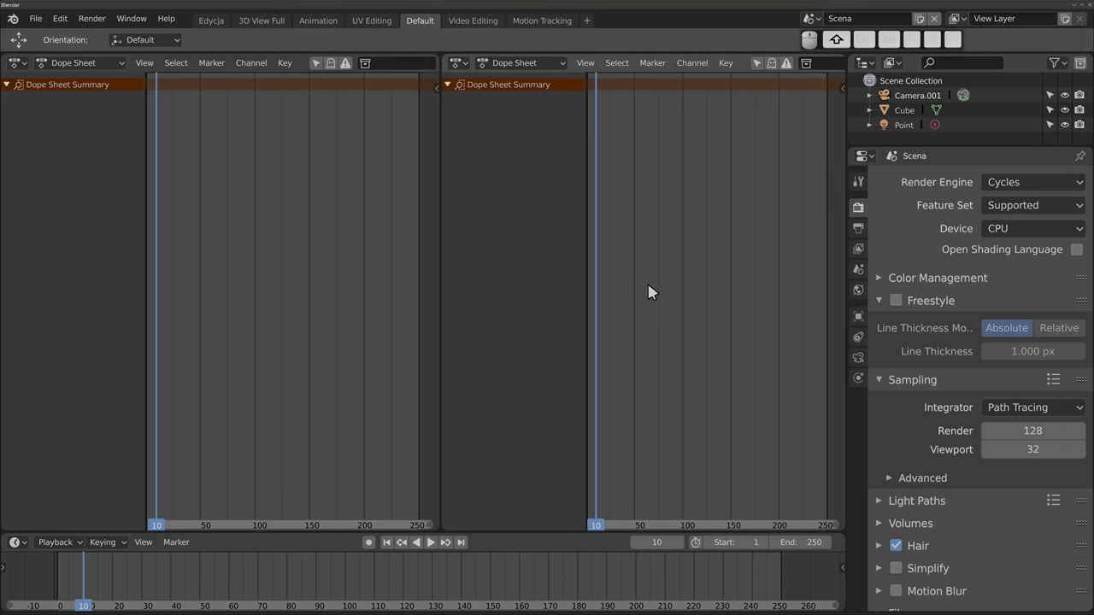
{"action": "key", "text": "shift+F5"}
{"action": "middle_click_drag", "start_coordinate": [630, 288], "coordinate": [519, 308]}
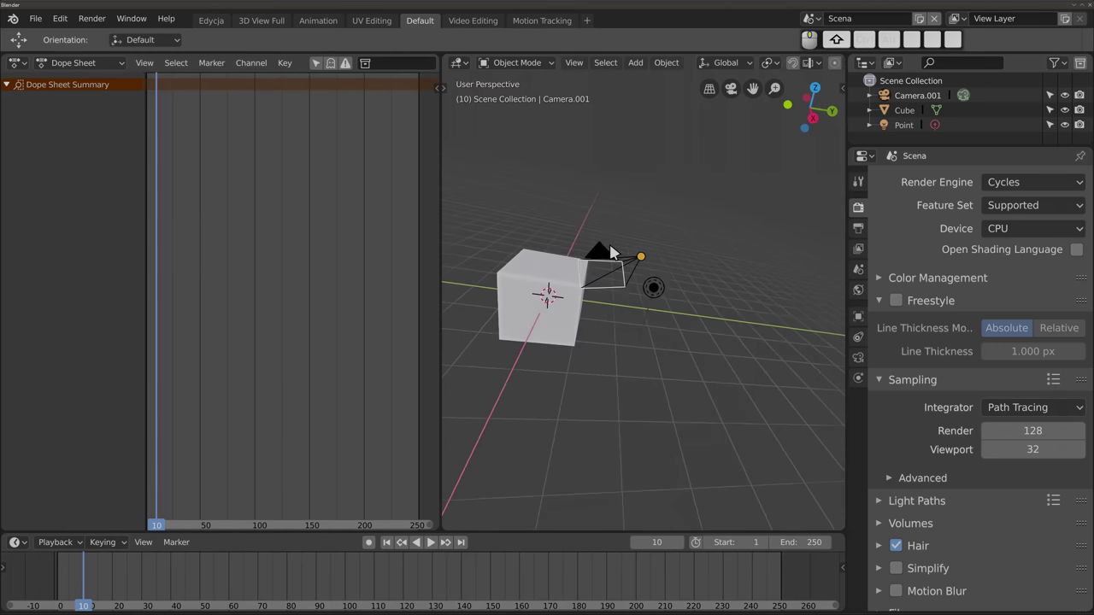
{"action": "left_click", "coordinate": [523, 299]}
Step: Insert a Location keyframe on the cube and select its X, Y and Z Location channels
{"action": "key", "text": "i"}
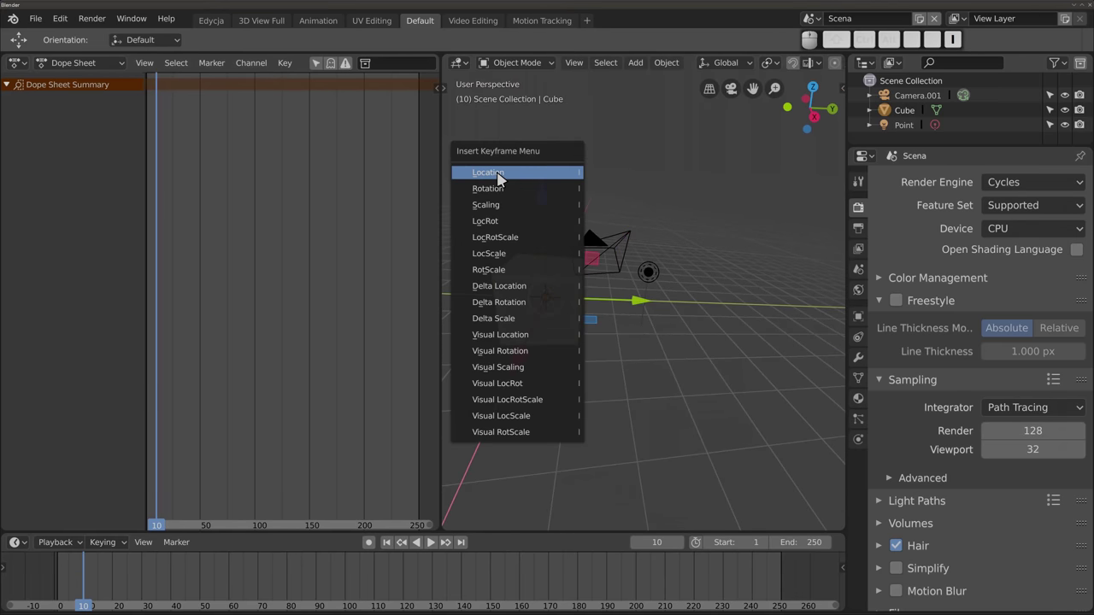
{"action": "left_click", "coordinate": [496, 171]}
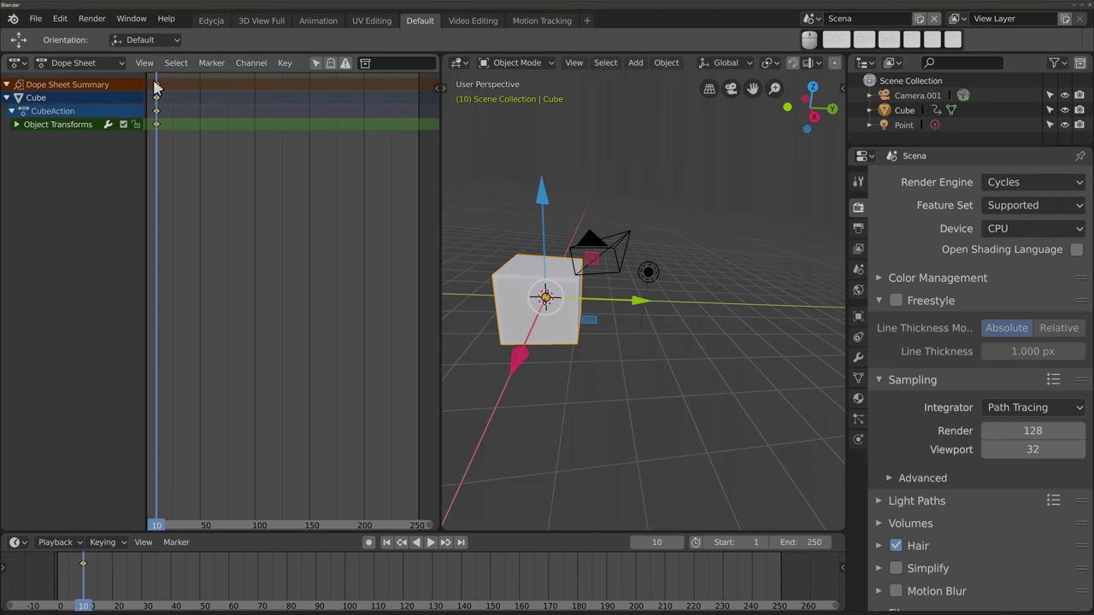
{"action": "left_click_drag", "start_coordinate": [156, 85], "coordinate": [169, 115]}
{"action": "left_click", "coordinate": [16, 125]}
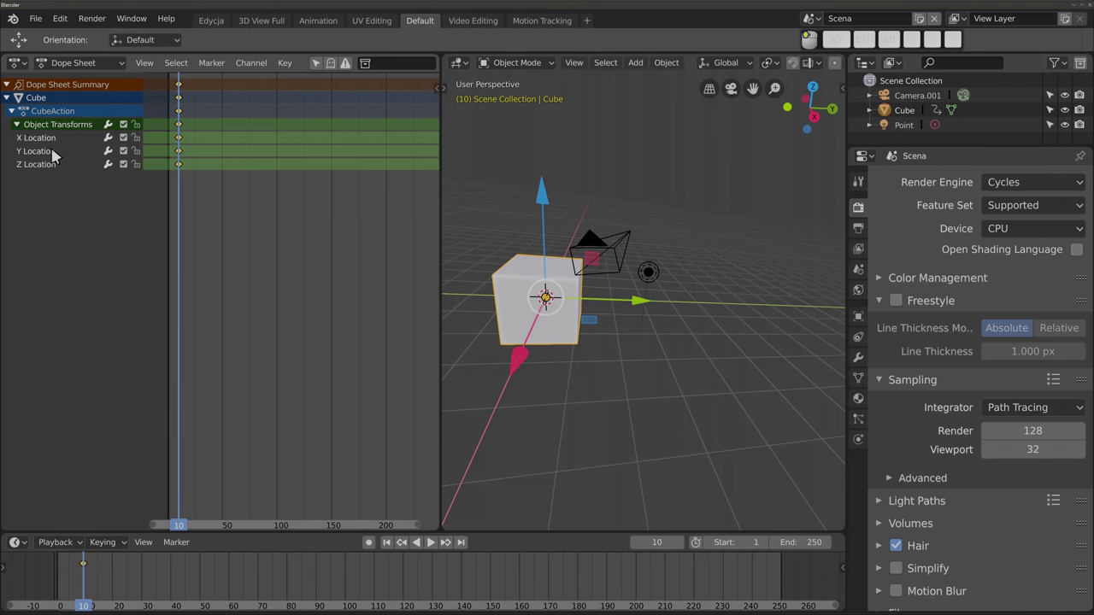
{"action": "left_click", "coordinate": [42, 146]}
{"action": "left_click", "coordinate": [40, 152]}
{"action": "left_click", "coordinate": [42, 164]}
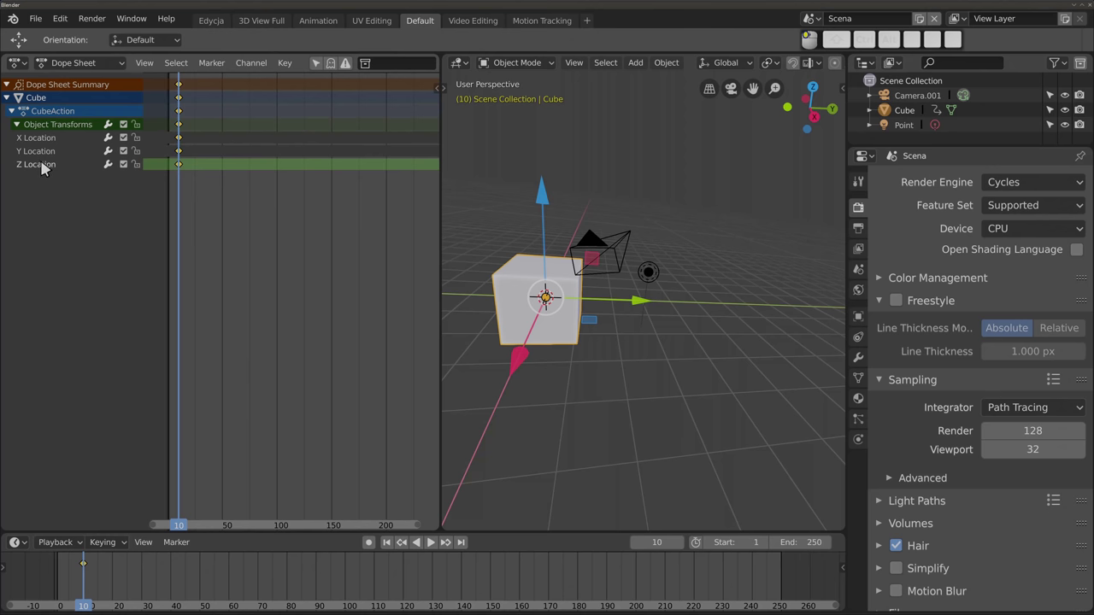
Step: Duplicate the location keys to roughly frames 50, 77, 102 and 131
{"action": "left_click_drag", "start_coordinate": [182, 163], "coordinate": [208, 159]}
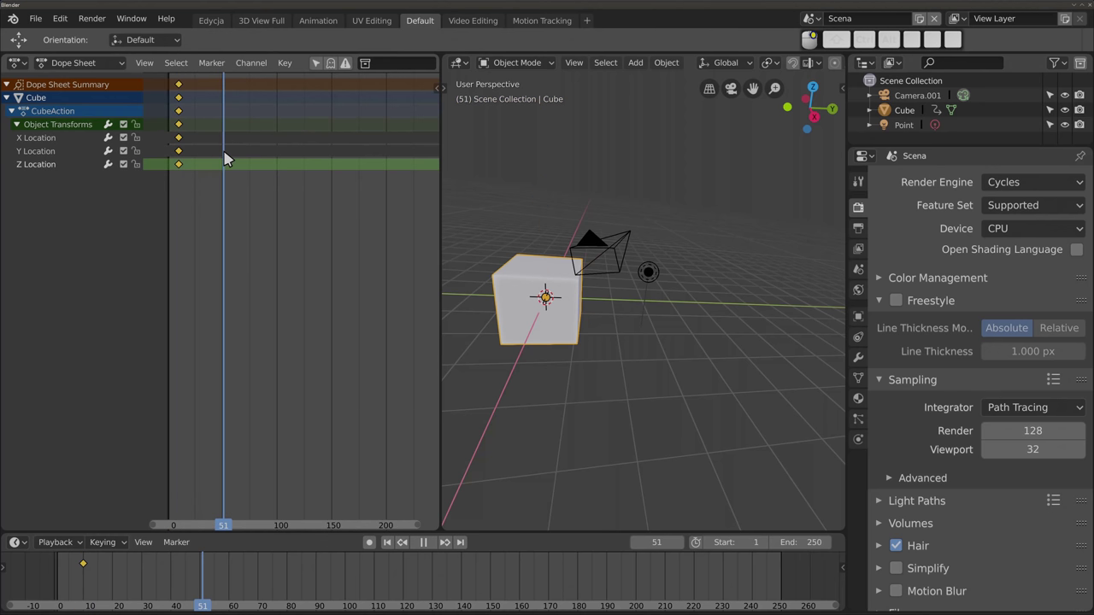
{"action": "key", "text": "shift+d"}
{"action": "left_click", "coordinate": [228, 94]}
{"action": "key", "text": "shift+d"}
{"action": "left_click", "coordinate": [257, 103]}
{"action": "key", "text": "shift+d"}
{"action": "left_click", "coordinate": [288, 171]}
{"action": "key", "text": "shift+d"}
{"action": "left_click", "coordinate": [319, 195]}
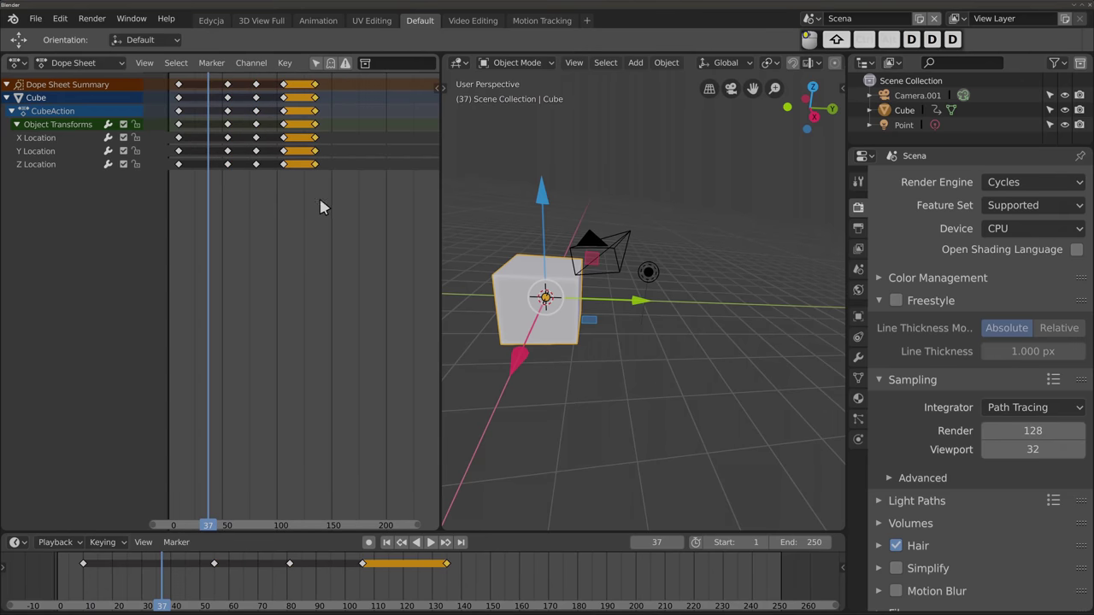
{"action": "middle_click_drag", "start_coordinate": [536, 351], "coordinate": [542, 293]}
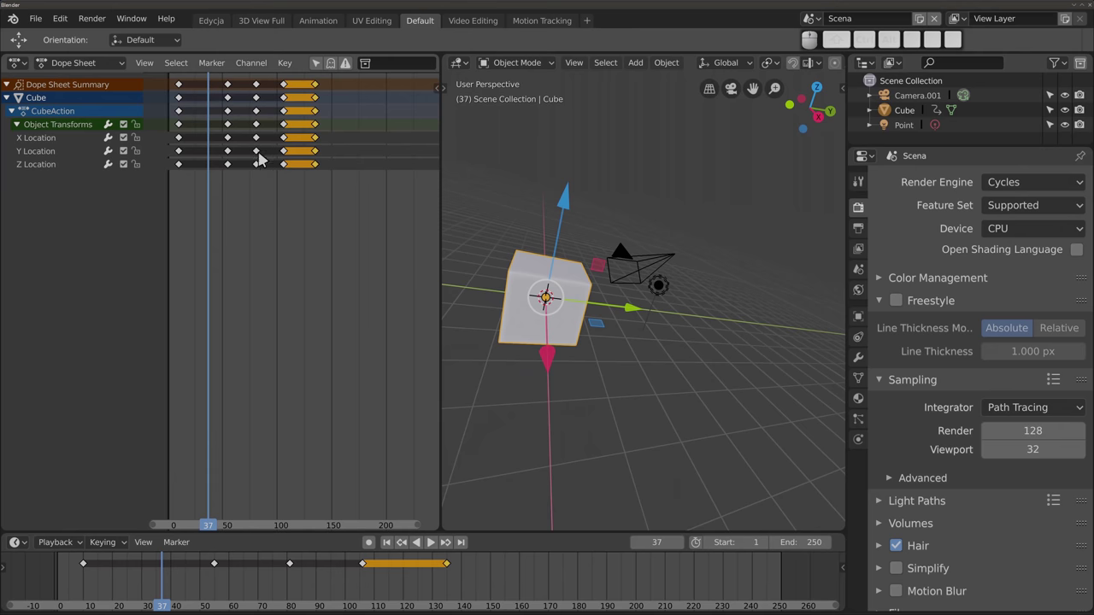
{"action": "left_click", "coordinate": [77, 63]}
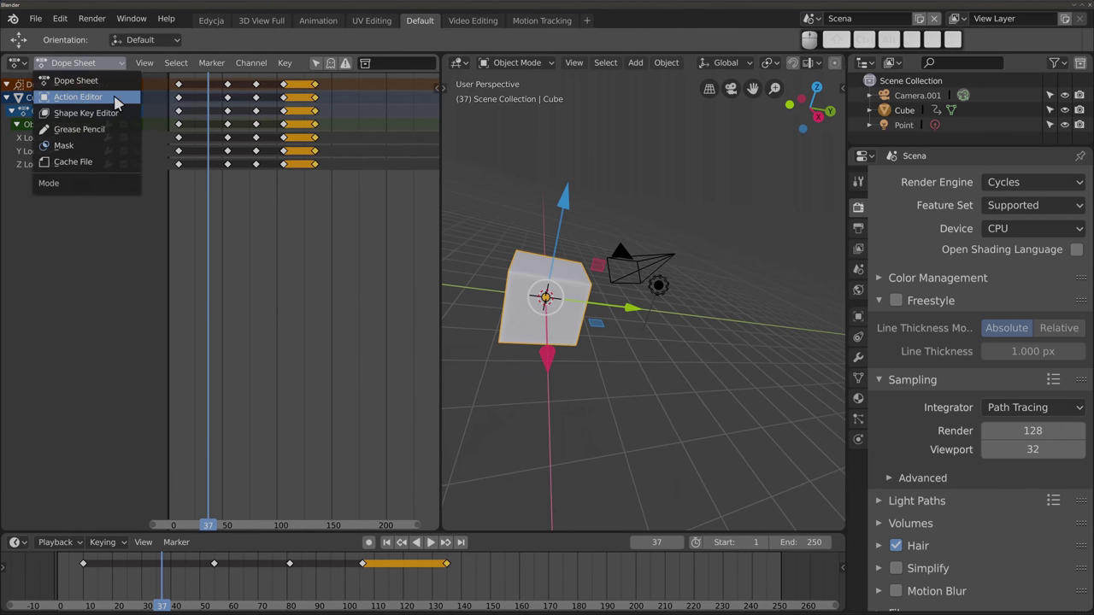
Step: Cycle through Cache File, Mask, Grease Pencil, Shape Key and Action Editor modes, ending on Dope Sheet
{"action": "left_click", "coordinate": [103, 165]}
{"action": "left_click", "coordinate": [94, 62]}
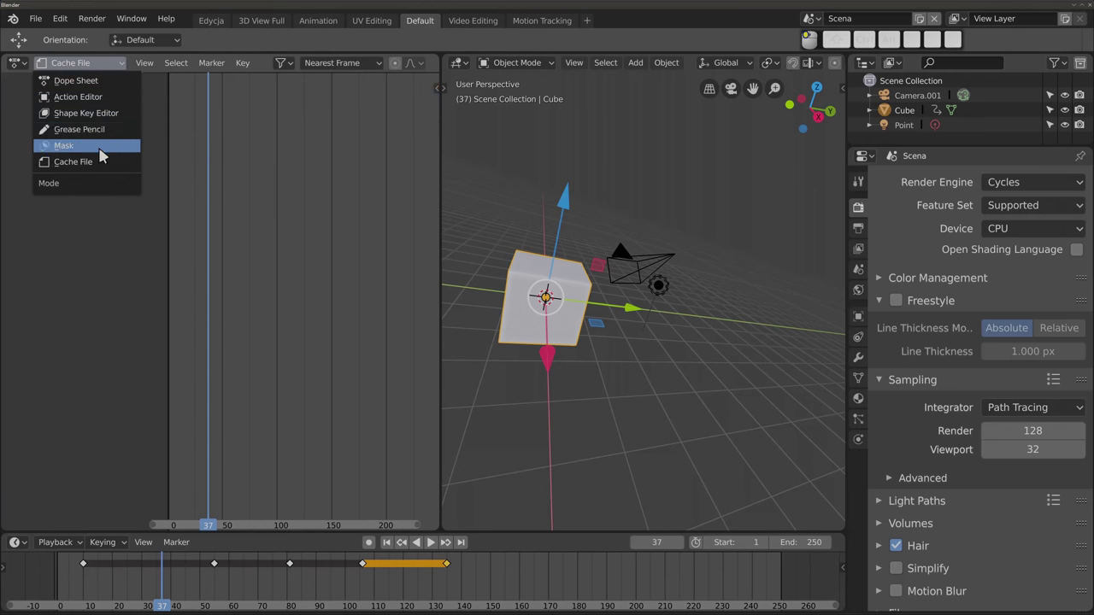
{"action": "left_click", "coordinate": [102, 140]}
{"action": "left_click", "coordinate": [94, 64]}
{"action": "left_click", "coordinate": [78, 129]}
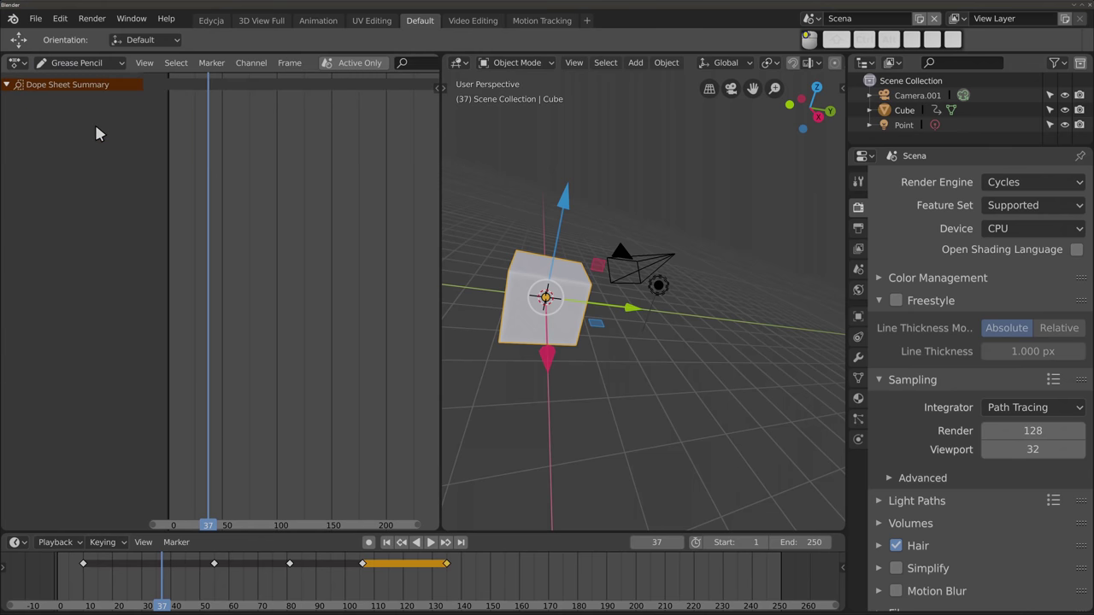
{"action": "left_click", "coordinate": [93, 65]}
{"action": "left_click", "coordinate": [94, 114]}
{"action": "left_click", "coordinate": [89, 63]}
{"action": "left_click", "coordinate": [90, 97]}
{"action": "left_click", "coordinate": [85, 62]}
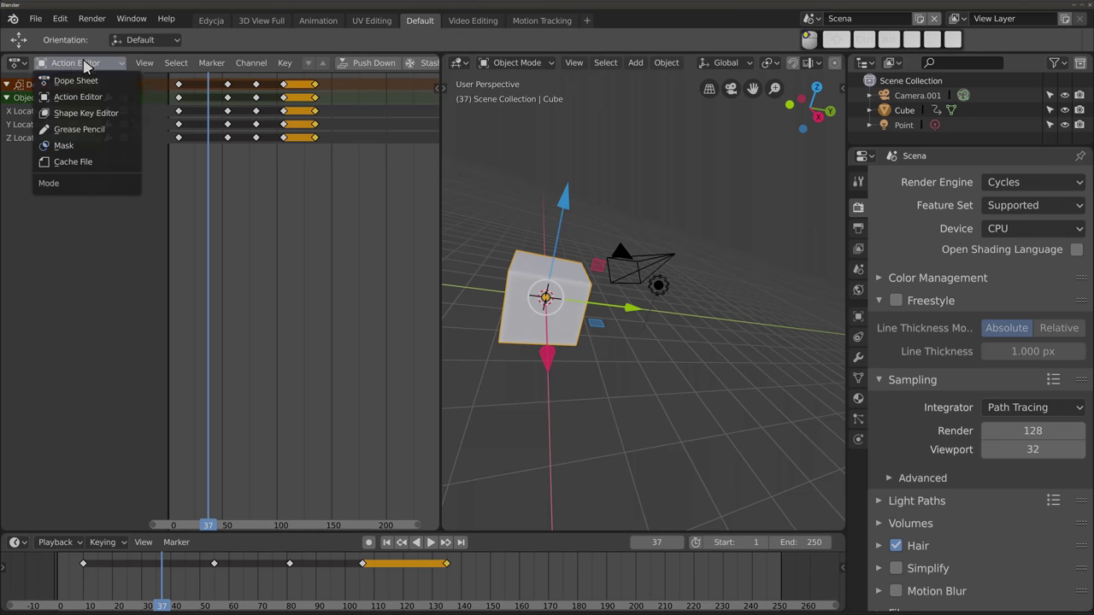
{"action": "left_click", "coordinate": [85, 78]}
{"action": "left_click", "coordinate": [16, 64]}
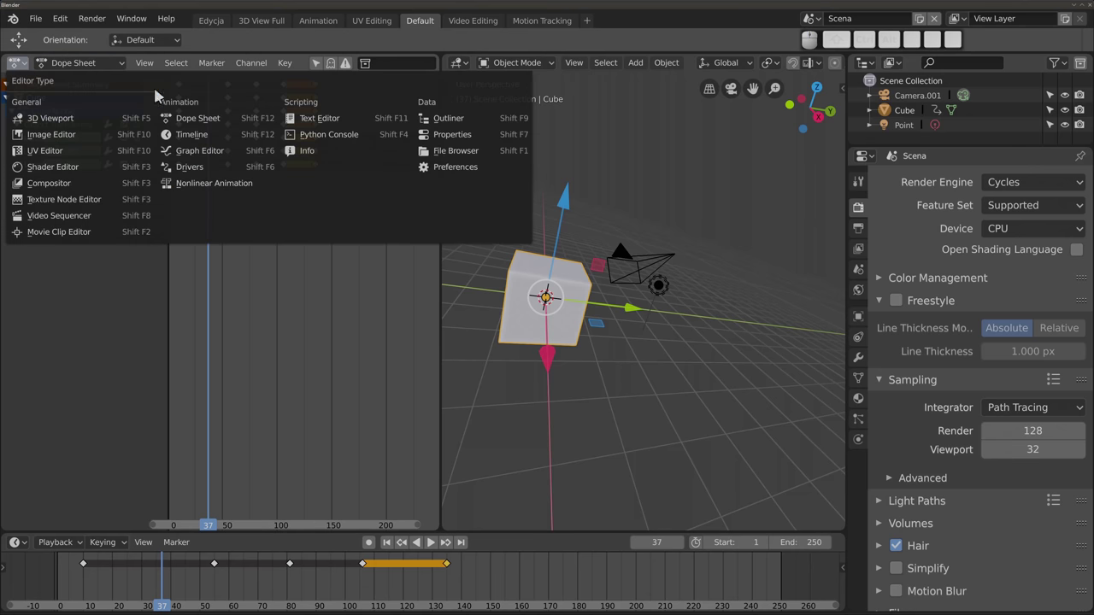
Step: Switch the keyframe editor area to a Timeline
{"action": "left_click", "coordinate": [215, 138]}
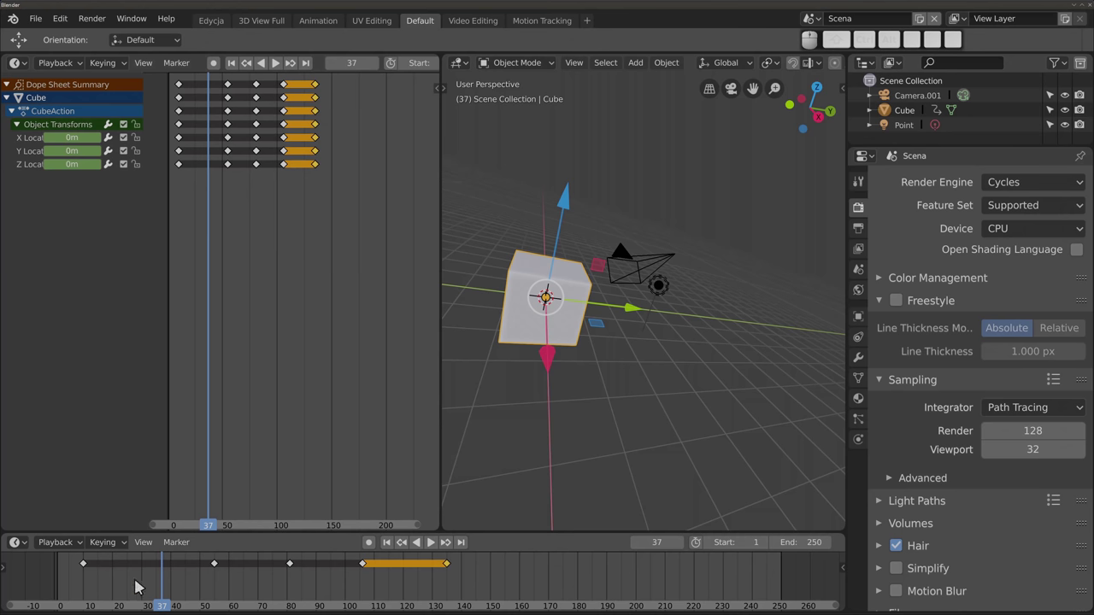
{"action": "scroll", "coordinate": [351, 62], "scroll_direction": "down", "scroll_amount": 5, "text": "ctrl"}
{"action": "scroll", "coordinate": [346, 63], "scroll_direction": "down", "scroll_amount": 4}
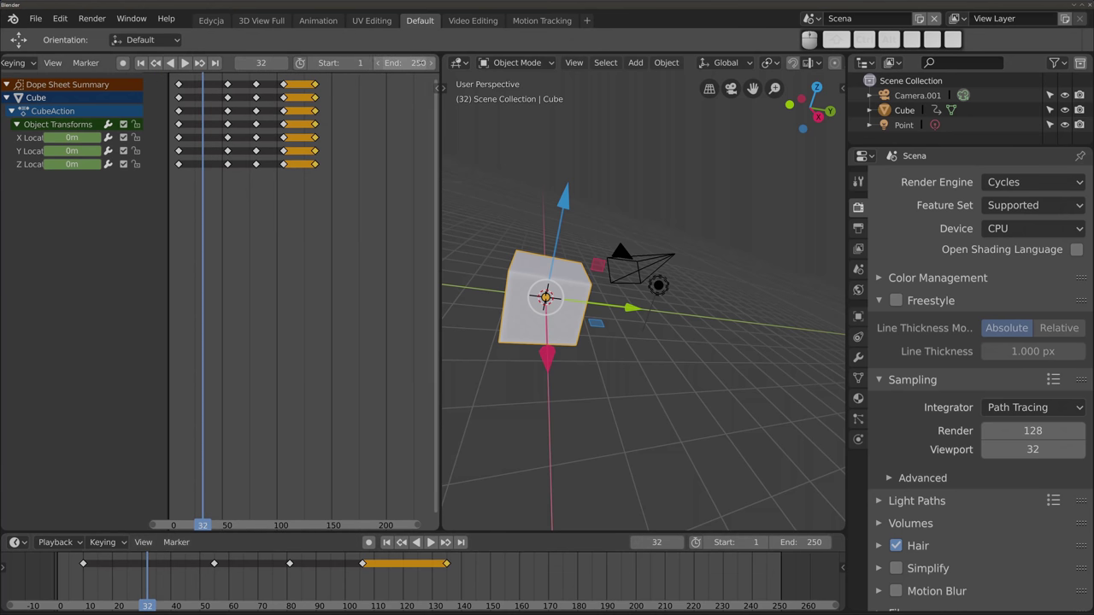
Step: Play the cube's animation, then stop and rewind to frame 1
{"action": "left_click", "coordinate": [179, 65]}
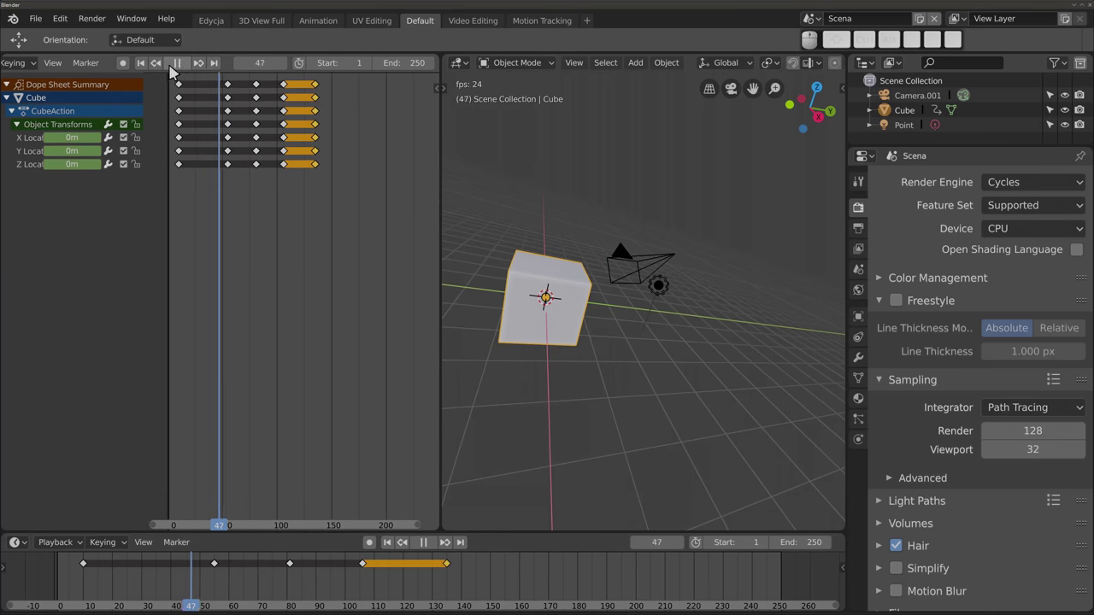
{"action": "left_click", "coordinate": [179, 65]}
{"action": "left_click", "coordinate": [142, 65]}
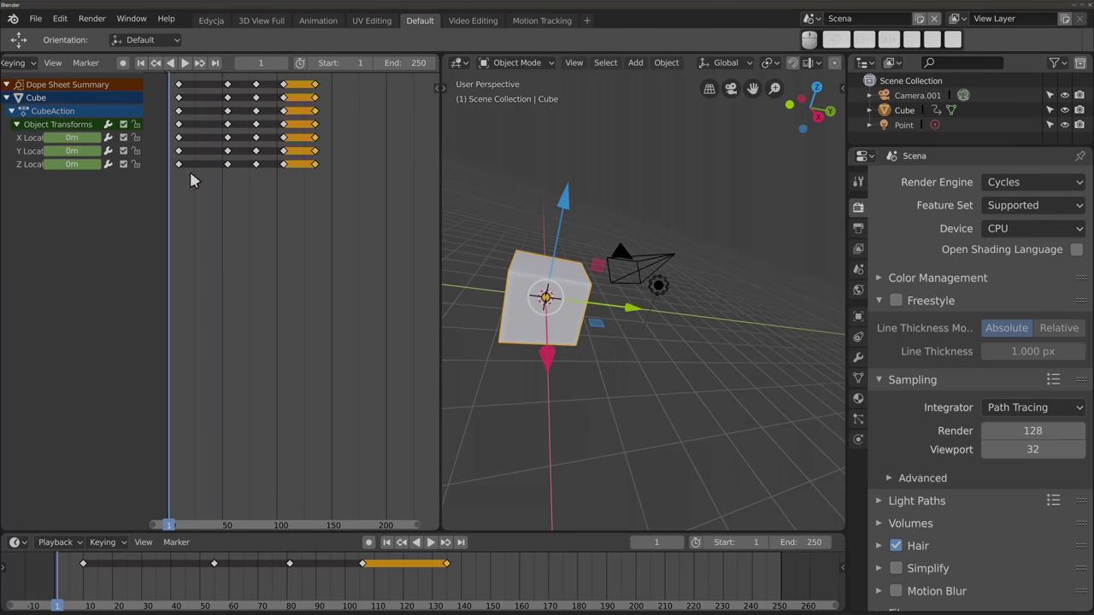
{"action": "scroll", "coordinate": [261, 213], "scroll_direction": "left", "scroll_amount": 2, "text": "ctrl"}
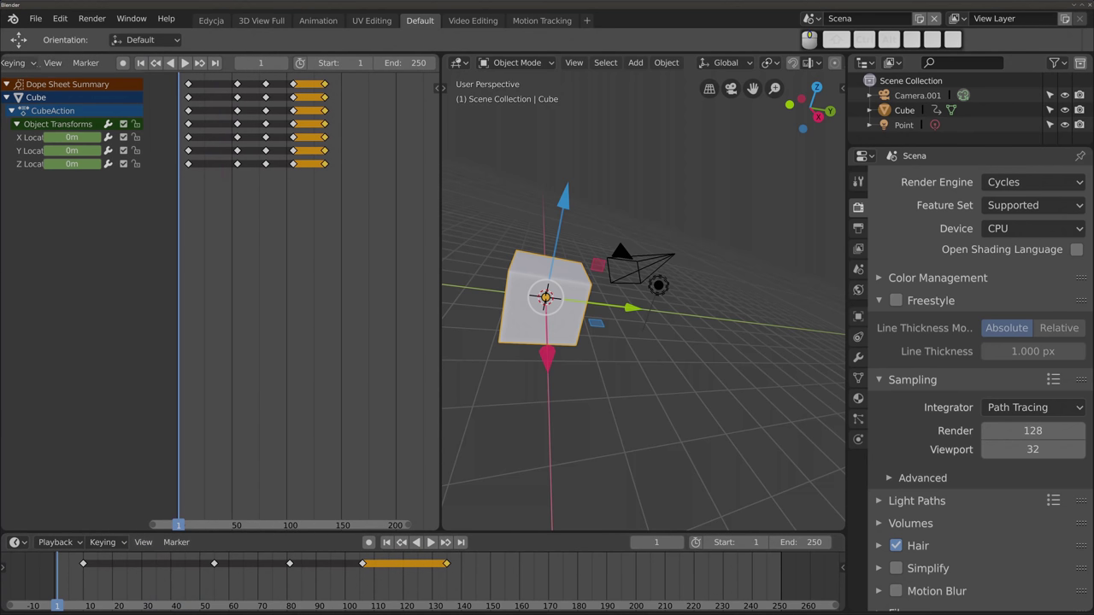
{"action": "scroll", "coordinate": [96, 67], "scroll_direction": "up", "scroll_amount": 3}
{"action": "left_click", "coordinate": [15, 62]}
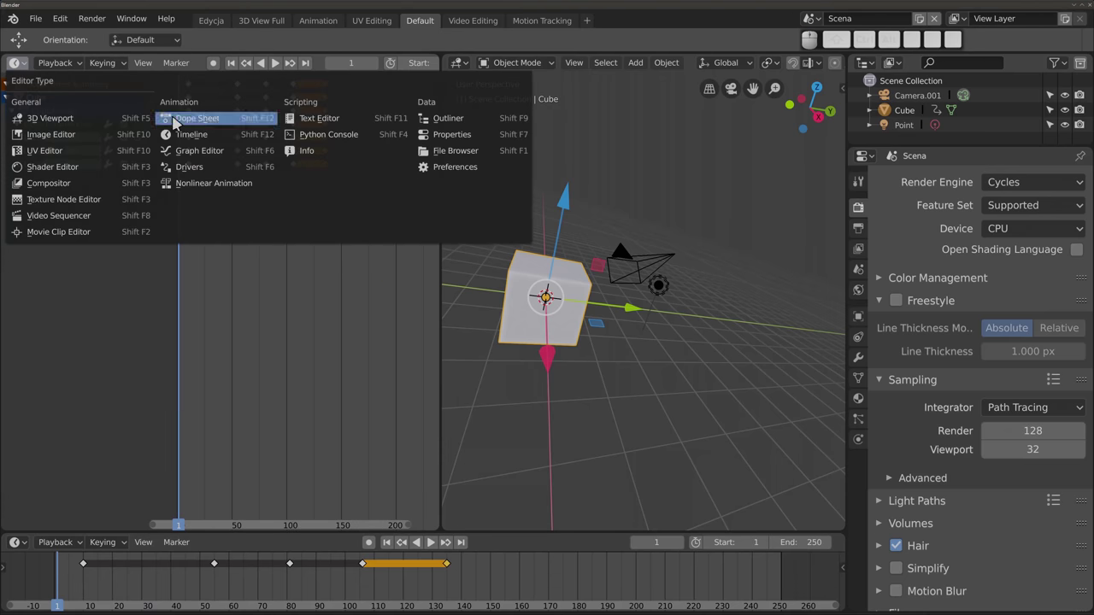
Step: In the Graph Editor, raise the keyframes to about 0.35 and lift the frame-80 key into a bump
{"action": "left_click", "coordinate": [211, 154]}
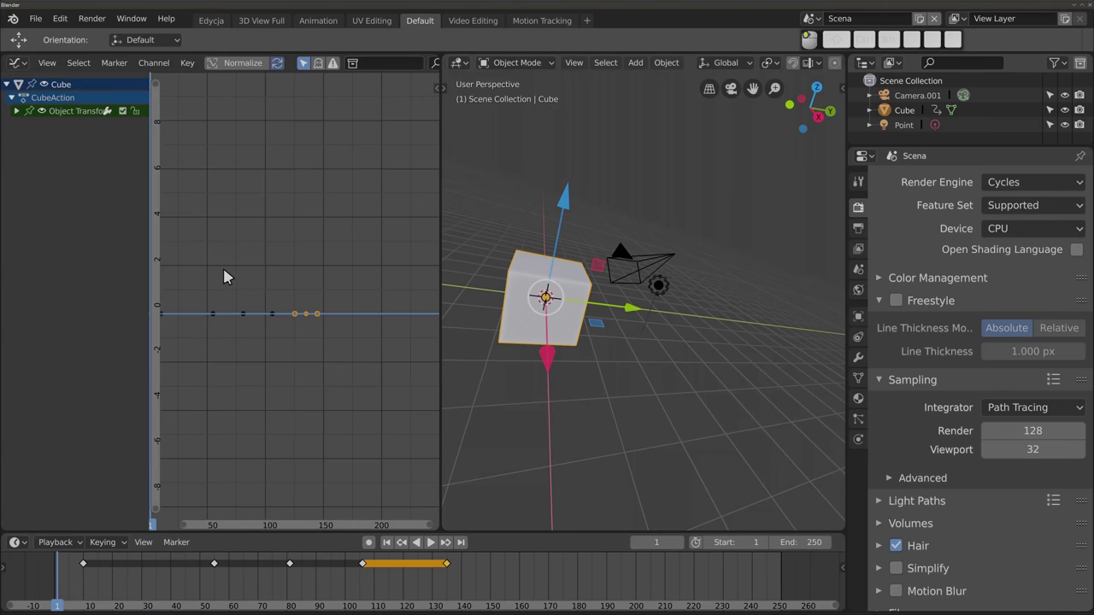
{"action": "mouse_move", "coordinate": [285, 348]}
{"action": "middle_mouse_down", "text": "ctrl"}
{"action": "mouse_move", "coordinate": [272, 282]}
{"action": "mouse_move", "coordinate": [300, 300]}
{"action": "middle_mouse_up", "text": "ctrl"}
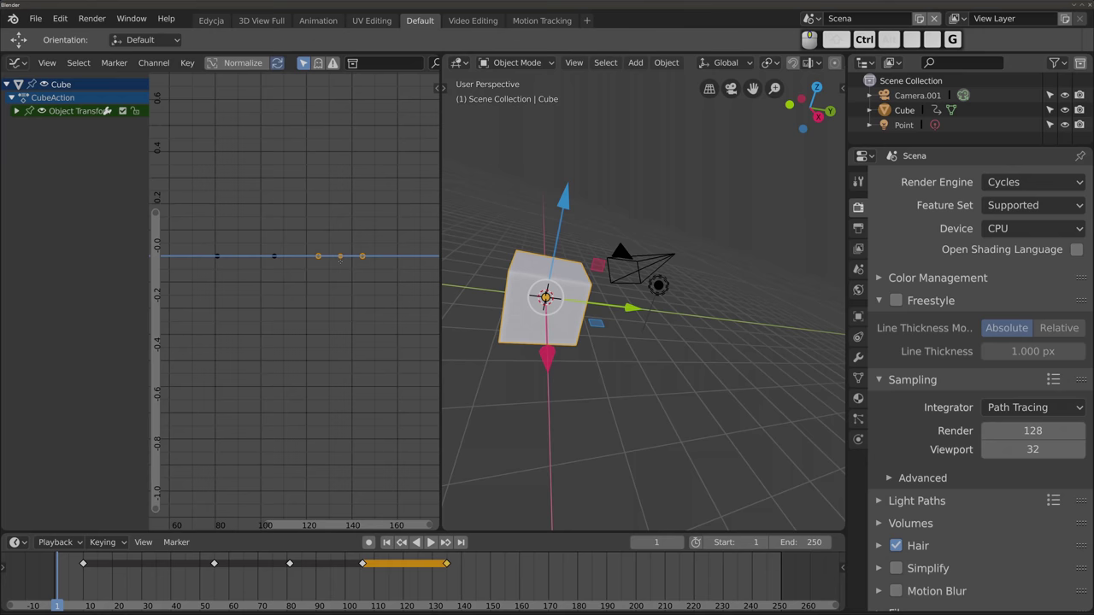
{"action": "key", "text": "g"}
{"action": "left_click", "coordinate": [259, 258]}
{"action": "left_click", "coordinate": [217, 255]}
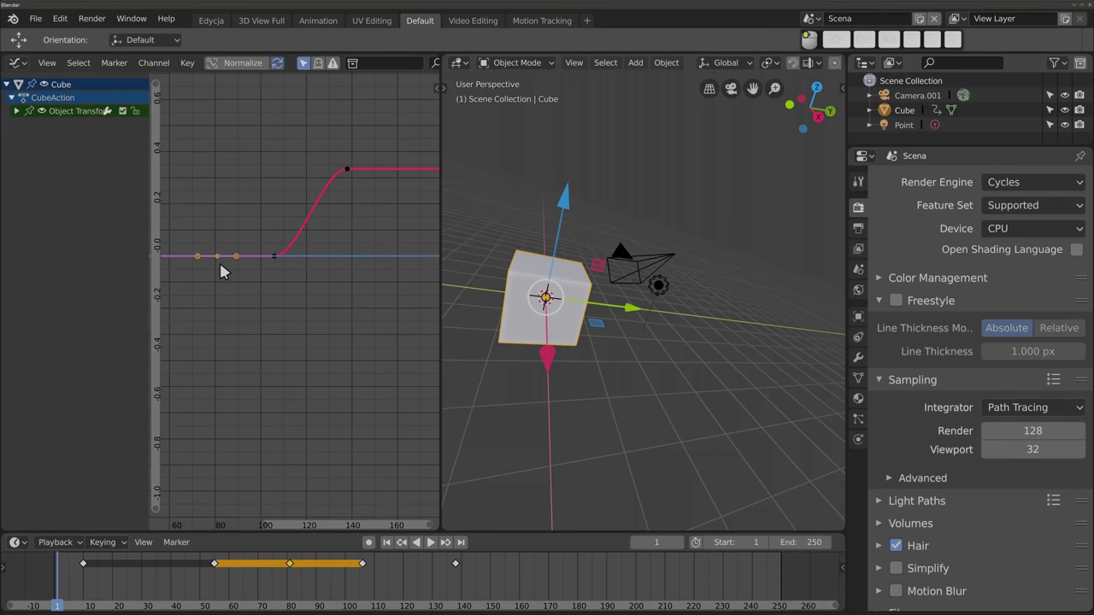
{"action": "key", "text": "g"}
{"action": "left_click", "coordinate": [217, 191]}
{"action": "middle_click_drag", "start_coordinate": [281, 238], "coordinate": [291, 315]}
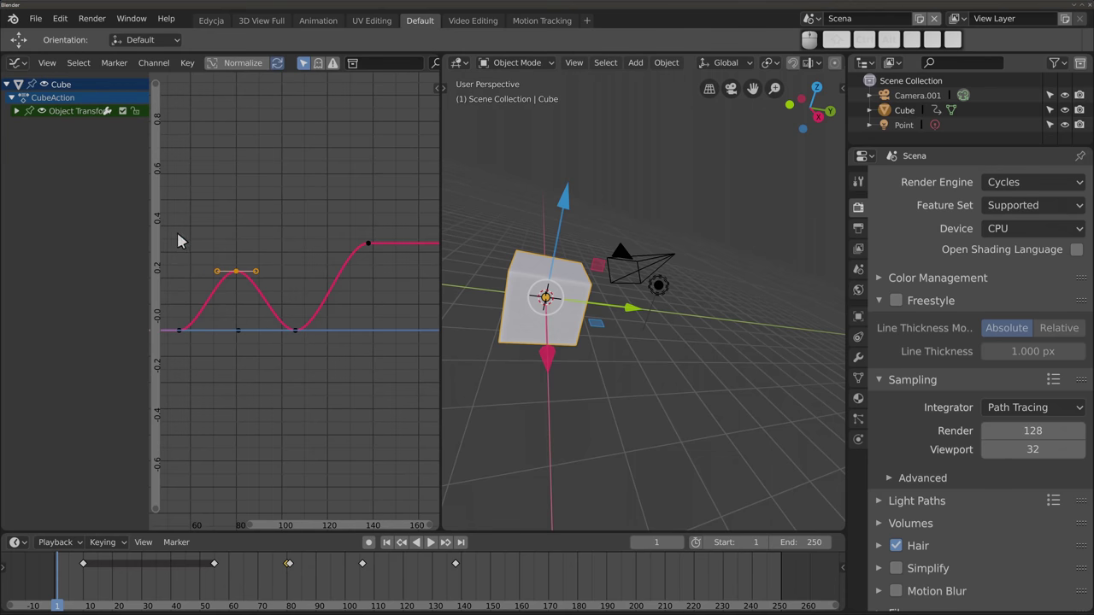
Step: Play the reshaped animation to check the motion, stopping at frame 98
{"action": "key", "text": "space"}
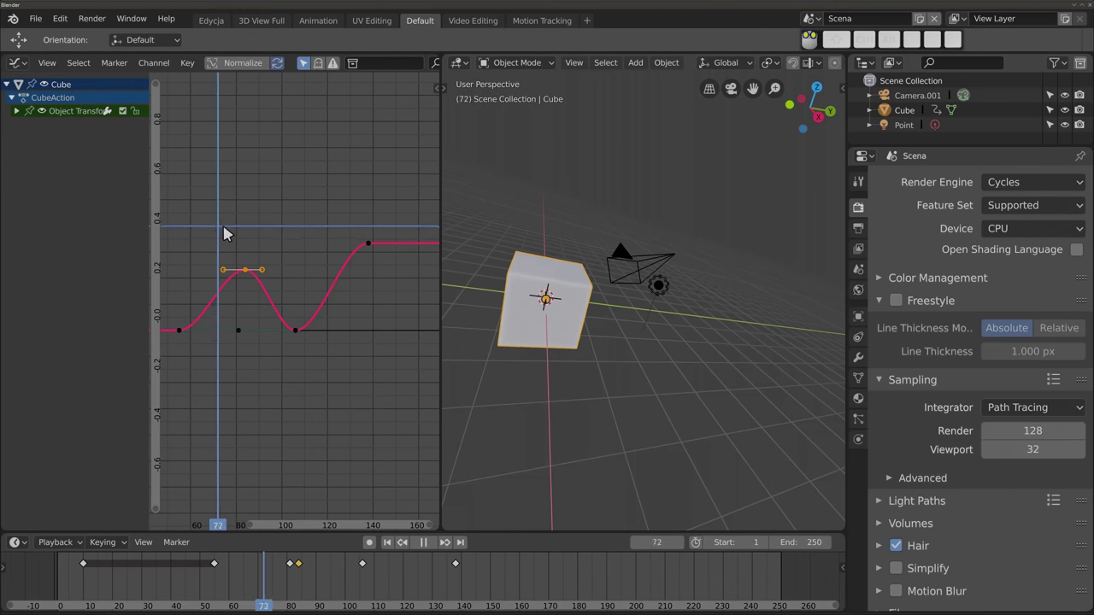
{"action": "key", "text": "space"}
{"action": "middle_click_drag", "start_coordinate": [564, 358], "coordinate": [635, 403]}
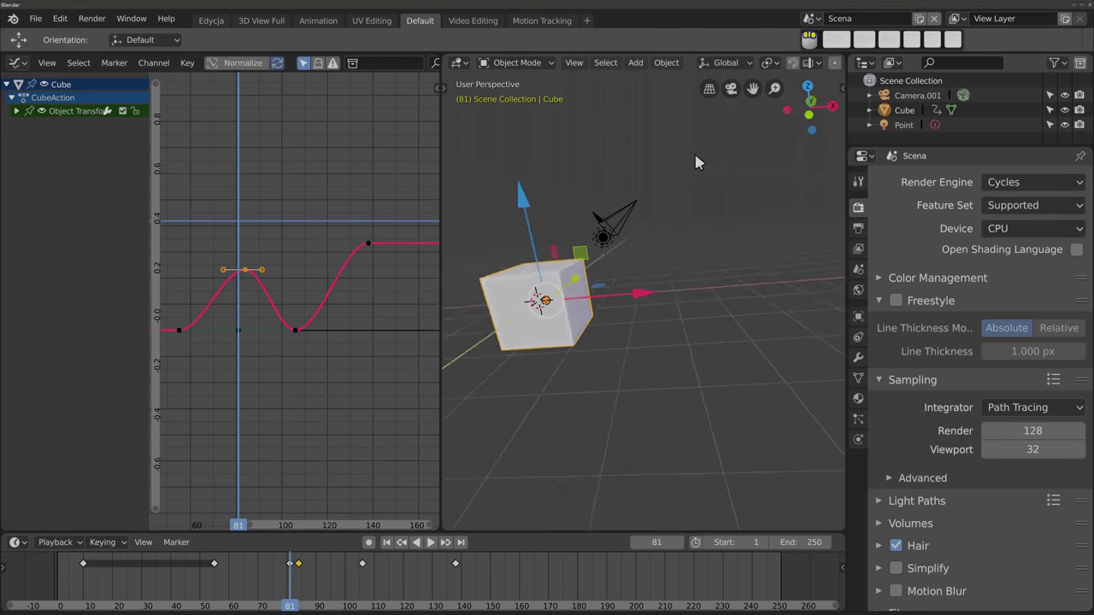
{"action": "middle_click_drag", "start_coordinate": [694, 152], "coordinate": [720, 190]}
{"action": "key", "text": "space"}
{"action": "mouse_move", "coordinate": [190, 201]}
{"action": "left_mouse_down"}
{"action": "mouse_move", "coordinate": [282, 193]}
{"action": "mouse_move", "coordinate": [254, 206]}
{"action": "mouse_move", "coordinate": [369, 181]}
{"action": "mouse_move", "coordinate": [271, 193]}
{"action": "mouse_move", "coordinate": [283, 227]}
{"action": "mouse_move", "coordinate": [268, 239]}
{"action": "mouse_move", "coordinate": [376, 229]}
{"action": "mouse_move", "coordinate": [176, 239]}
{"action": "mouse_move", "coordinate": [299, 234]}
{"action": "left_mouse_up"}
{"action": "key", "text": "space"}
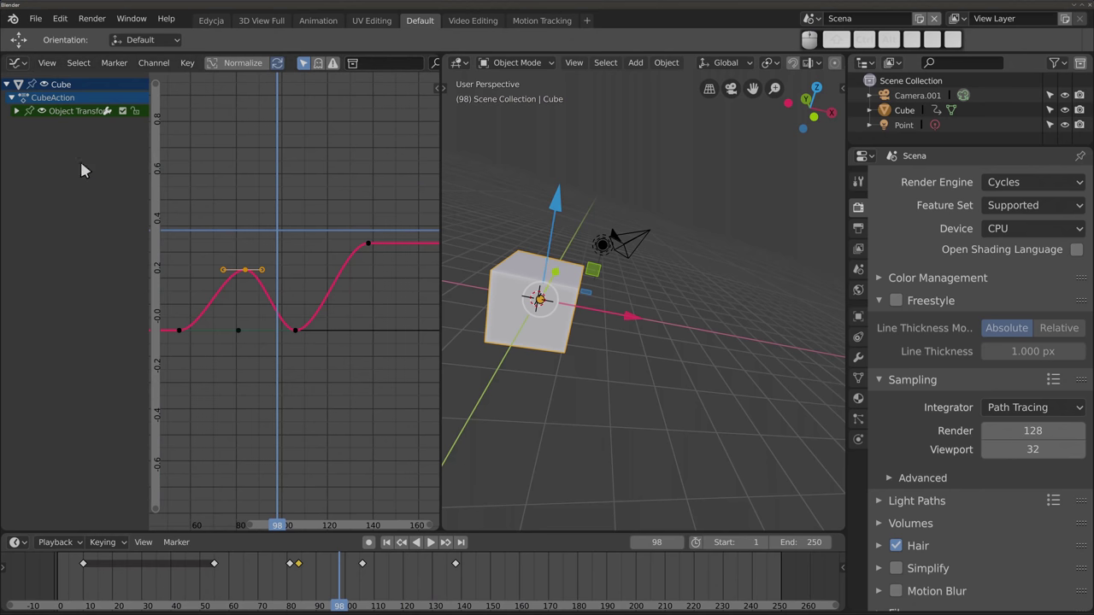
{"action": "left_click", "coordinate": [19, 64]}
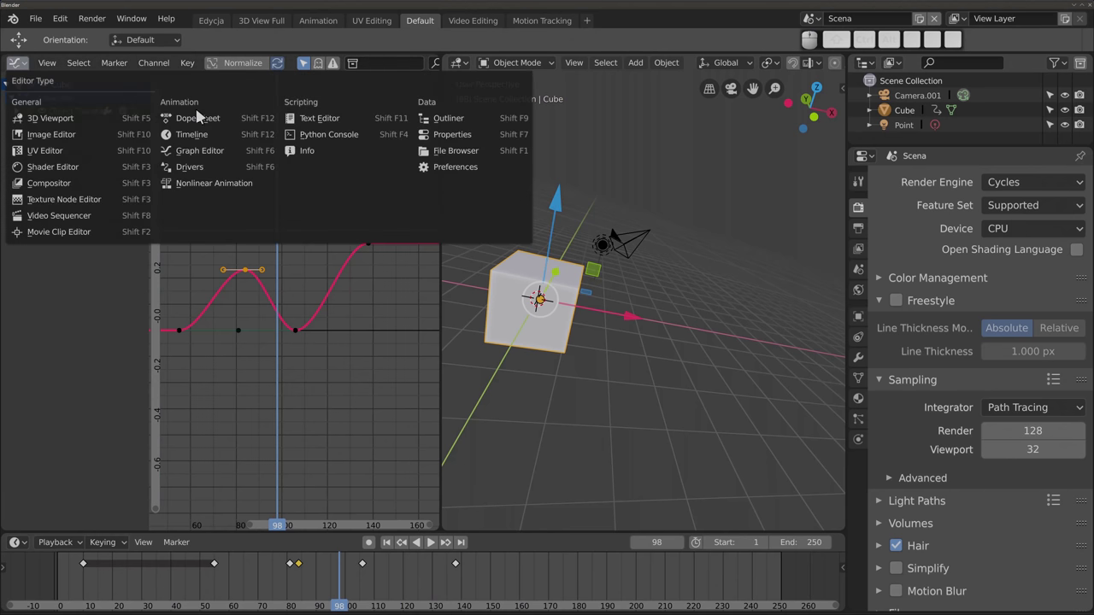
Step: Switch to the Drivers editor and add a driver to the cube's Rotation X with Ctrl+D
{"action": "left_click", "coordinate": [220, 168]}
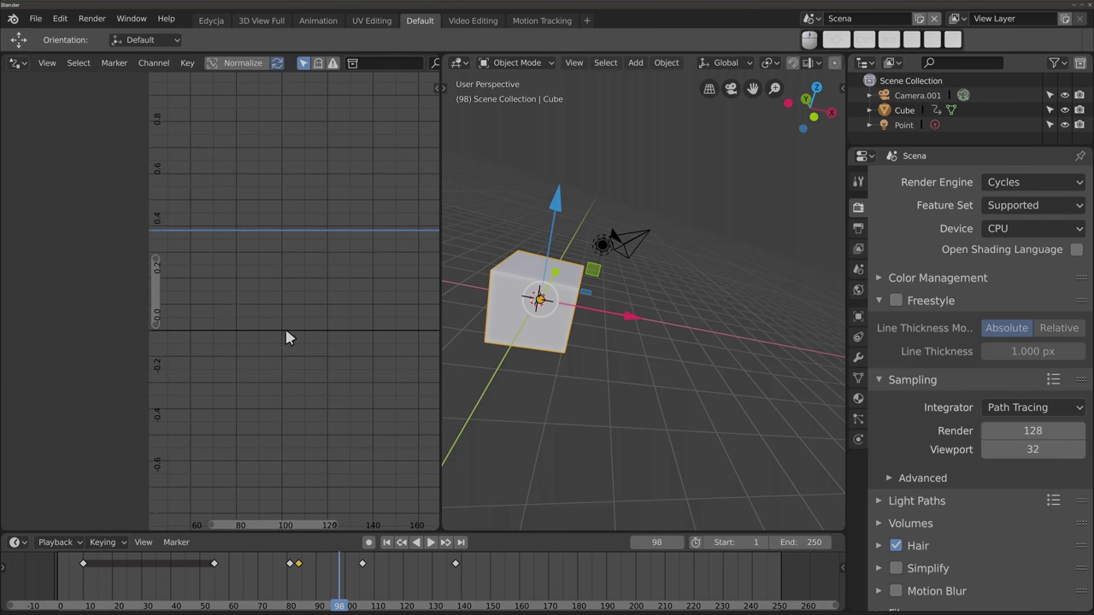
{"action": "middle_click_drag", "start_coordinate": [521, 306], "coordinate": [485, 289]}
{"action": "key", "text": "n"}
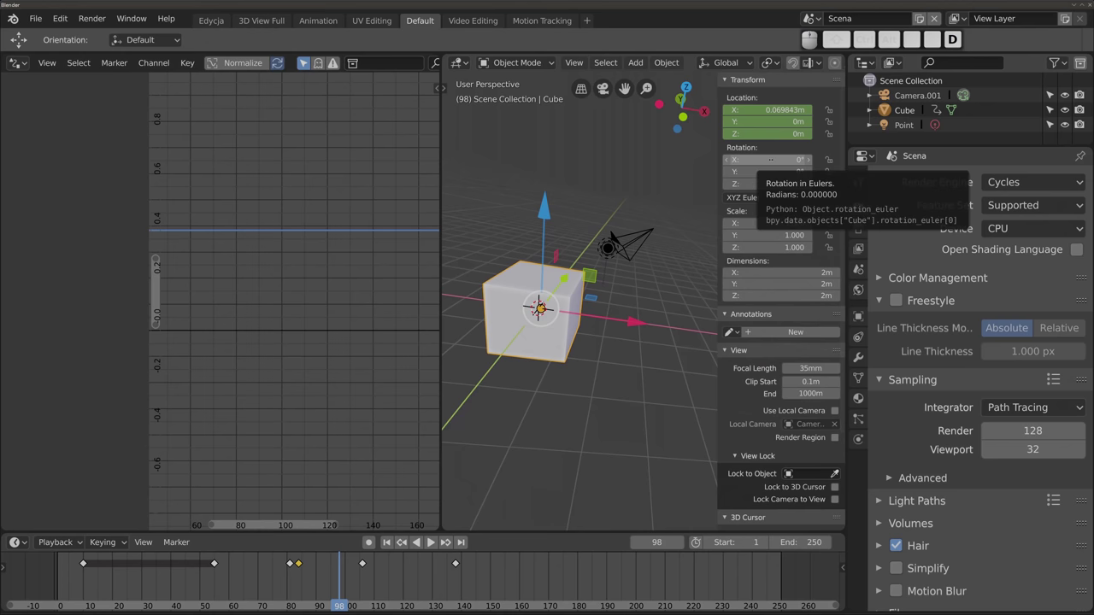
{"action": "key", "text": "ctrl+d"}
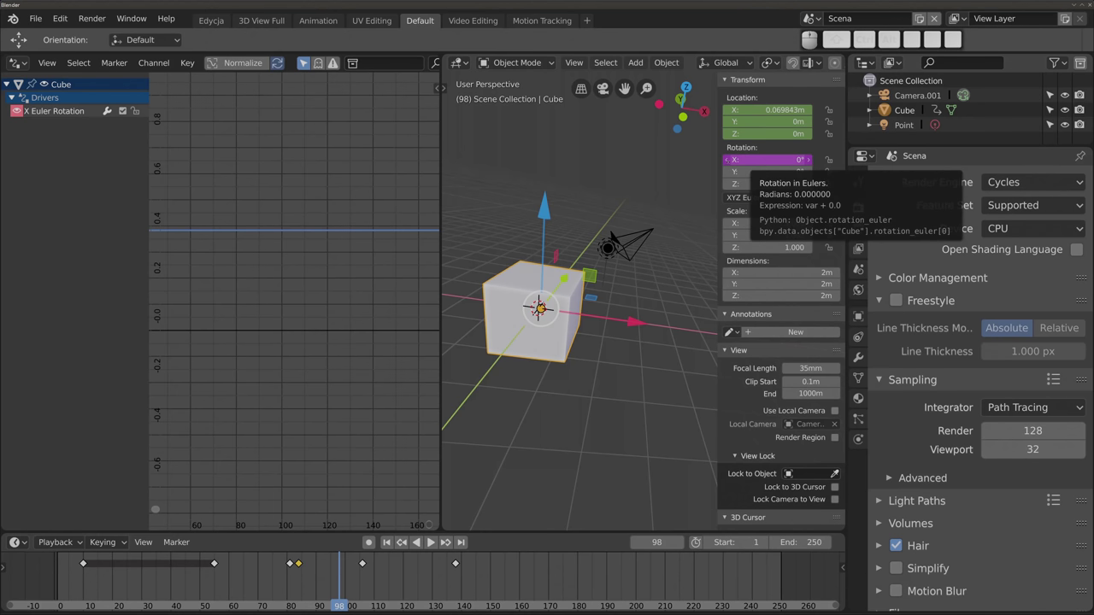
Step: Show the driver's settings in the Drivers sidebar, then maximize the 3D viewport with Ctrl+Space
{"action": "mouse_move", "coordinate": [293, 261]}
{"action": "middle_mouse_down", "text": "ctrl"}
{"action": "mouse_move", "coordinate": [261, 285]}
{"action": "mouse_move", "coordinate": [353, 254]}
{"action": "mouse_move", "coordinate": [379, 295]}
{"action": "middle_mouse_up", "text": "ctrl"}
{"action": "middle_click_drag", "start_coordinate": [214, 246], "coordinate": [228, 311]}
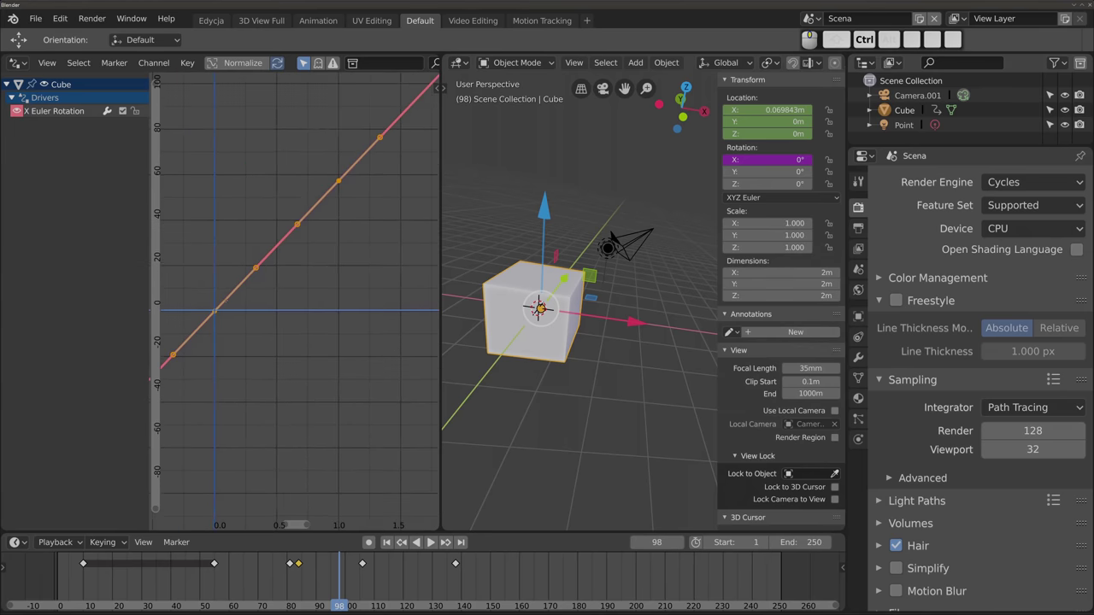
{"action": "left_click", "coordinate": [438, 87]}
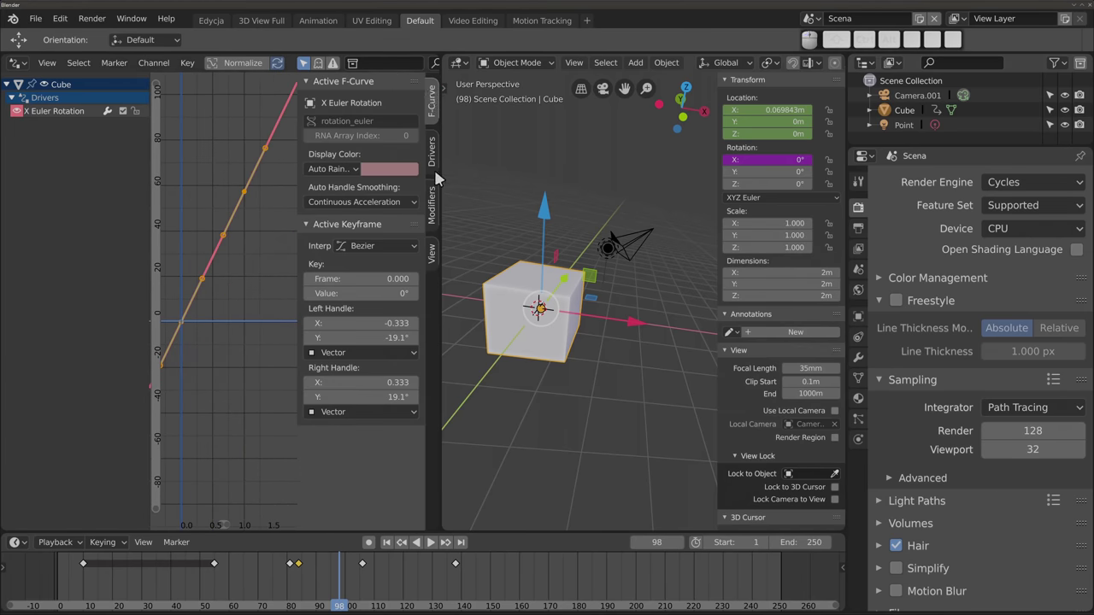
{"action": "left_click", "coordinate": [432, 153]}
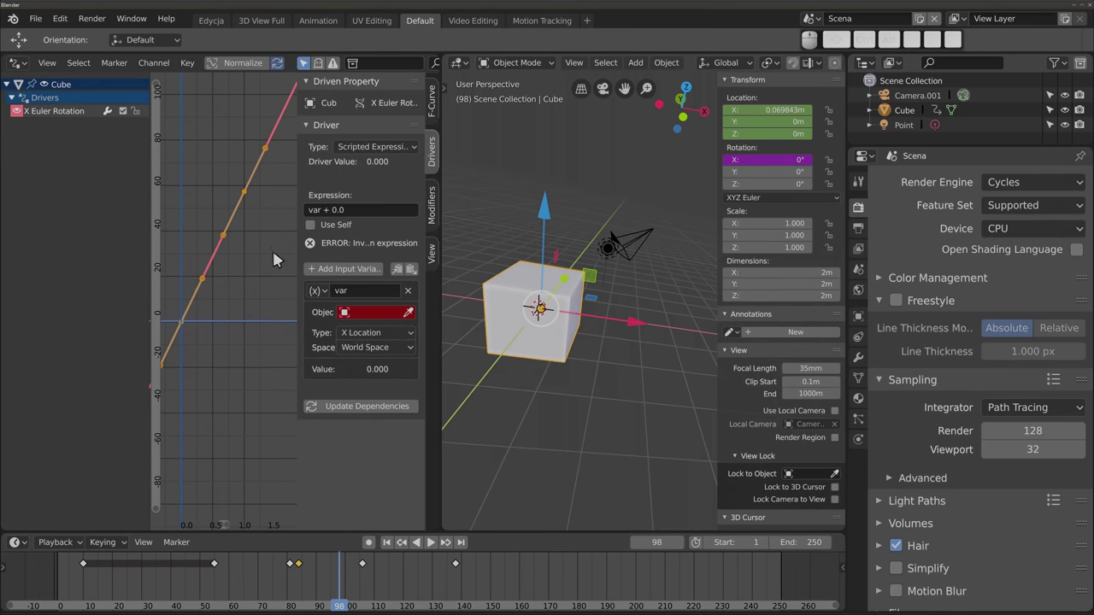
{"action": "mouse_move", "coordinate": [547, 345]}
{"action": "middle_mouse_down"}
{"action": "mouse_move", "coordinate": [560, 329]}
{"action": "mouse_move", "coordinate": [547, 338]}
{"action": "middle_mouse_up"}
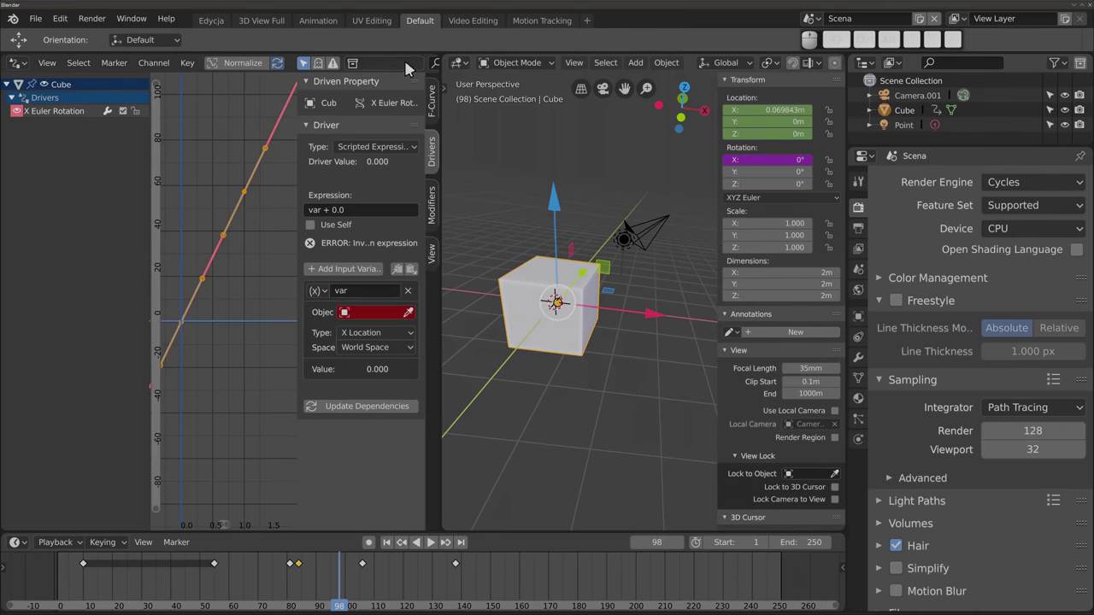
{"action": "key", "text": "ctrl+space"}
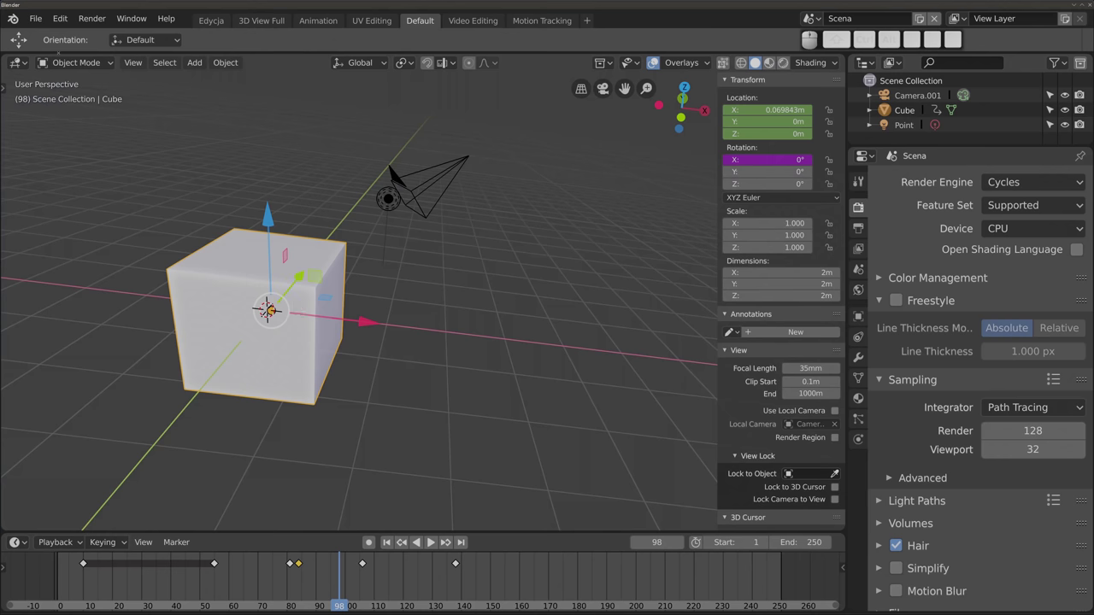
Step: Switch to Nonlinear Animation and push CubeAction down into a strip, viewing frames -100 to 450
{"action": "left_click", "coordinate": [17, 63]}
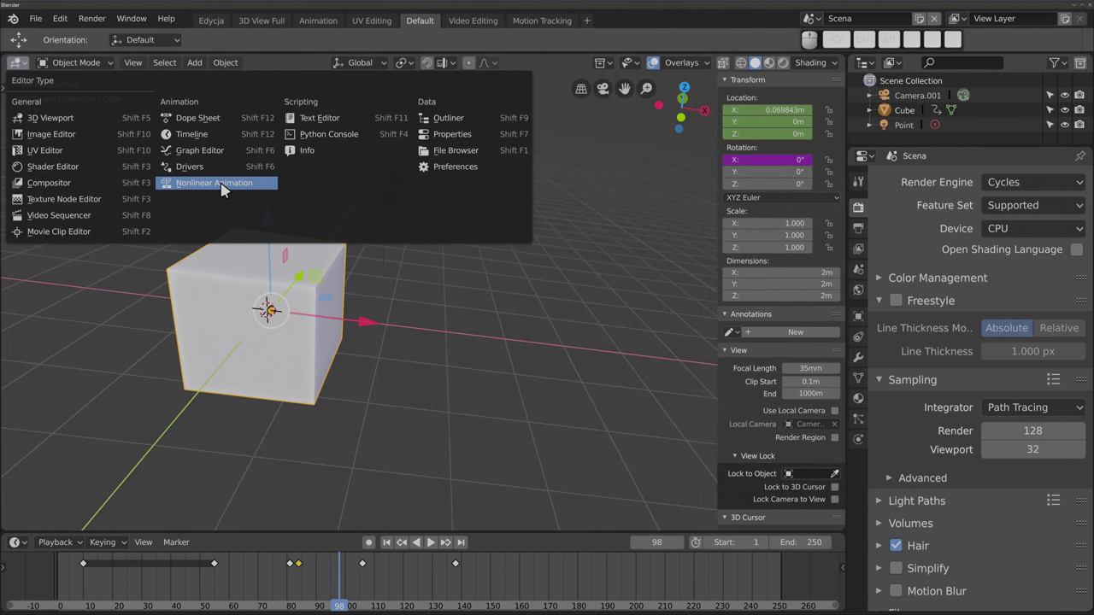
{"action": "left_click", "coordinate": [222, 189]}
{"action": "middle_click_drag", "start_coordinate": [231, 173], "coordinate": [237, 173]}
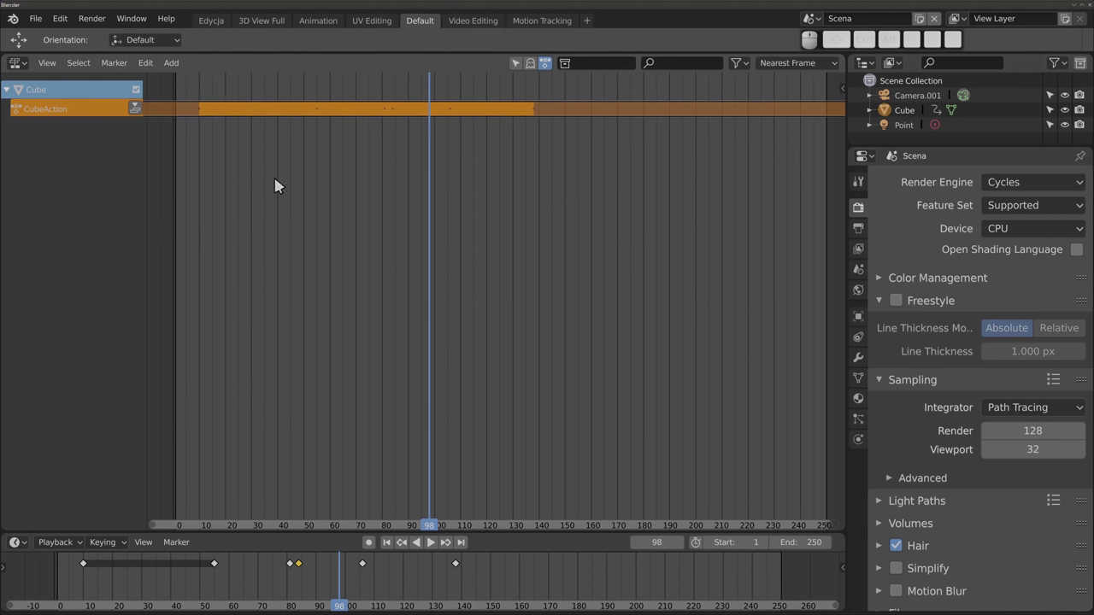
{"action": "left_click", "coordinate": [134, 109]}
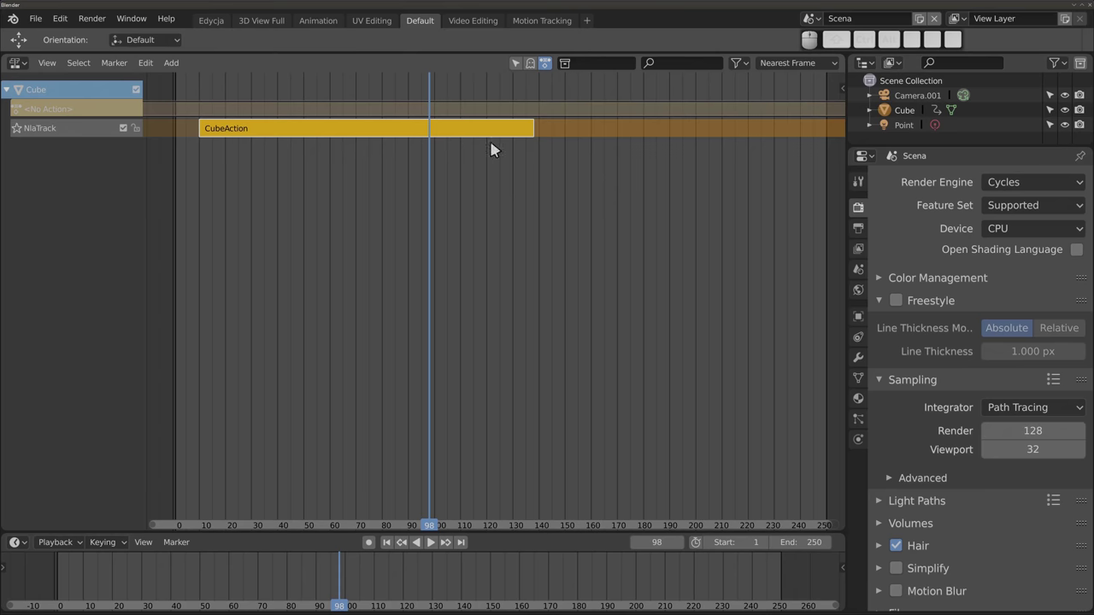
{"action": "middle_click_drag", "start_coordinate": [316, 219], "coordinate": [321, 276]}
{"action": "mouse_move", "coordinate": [430, 124]}
{"action": "middle_mouse_down", "text": "ctrl"}
{"action": "mouse_move", "coordinate": [379, 242]}
{"action": "mouse_move", "coordinate": [322, 123]}
{"action": "middle_mouse_up", "text": "ctrl"}
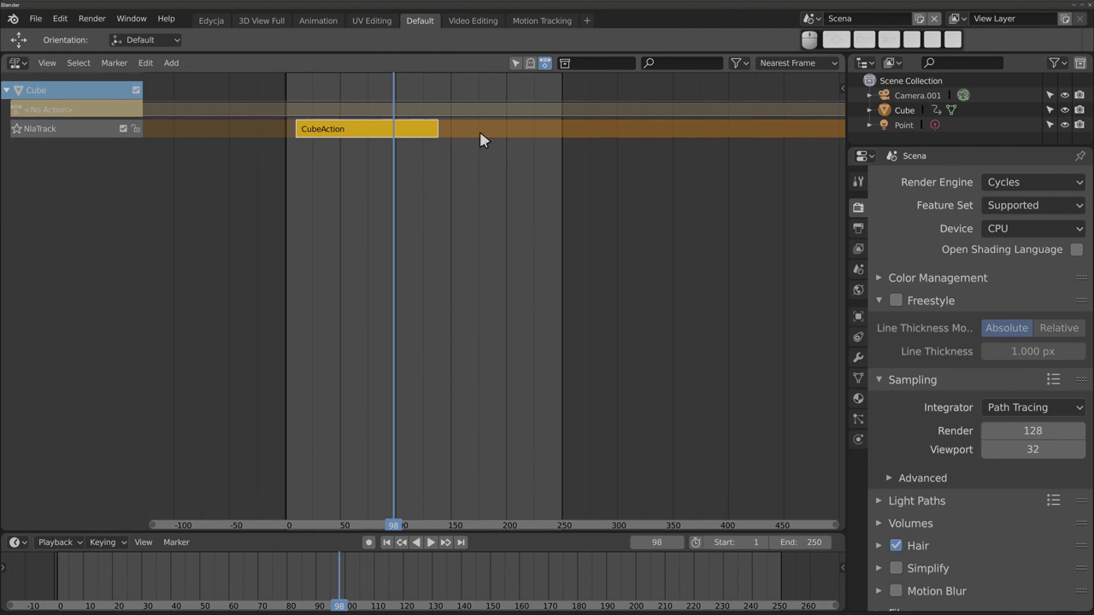
{"action": "left_click", "coordinate": [17, 64]}
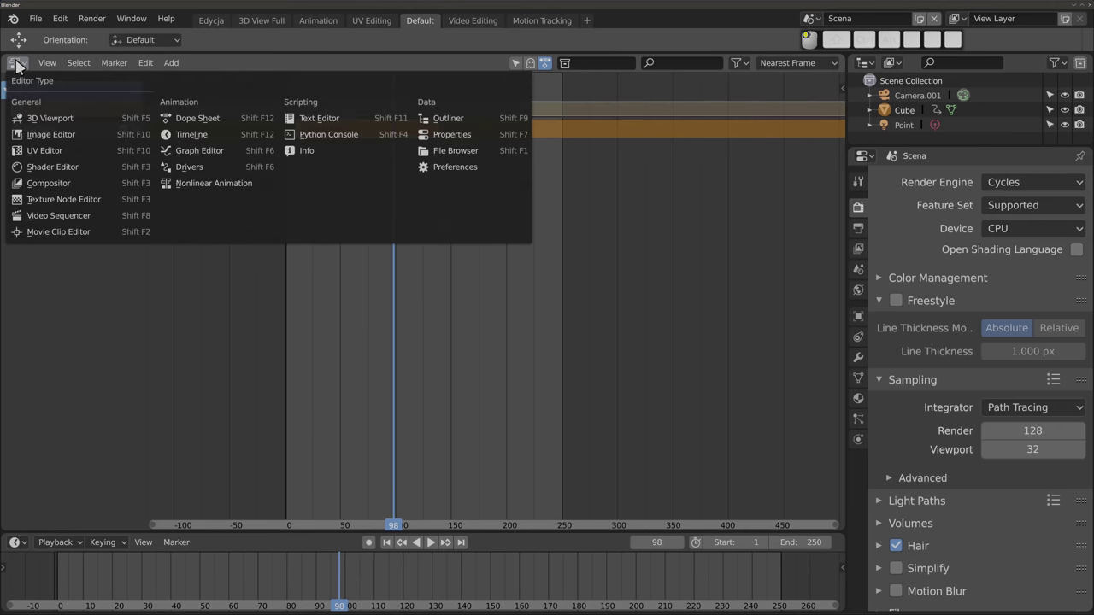
Step: Switch to a Text Editor with its widened sidebar showing Font Size 12 and Tab Width 4
{"action": "left_click", "coordinate": [351, 123]}
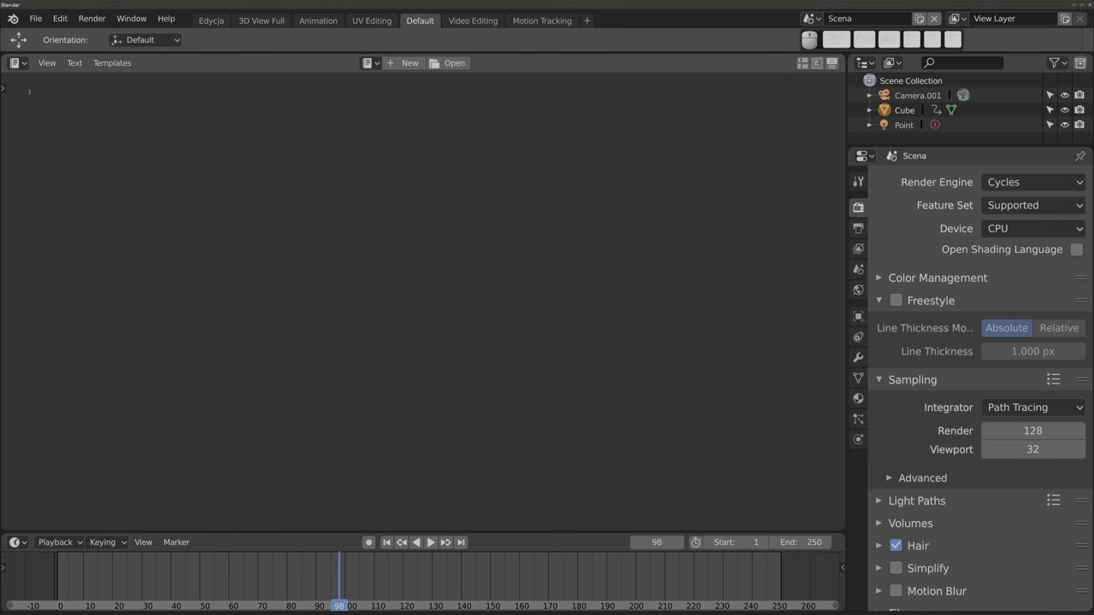
{"action": "key", "text": "ctrl+t"}
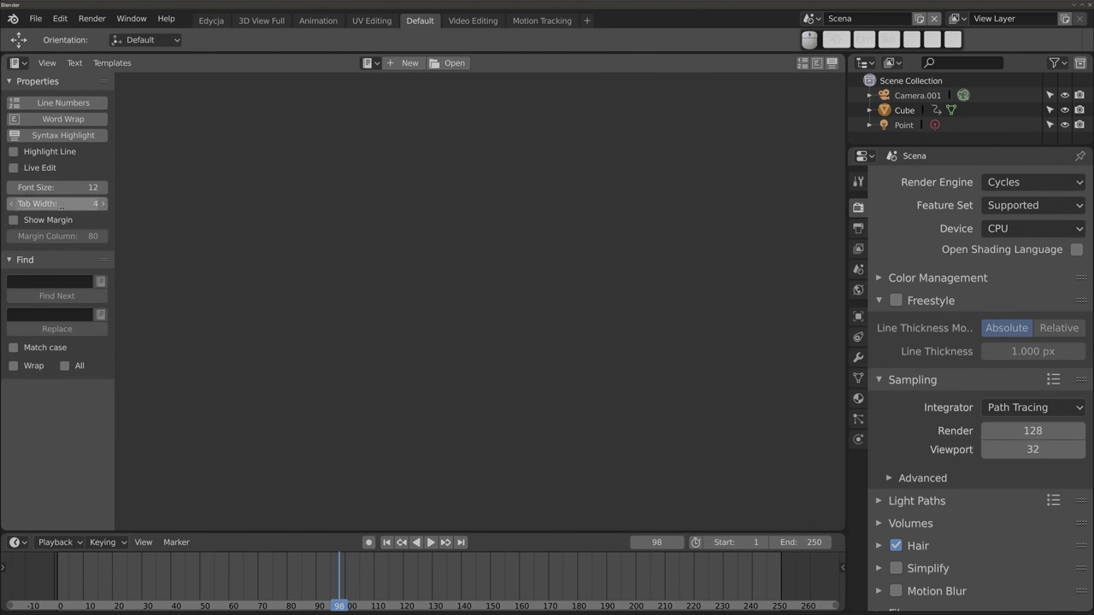
{"action": "left_click_drag", "start_coordinate": [111, 196], "coordinate": [150, 196]}
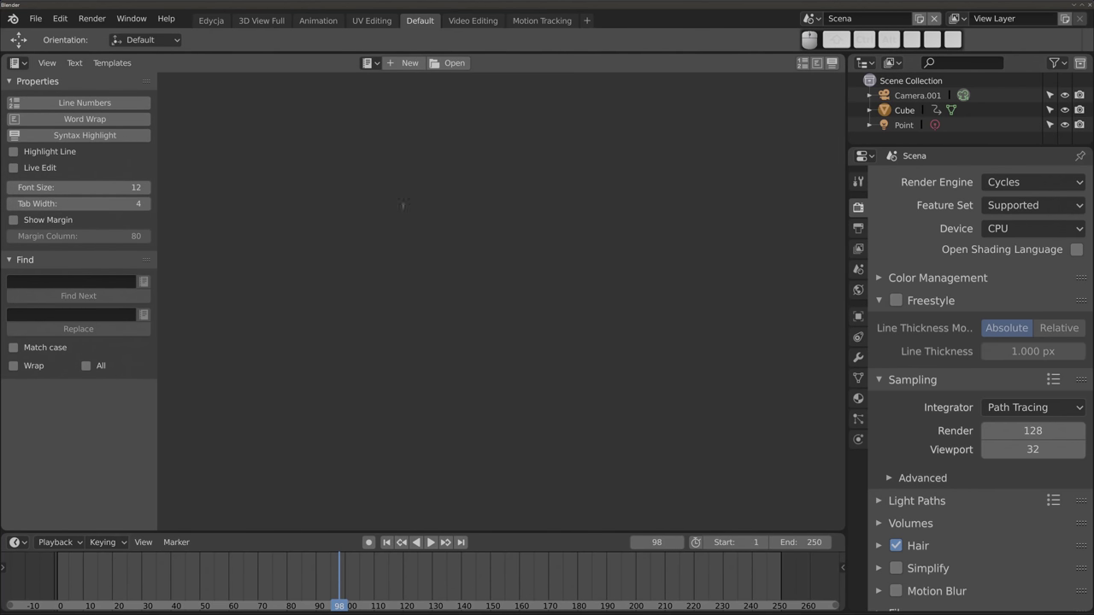
{"action": "right_click", "coordinate": [426, 22]}
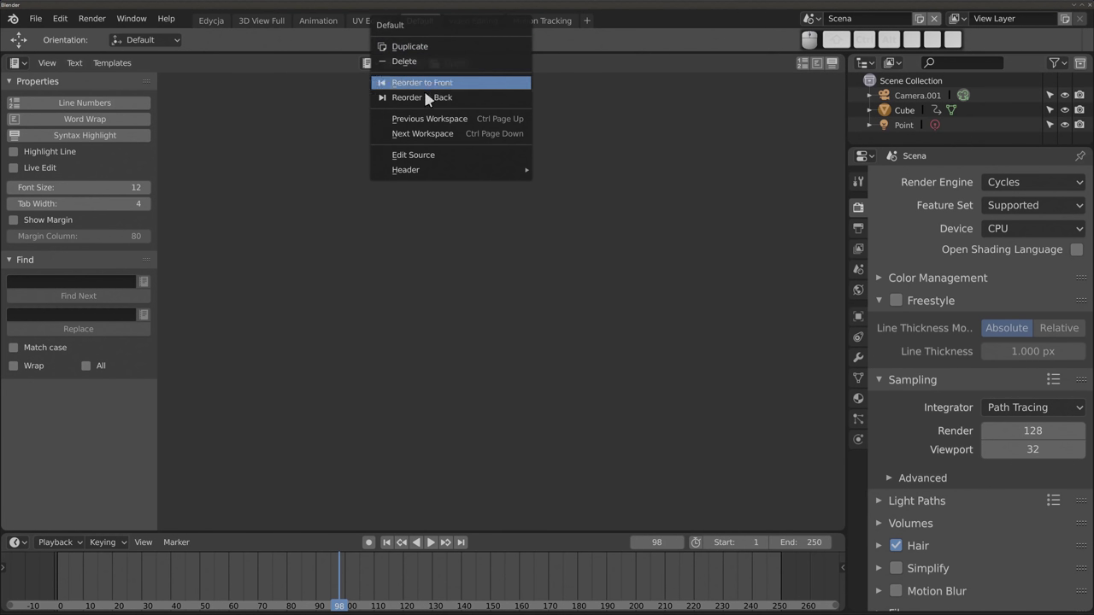
Step: Open the space_topbar.py source behind the workspace tabs and select the TOPBAR_MT_workspace_menu line
{"action": "left_click", "coordinate": [446, 157]}
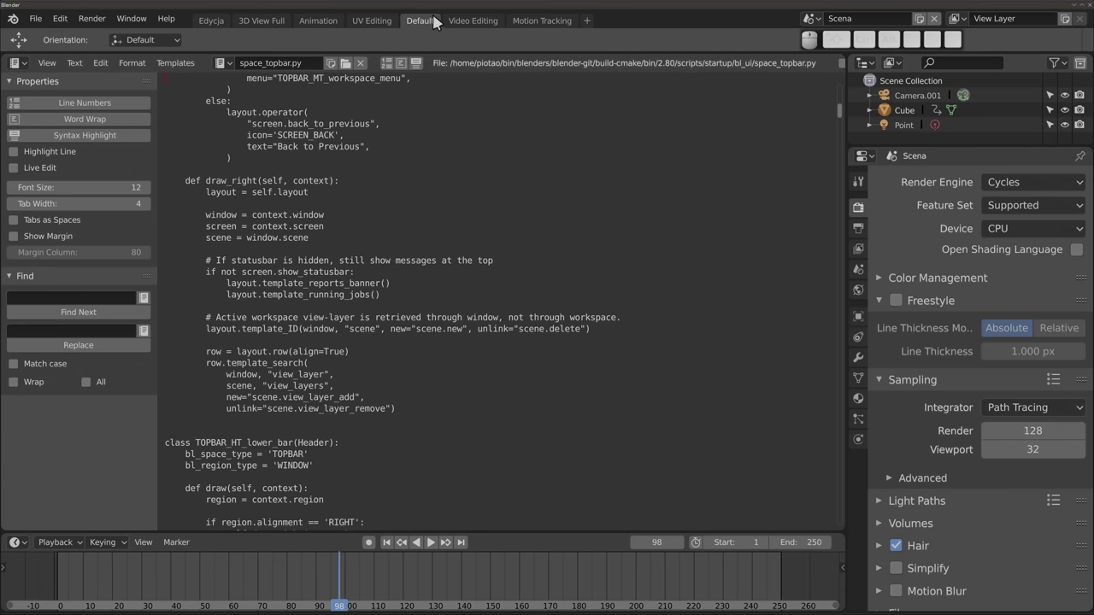
{"action": "scroll", "coordinate": [356, 242], "scroll_direction": "up", "scroll_amount": 1}
{"action": "scroll", "coordinate": [361, 134], "scroll_direction": "up", "scroll_amount": 3}
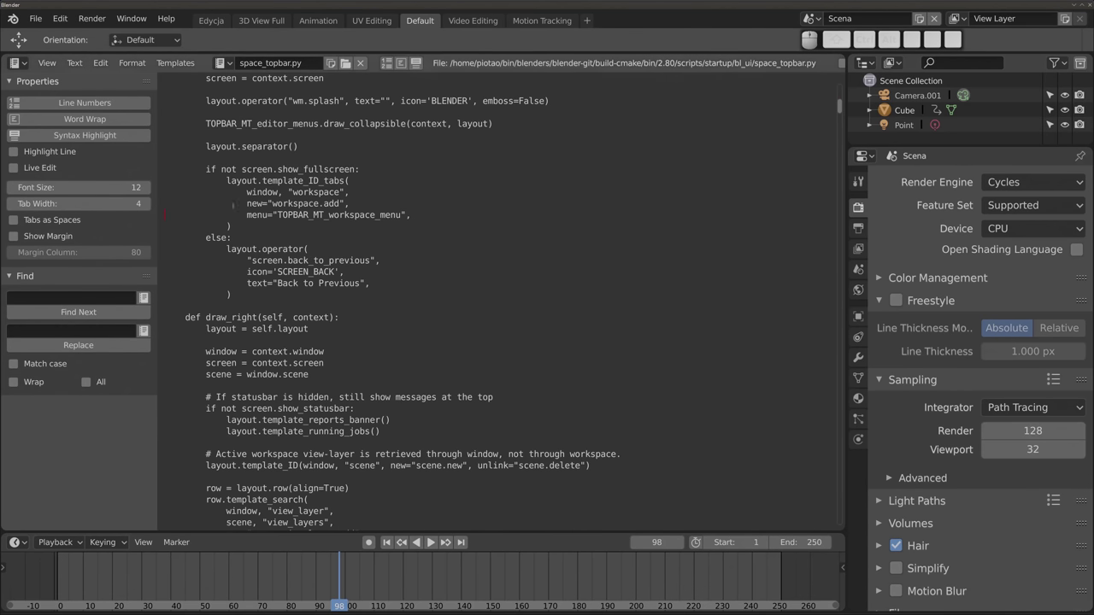
{"action": "left_click_drag", "start_coordinate": [165, 215], "coordinate": [420, 217]}
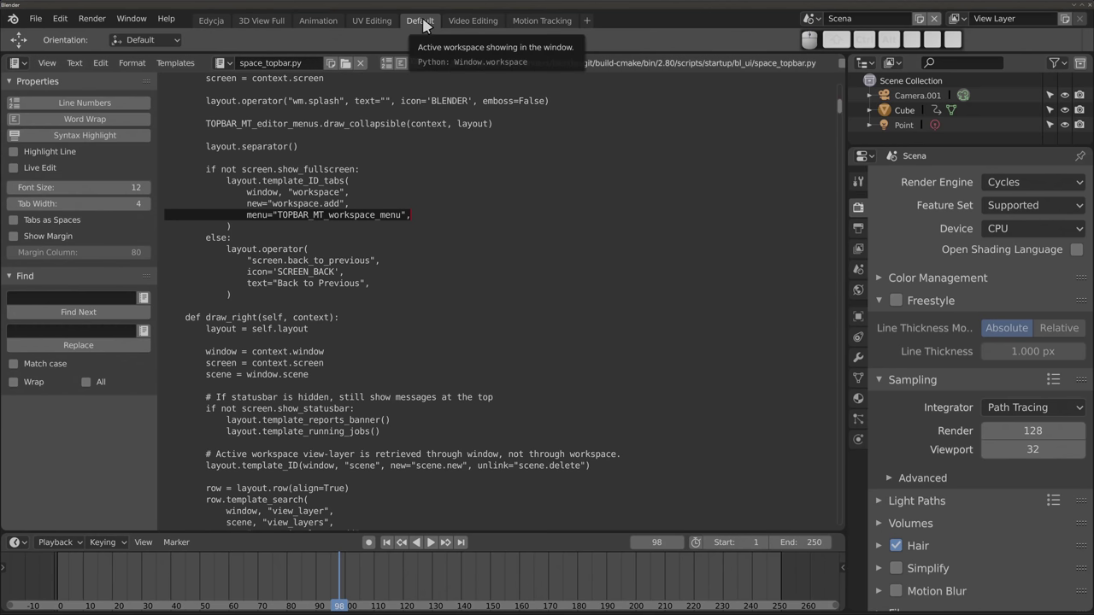
Step: Enable Line Numbers and Syntax Highlight, leaving word wrap off
{"action": "left_click", "coordinate": [84, 103]}
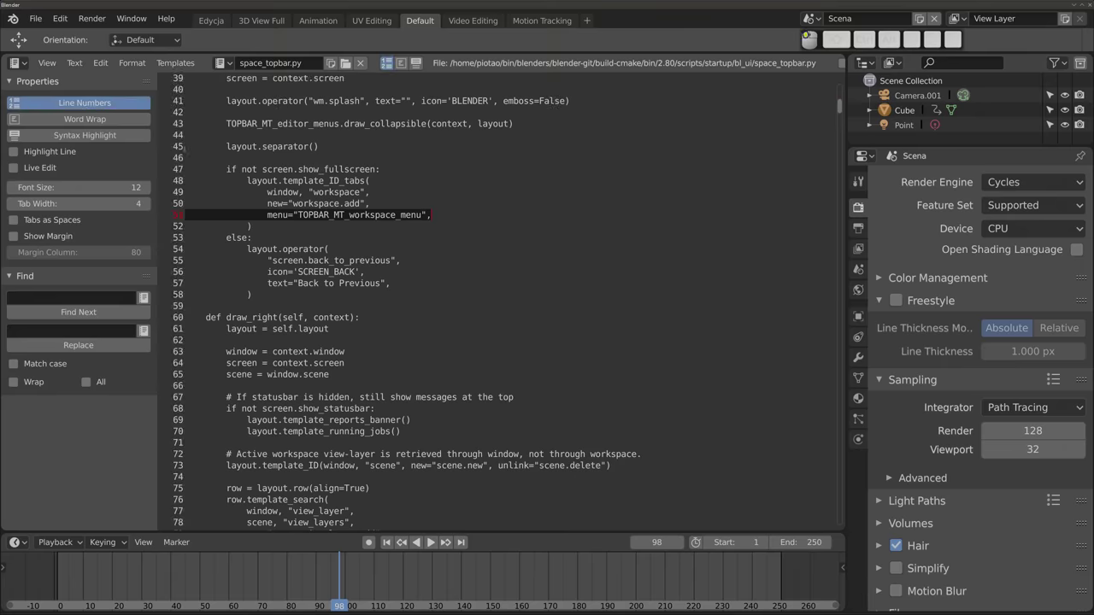
{"action": "left_click", "coordinate": [84, 119]}
{"action": "left_click", "coordinate": [84, 118]}
{"action": "left_click", "coordinate": [84, 135]}
{"action": "scroll", "coordinate": [364, 317], "scroll_direction": "down", "scroll_amount": 5}
{"action": "scroll", "coordinate": [363, 317], "scroll_direction": "up", "scroll_amount": 3}
{"action": "scroll", "coordinate": [363, 317], "scroll_direction": "up", "scroll_amount": 2}
Step: Set the code font size back to 12, move the cursor to line 50, and open the editor type list
{"action": "mouse_move", "coordinate": [90, 186]}
{"action": "left_mouse_down"}
{"action": "mouse_move", "coordinate": [145, 187]}
{"action": "mouse_move", "coordinate": [91, 187]}
{"action": "left_mouse_up"}
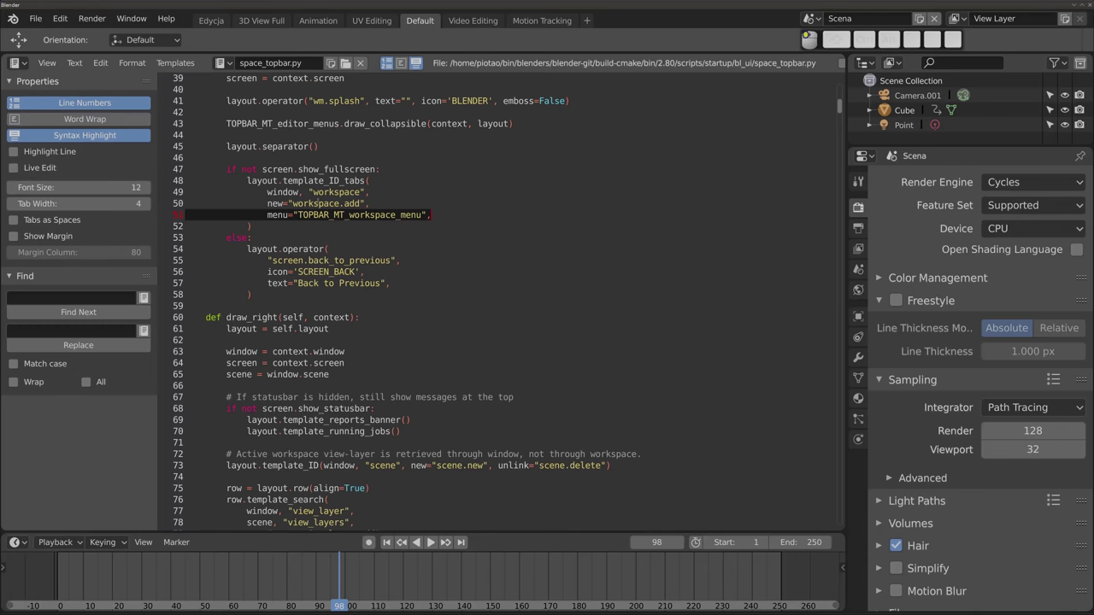
{"action": "scroll", "coordinate": [357, 334], "scroll_direction": "up", "scroll_amount": 6}
{"action": "scroll", "coordinate": [357, 334], "scroll_direction": "up", "scroll_amount": 3}
{"action": "scroll", "coordinate": [358, 334], "scroll_direction": "down", "scroll_amount": 3}
{"action": "scroll", "coordinate": [357, 334], "scroll_direction": "down", "scroll_amount": 3}
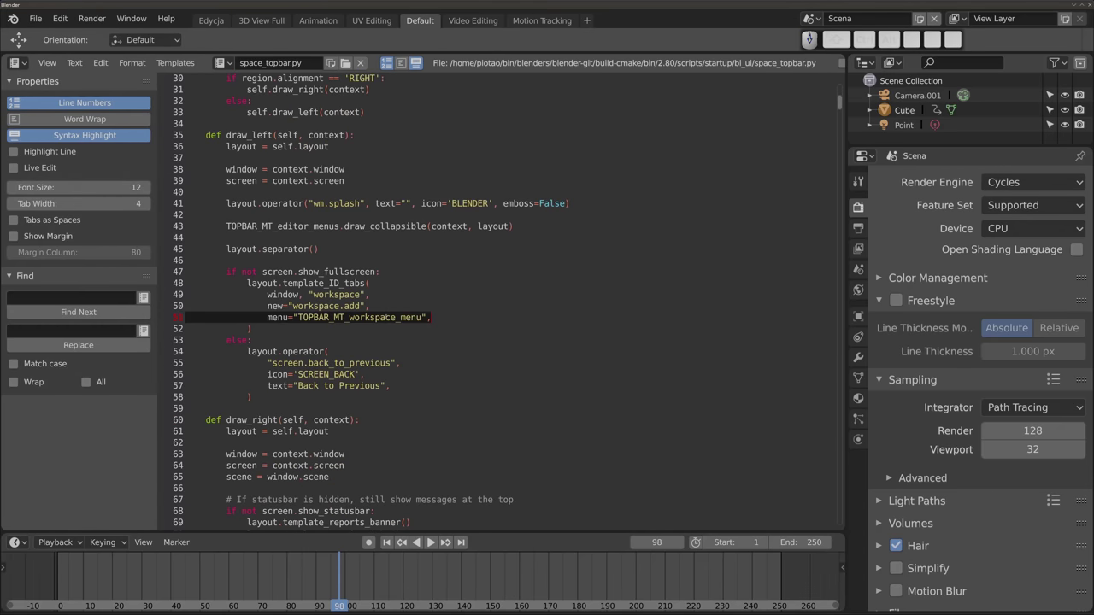
{"action": "key", "text": "Up"}
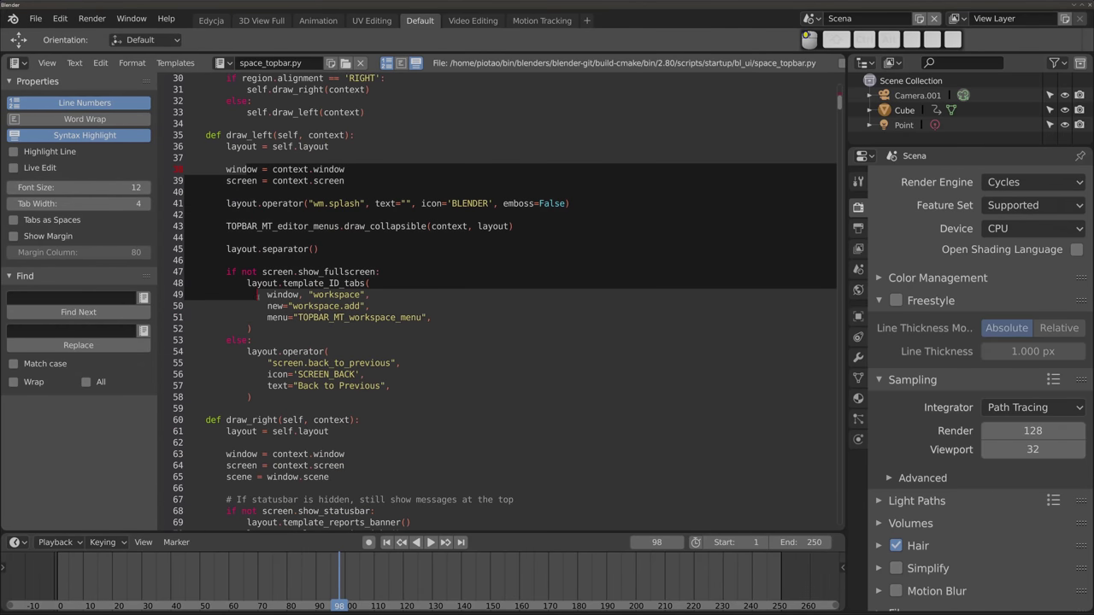
{"action": "scroll", "coordinate": [357, 334], "scroll_direction": "down", "scroll_amount": 3}
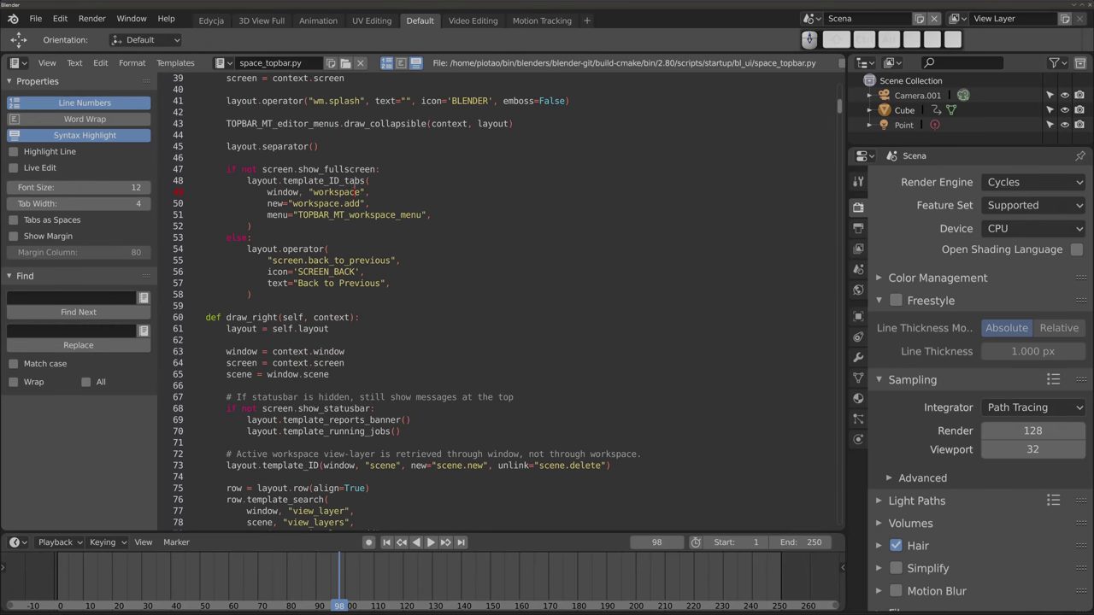
{"action": "left_click", "coordinate": [16, 64]}
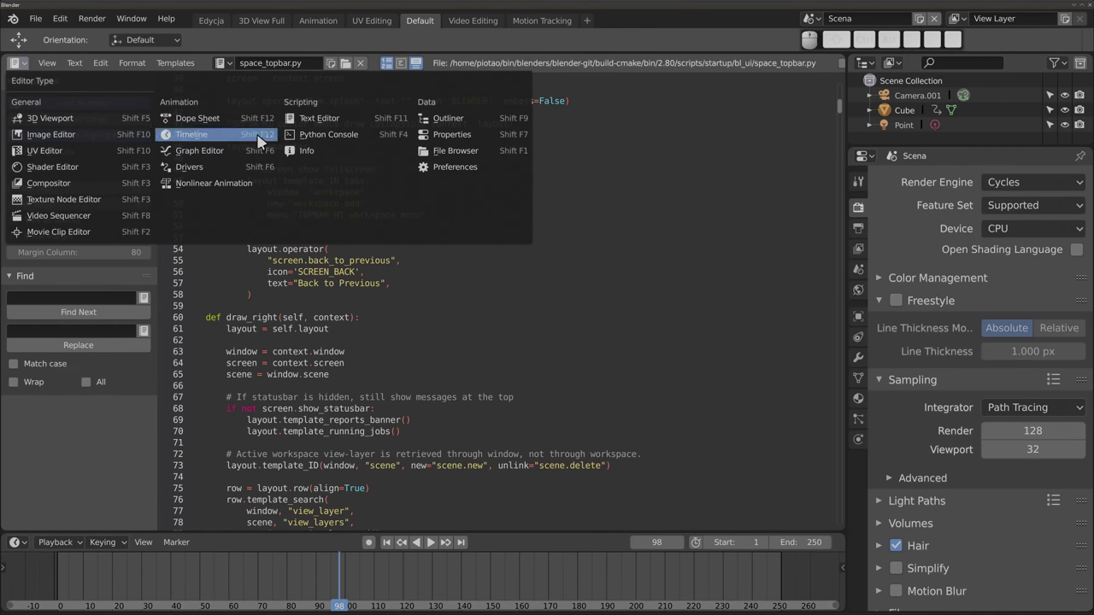
Step: Switch the area to a Python Console, zoom the text, and evaluate 2+2 to get 4
{"action": "left_click", "coordinate": [355, 139]}
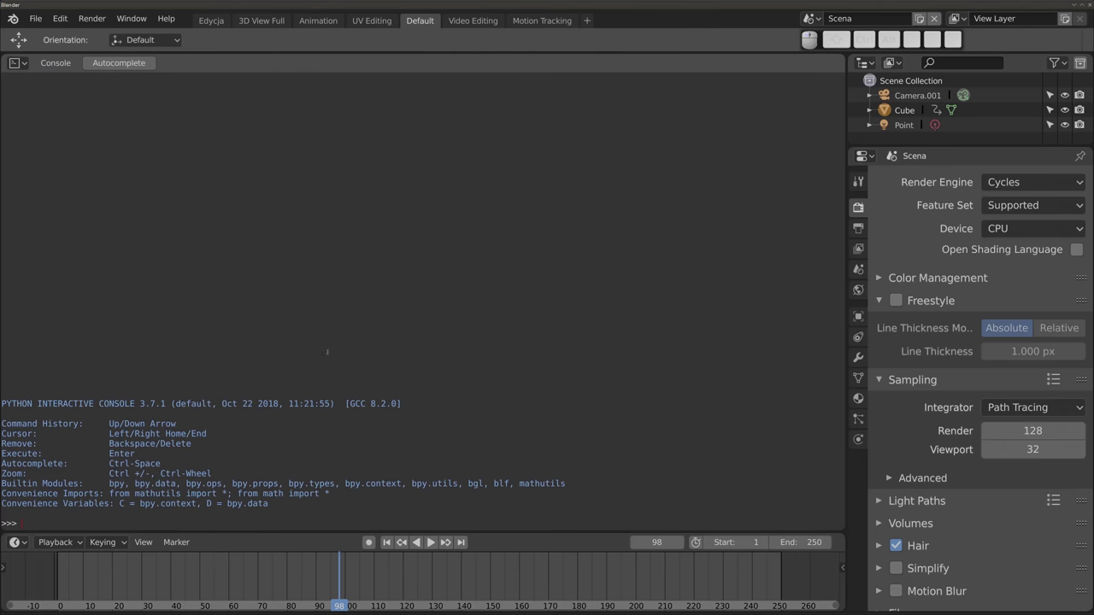
{"action": "scroll", "coordinate": [249, 443], "scroll_direction": "up", "scroll_amount": 2, "text": "ctrl"}
{"action": "scroll", "coordinate": [273, 427], "scroll_direction": "up", "scroll_amount": 1, "text": "ctrl"}
{"action": "scroll", "coordinate": [298, 406], "scroll_direction": "up", "scroll_amount": 1, "text": "ctrl"}
{"action": "scroll", "coordinate": [298, 405], "scroll_direction": "down", "scroll_amount": 1, "text": "ctrl"}
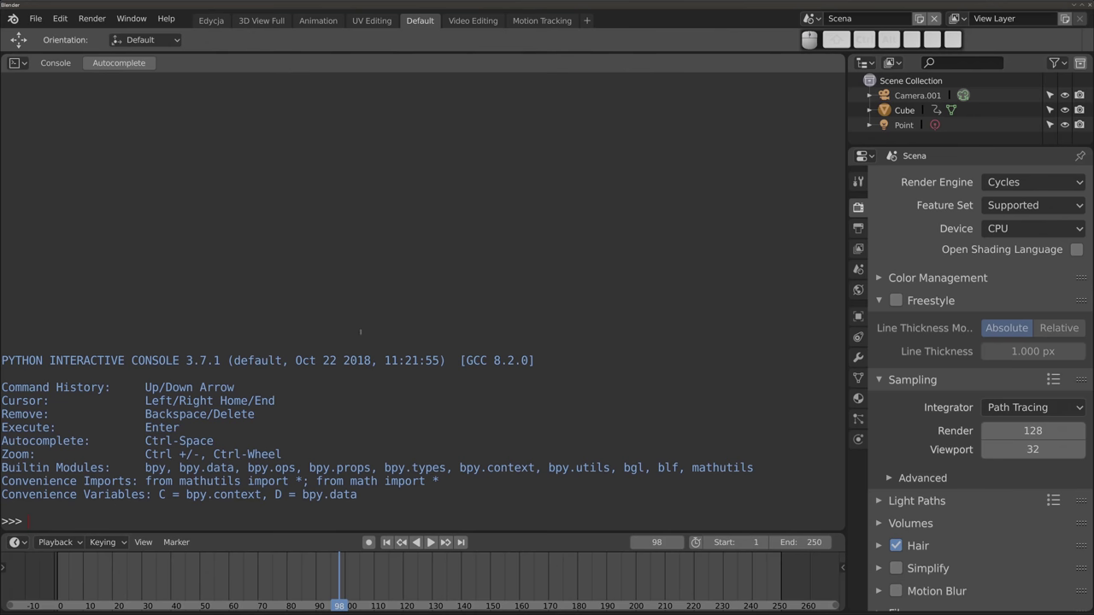
{"action": "type", "text": "2+2"}
{"action": "key", "text": "Return"}
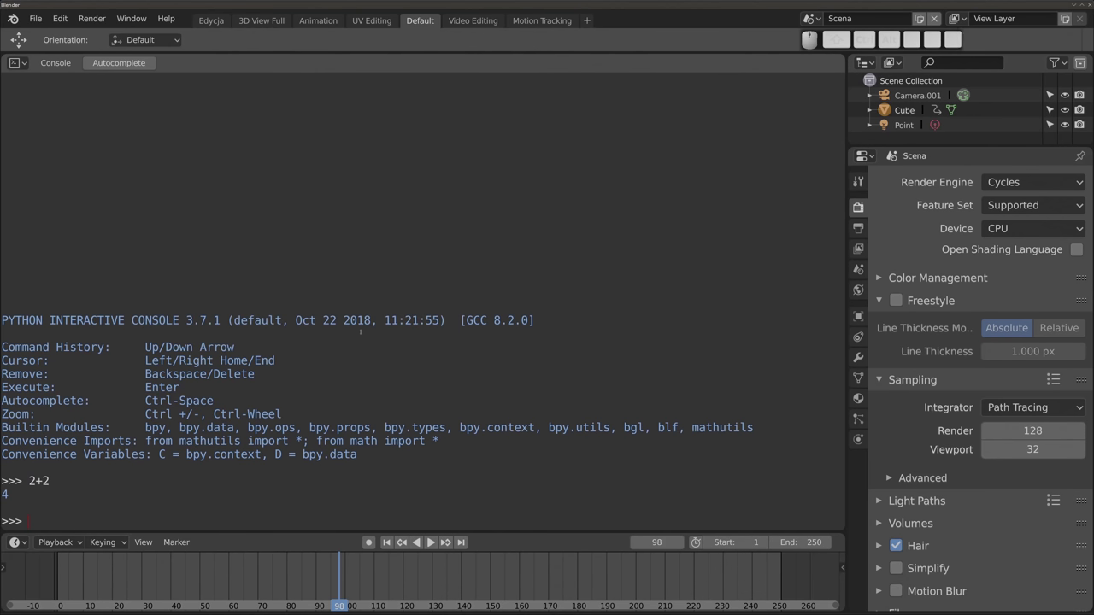
Step: Type C. and list its available members with Ctrl+Space autocomplete
{"action": "type", "text": "C."}
{"action": "key", "text": "ctrl"}
{"action": "key", "text": "ctrl+space"}
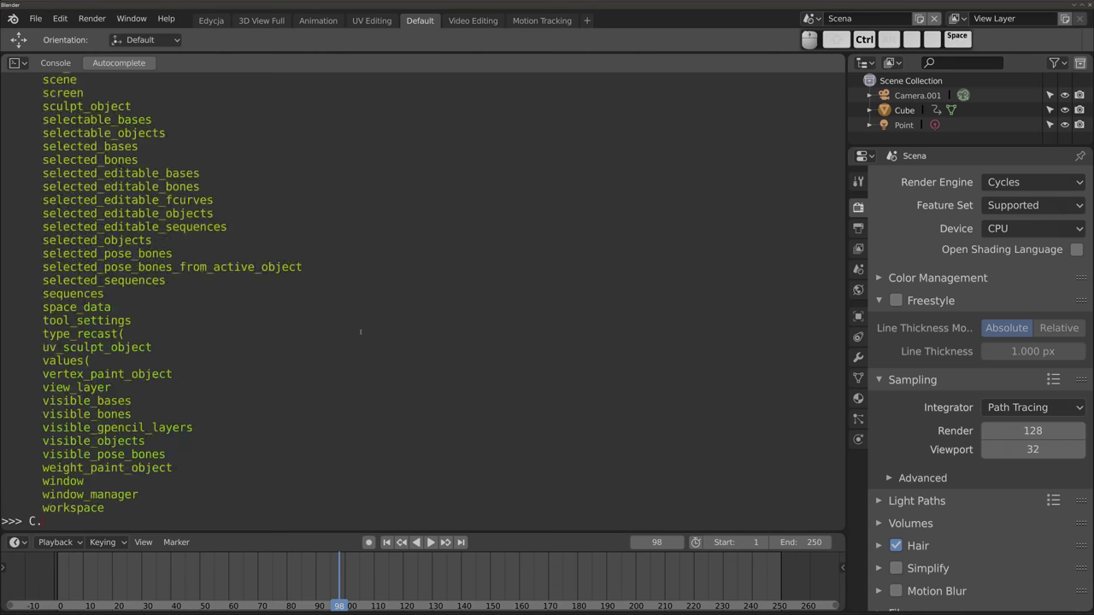
{"action": "scroll", "coordinate": [65, 374], "scroll_direction": "up", "scroll_amount": 2}
{"action": "scroll", "coordinate": [65, 374], "scroll_direction": "up", "scroll_amount": 4}
{"action": "scroll", "coordinate": [65, 373], "scroll_direction": "up", "scroll_amount": 2}
{"action": "scroll", "coordinate": [64, 374], "scroll_direction": "up", "scroll_amount": 4}
{"action": "scroll", "coordinate": [65, 374], "scroll_direction": "up", "scroll_amount": 4}
{"action": "scroll", "coordinate": [65, 373], "scroll_direction": "up", "scroll_amount": 1}
{"action": "scroll", "coordinate": [65, 374], "scroll_direction": "up", "scroll_amount": 2}
{"action": "scroll", "coordinate": [73, 373], "scroll_direction": "up", "scroll_amount": 3}
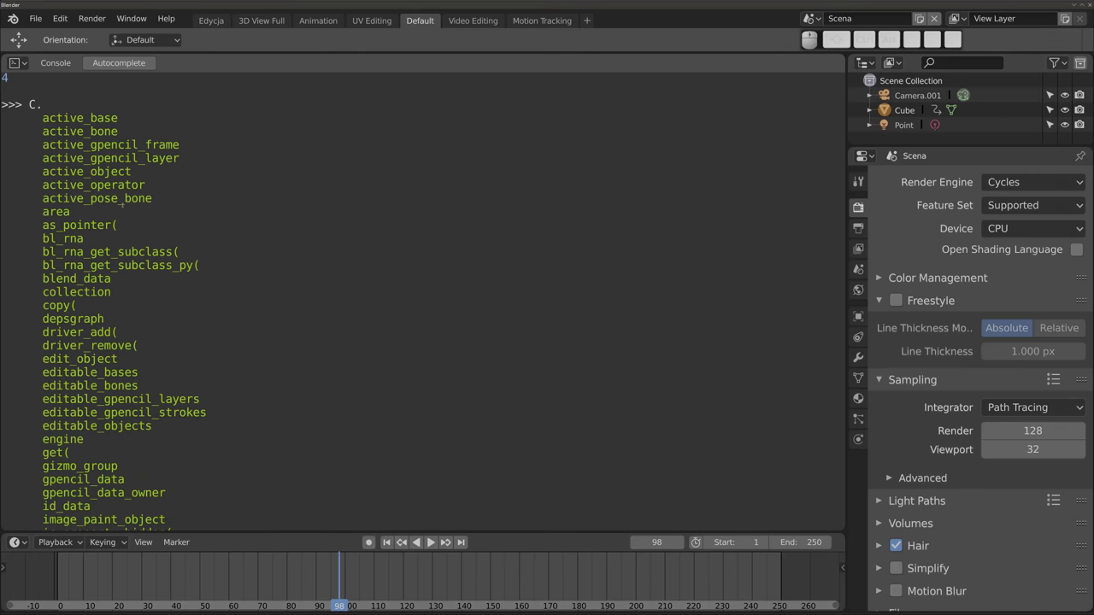
Step: Autocomplete C.area.width and run it, returning 2968
{"action": "type", "text": "area."}
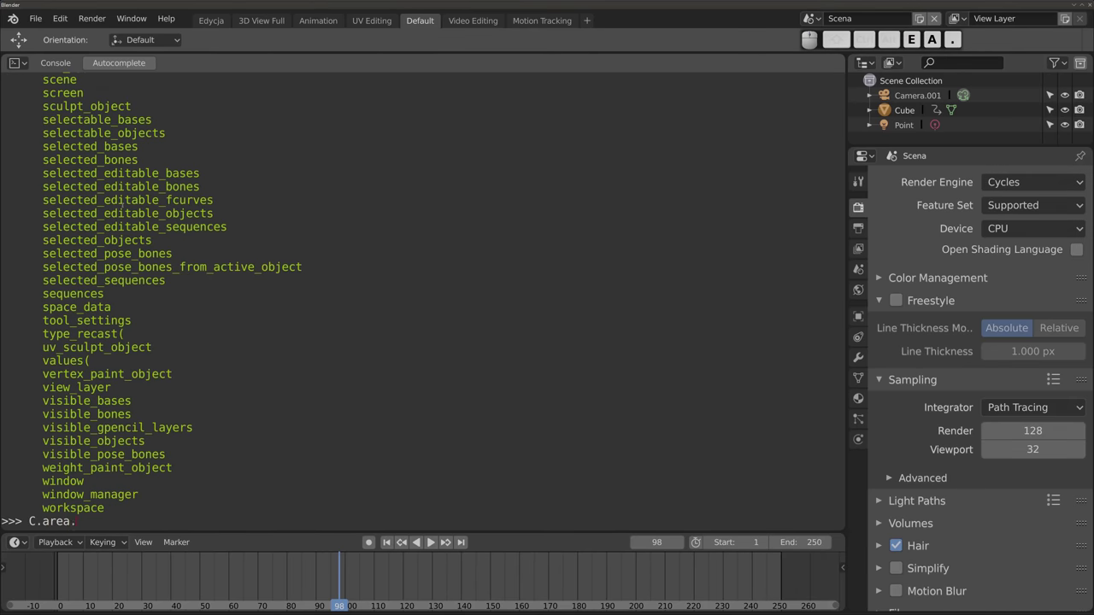
{"action": "key", "text": "ctrl+space"}
{"action": "type", "text": "wid"}
{"action": "key", "text": "ctrl+space"}
{"action": "key", "text": "Return"}
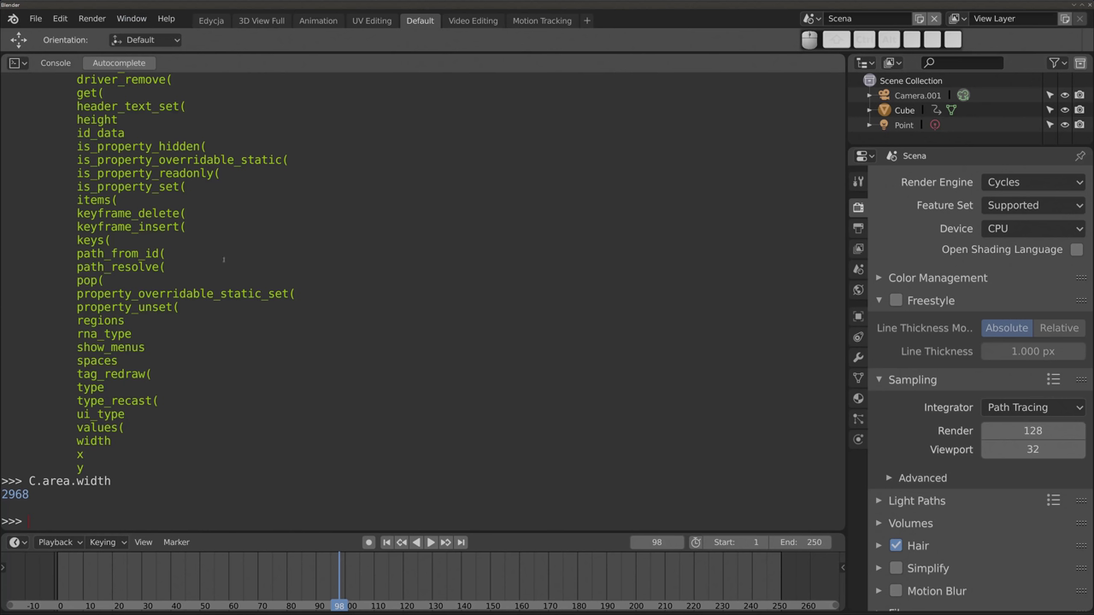
Step: Run bpy.data.objects to list the scene's objects
{"action": "type", "text": "bpy.objec"}
{"action": "key", "text": "BackSpace"}
{"action": "key", "text": "BackSpace"}
{"action": "key", "text": "BackSpace"}
{"action": "key", "text": "BackSpace"}
{"action": "key", "text": "BackSpace"}
{"action": "type", "text": "data.objects"}
{"action": "key", "text": "Return"}
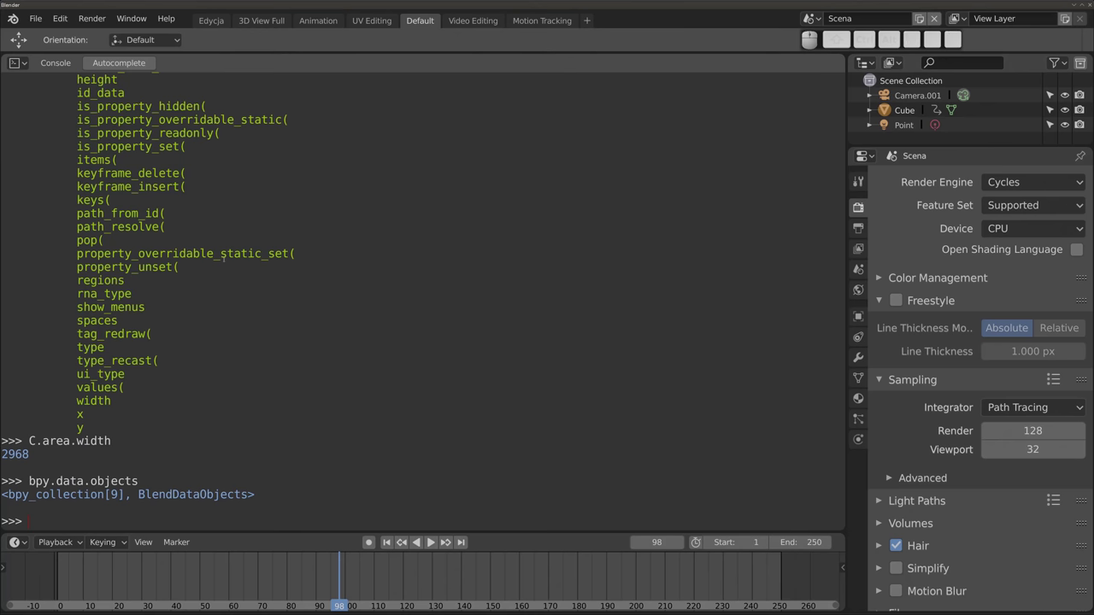
Step: Query bpy.data.objects[1], [2] and [3], returning Camera, Camera.001 and Cube
{"action": "key", "text": "Up"}
{"action": "type", "text": "1]"}
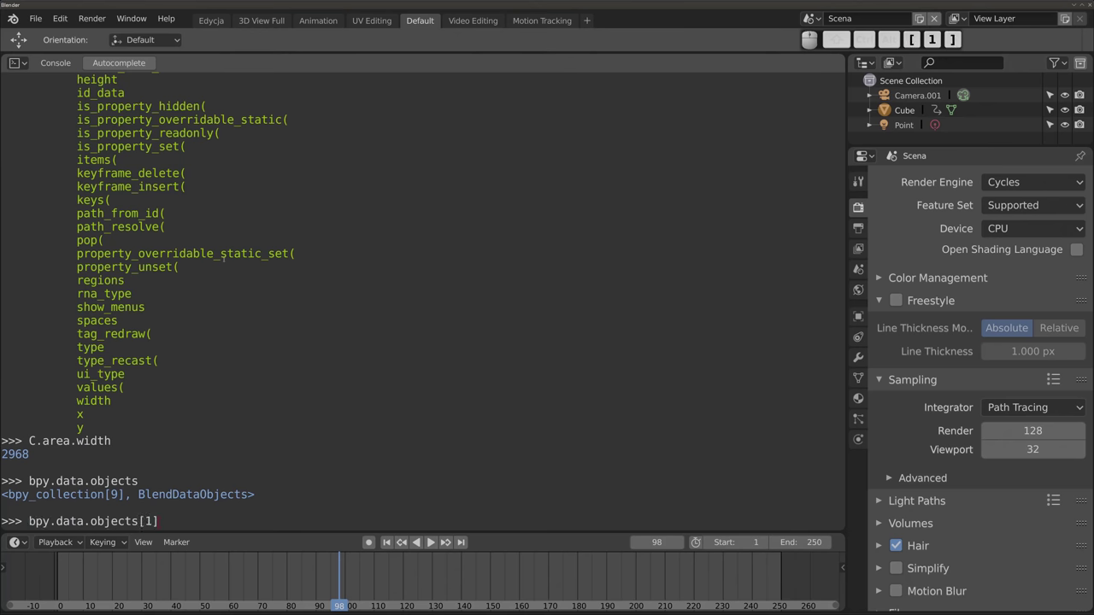
{"action": "key", "text": "Return"}
{"action": "key", "text": "Up"}
{"action": "key", "text": "BackSpace"}
{"action": "key", "text": "BackSpace"}
{"action": "type", "text": "2"}
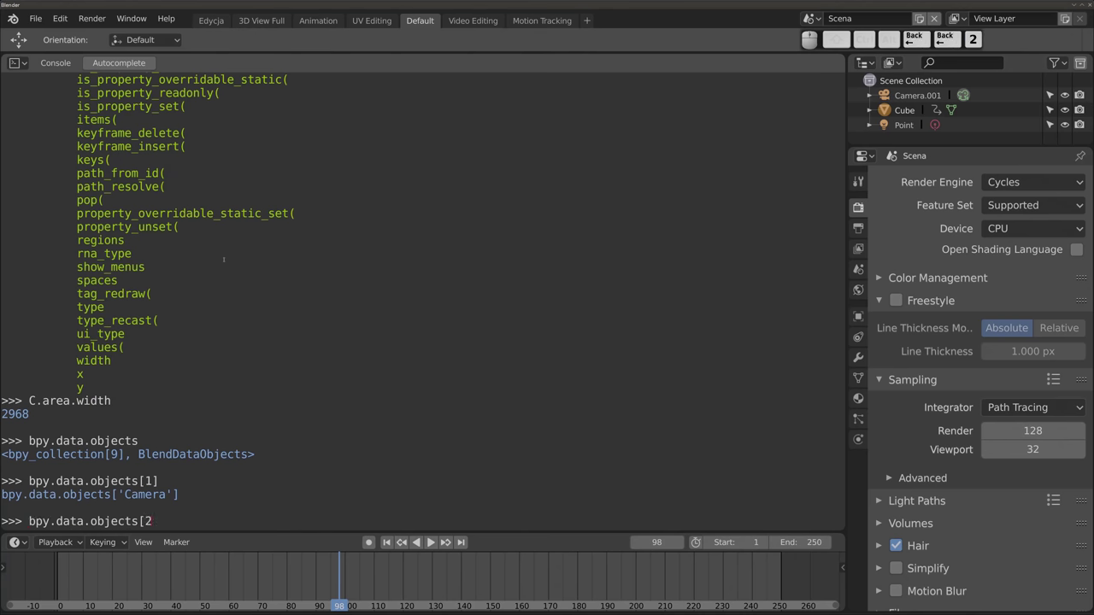
{"action": "type", "text": "]"}
{"action": "key", "text": "Return"}
{"action": "key", "text": "Up"}
{"action": "key", "text": "BackSpace"}
{"action": "key", "text": "BackSpace"}
{"action": "type", "text": "3]"}
{"action": "key", "text": "Return"}
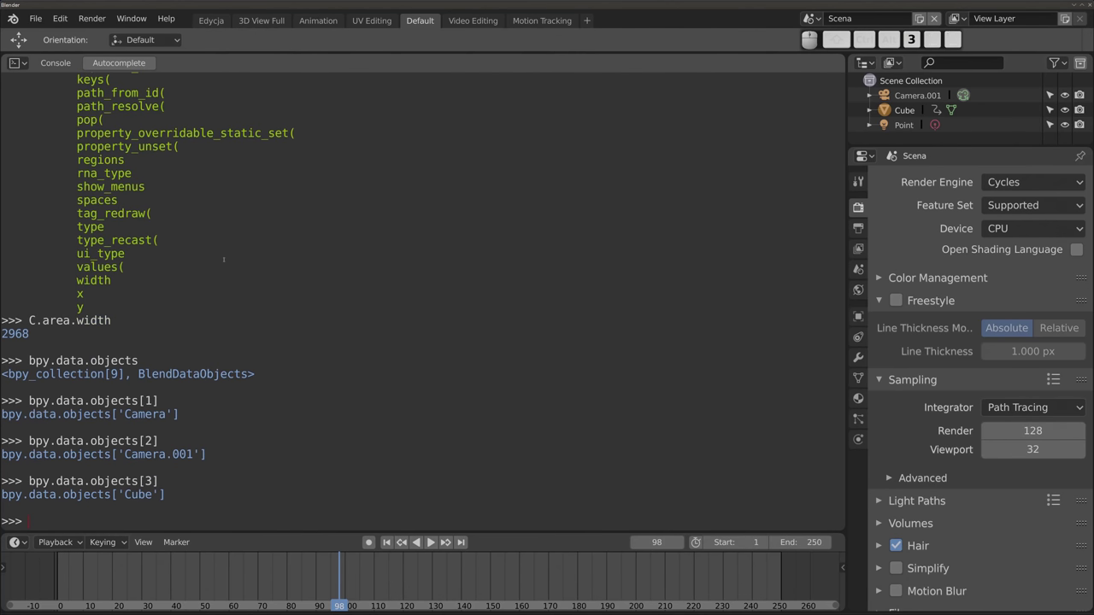
Step: List object 3's members and print bpy.data.objects[3].name
{"action": "key", "text": "Up"}
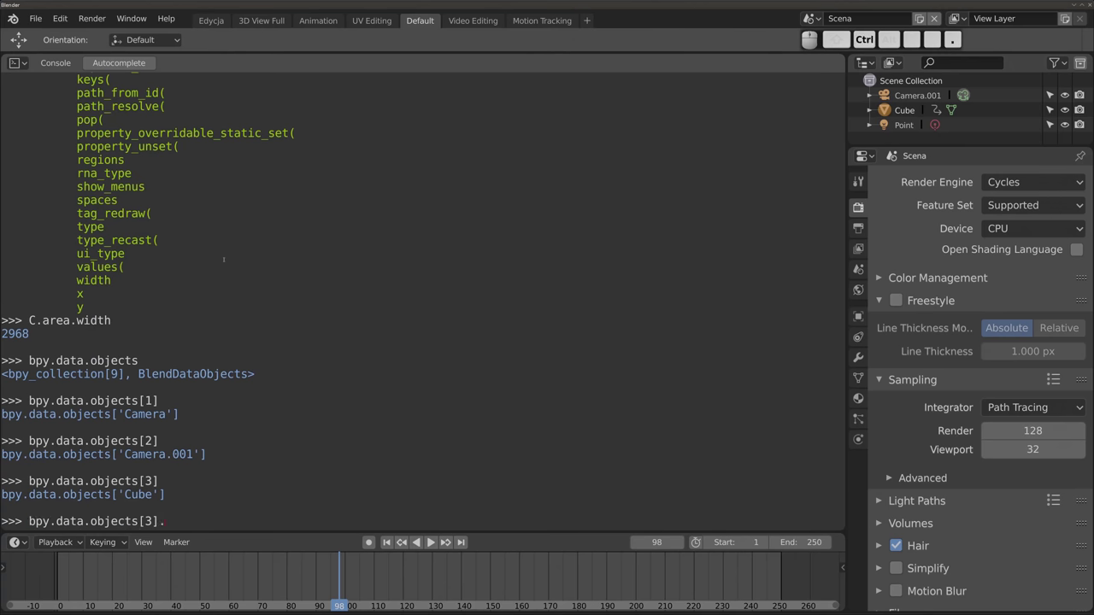
{"action": "key", "text": "ctrl+space"}
{"action": "scroll", "coordinate": [230, 263], "scroll_direction": "up", "scroll_amount": 2}
{"action": "scroll", "coordinate": [239, 267], "scroll_direction": "up", "scroll_amount": 4}
{"action": "scroll", "coordinate": [257, 272], "scroll_direction": "up", "scroll_amount": 3}
{"action": "scroll", "coordinate": [269, 277], "scroll_direction": "up", "scroll_amount": 3}
{"action": "scroll", "coordinate": [271, 279], "scroll_direction": "up", "scroll_amount": 4}
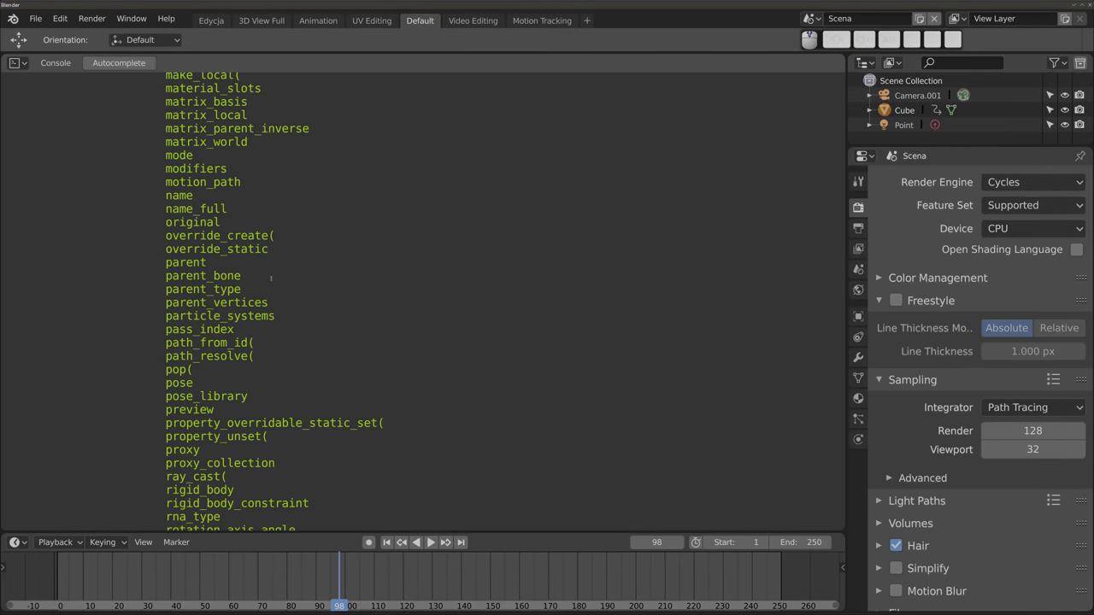
{"action": "type", "text": "name"}
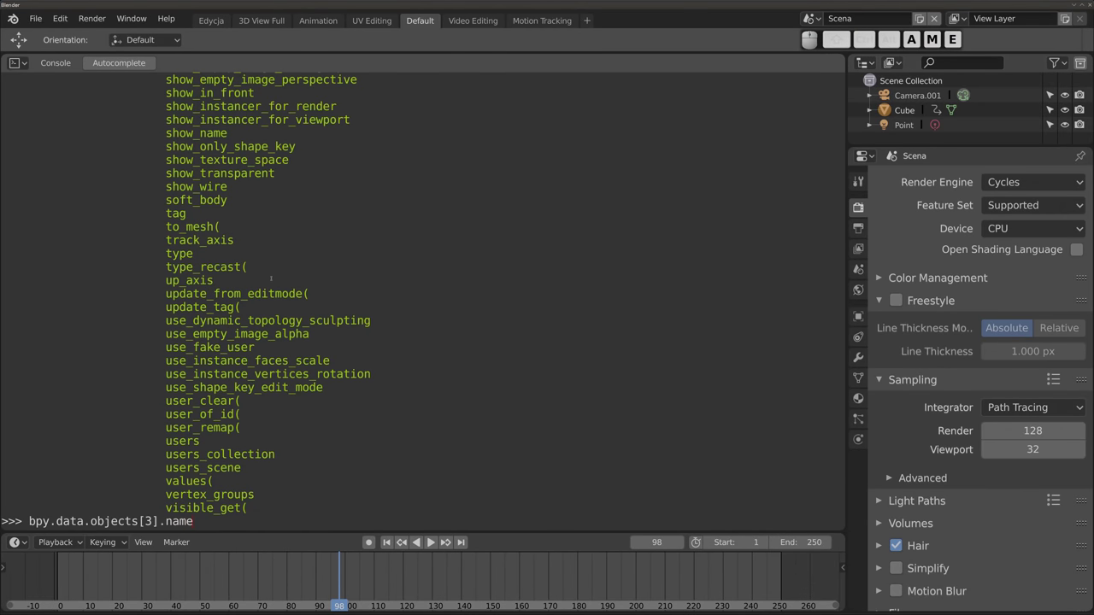
{"action": "key", "text": "Return"}
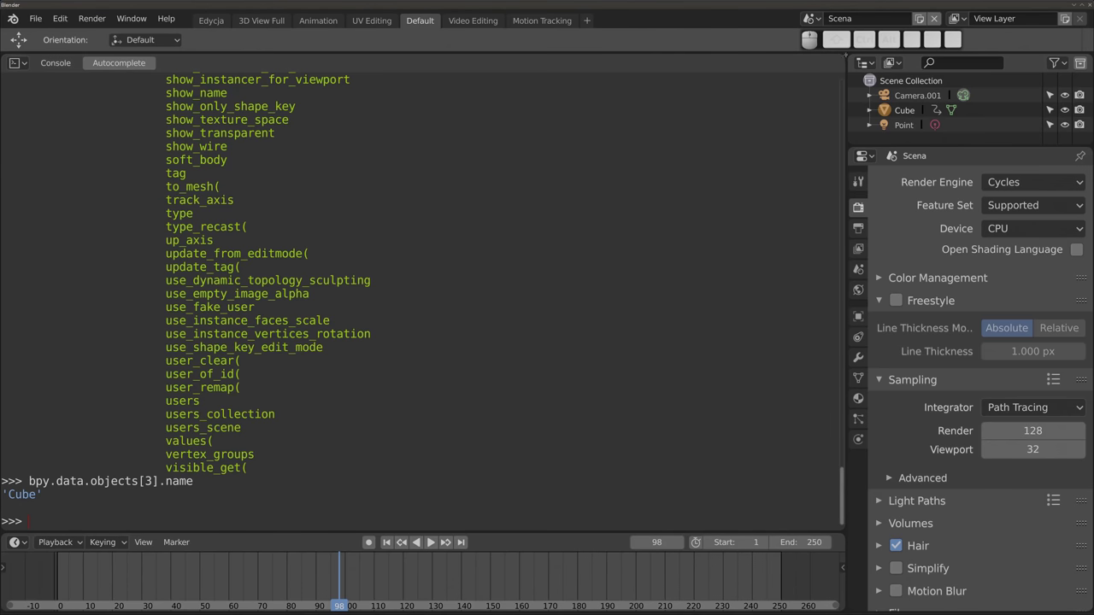
Step: Split the console and turn the right half into a 3D Viewport showing the Cube
{"action": "left_click_drag", "start_coordinate": [842, 56], "coordinate": [430, 213]}
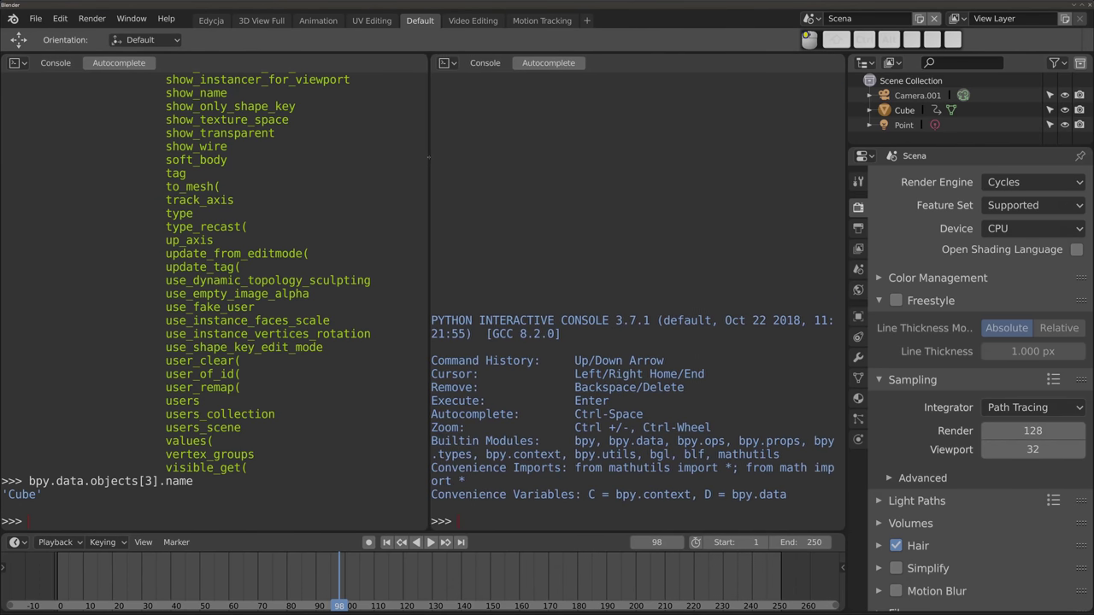
{"action": "key", "text": "shift+F5"}
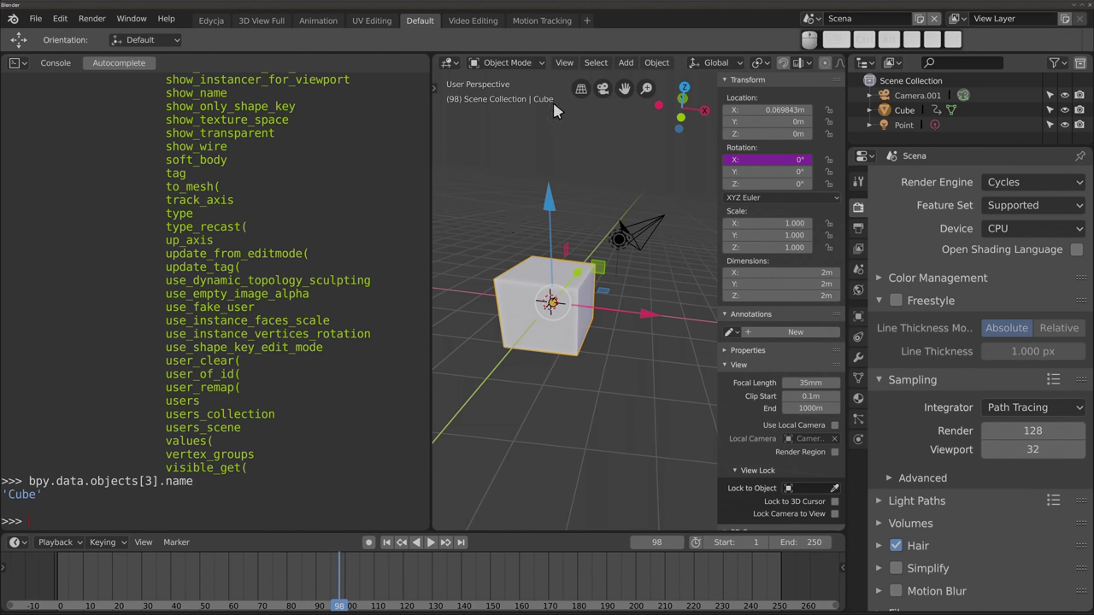
{"action": "key", "text": "F2"}
{"action": "key", "text": "Escape"}
Step: Rename the Cube to 'Klocek' via bpy.data.objects[3].name = 'Klocek' and verify the new name
{"action": "key", "text": "Up"}
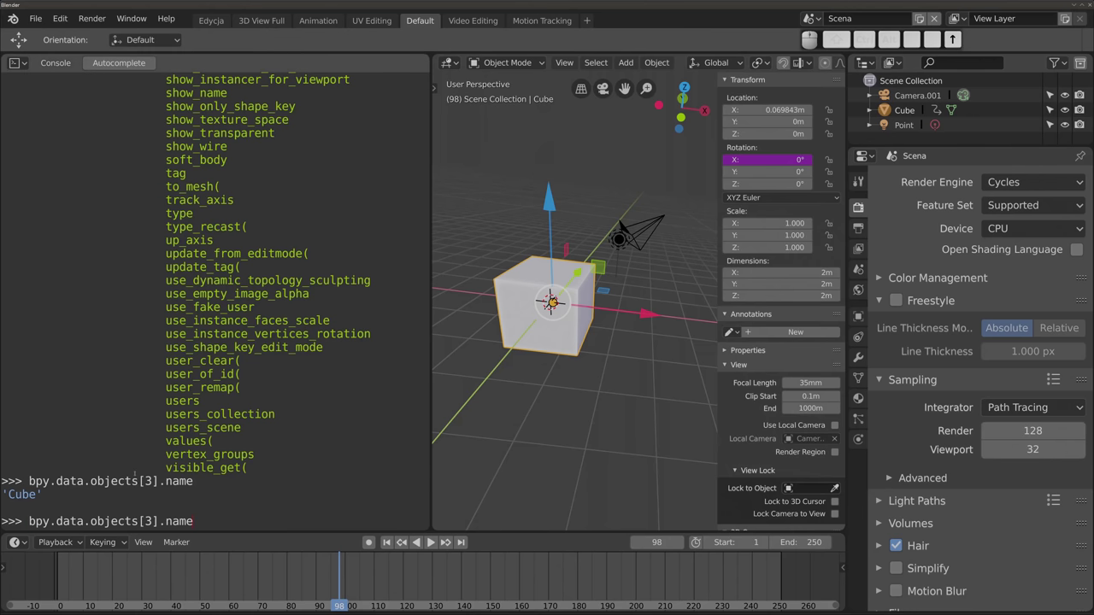
{"action": "type", "text": " = "}
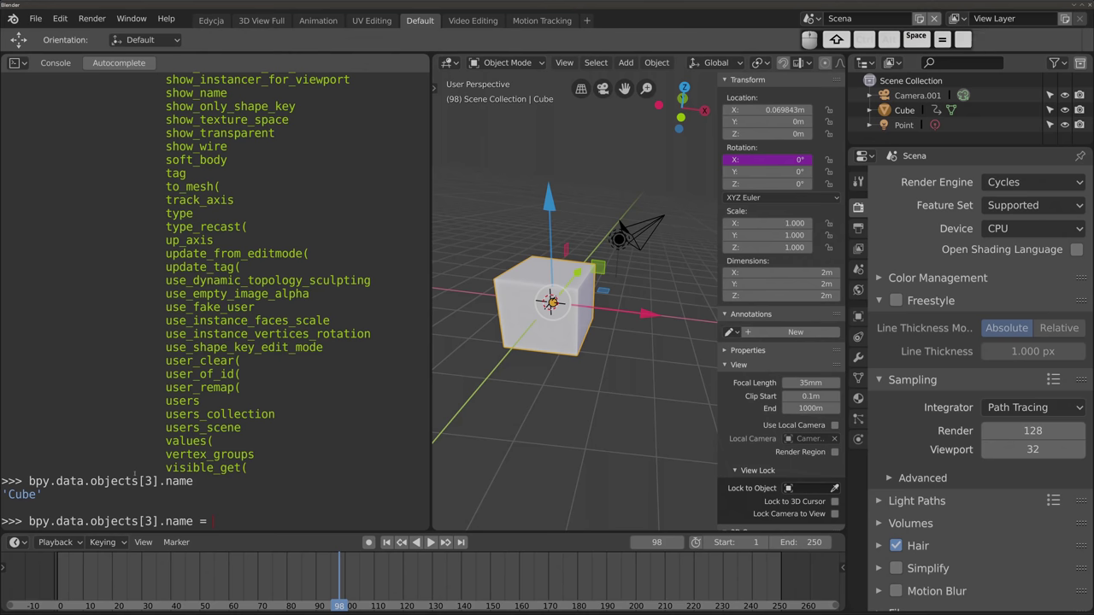
{"action": "type", "text": "'Klocke"}
{"action": "key", "text": "BackSpace"}
{"action": "key", "text": "BackSpace"}
{"action": "type", "text": "ek"}
{"action": "type", "text": "'"}
{"action": "key", "text": "Return"}
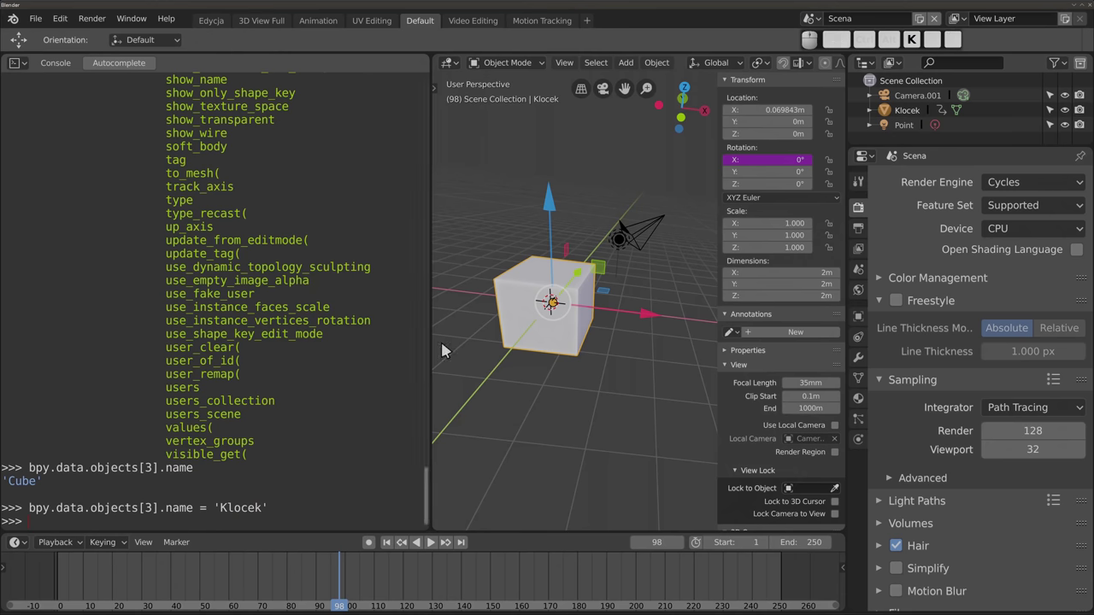
{"action": "key", "text": "F2"}
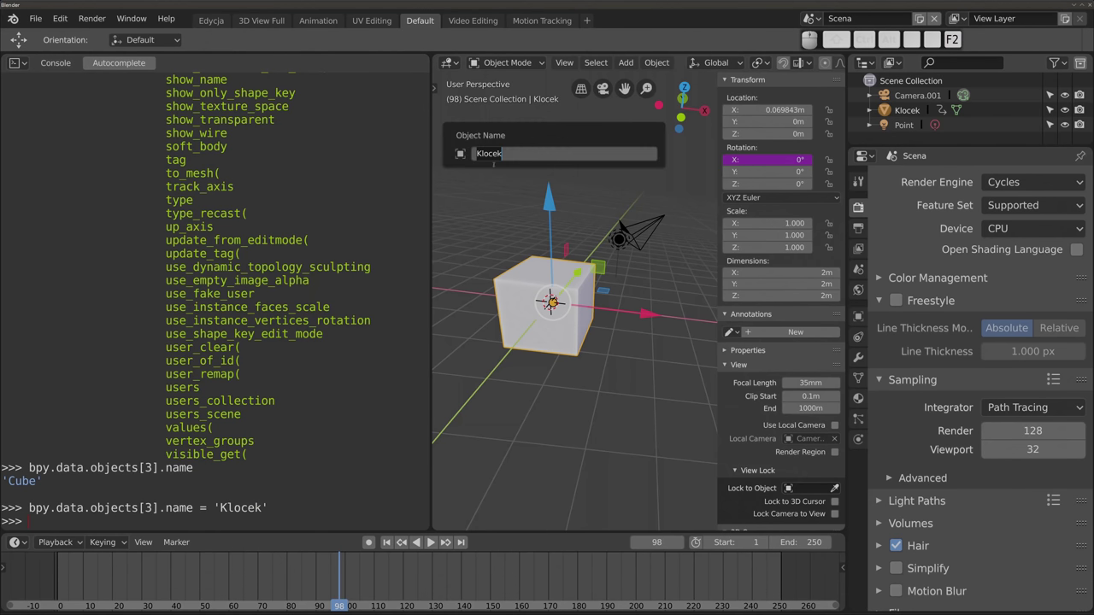
{"action": "key", "text": "Escape"}
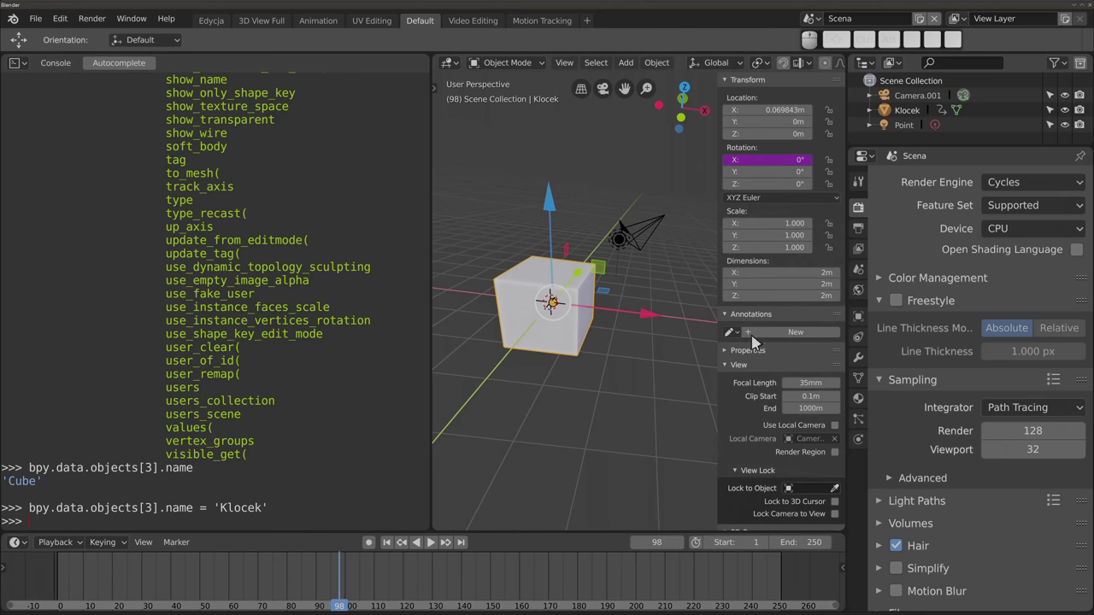
{"action": "mouse_move", "coordinate": [560, 372]}
{"action": "middle_mouse_down"}
{"action": "mouse_move", "coordinate": [548, 379]}
{"action": "mouse_move", "coordinate": [558, 355]}
{"action": "mouse_move", "coordinate": [547, 298]}
{"action": "mouse_move", "coordinate": [506, 223]}
{"action": "middle_mouse_up"}
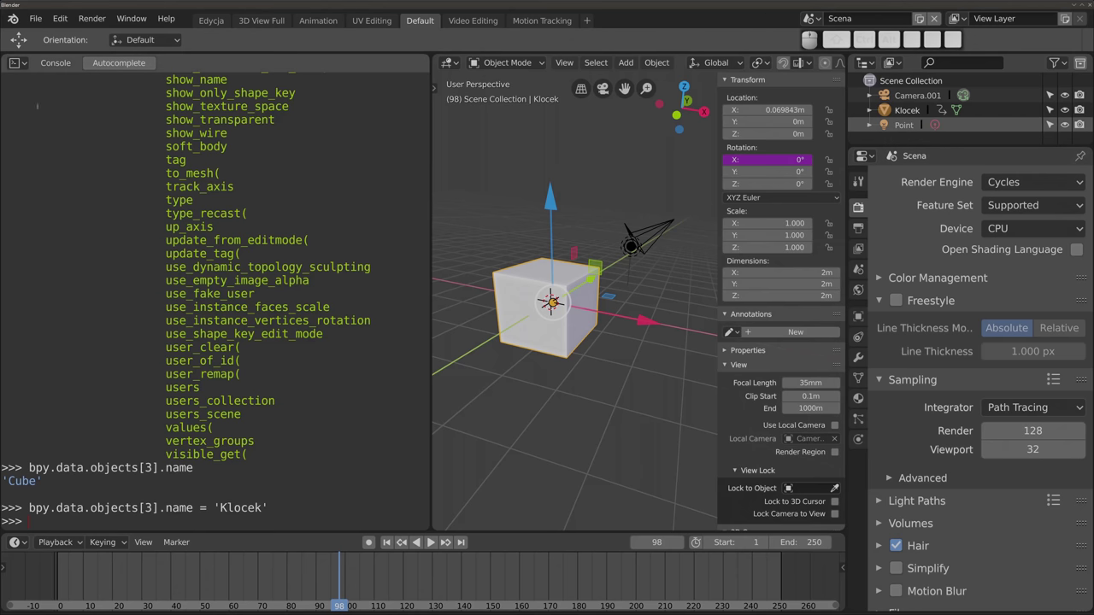
Step: Switch the console area to the Info log and pan the 3D view
{"action": "left_click", "coordinate": [17, 64]}
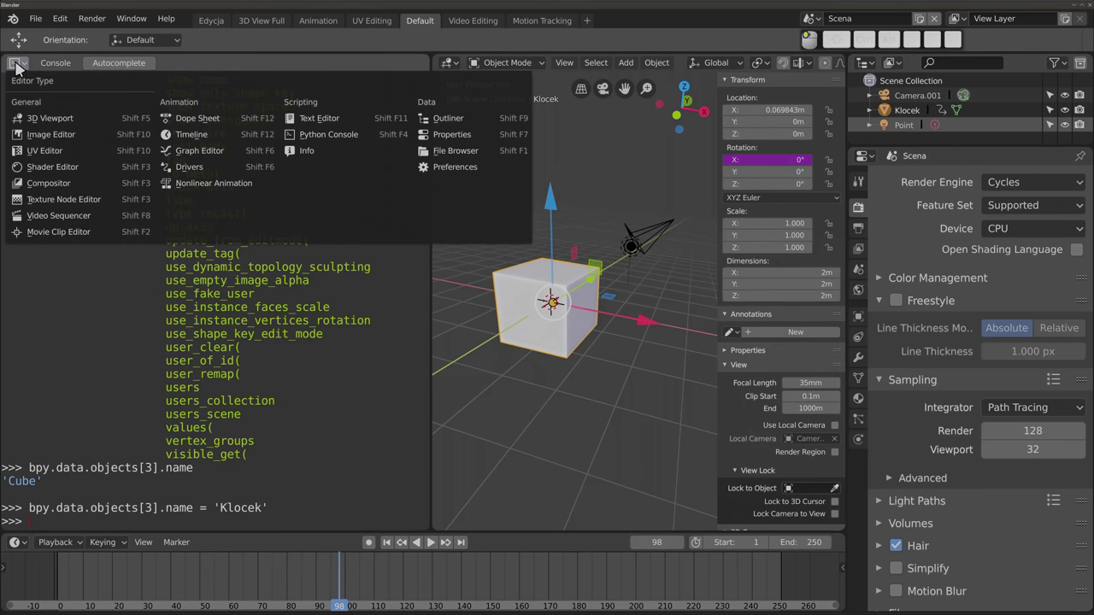
{"action": "left_click", "coordinate": [321, 154]}
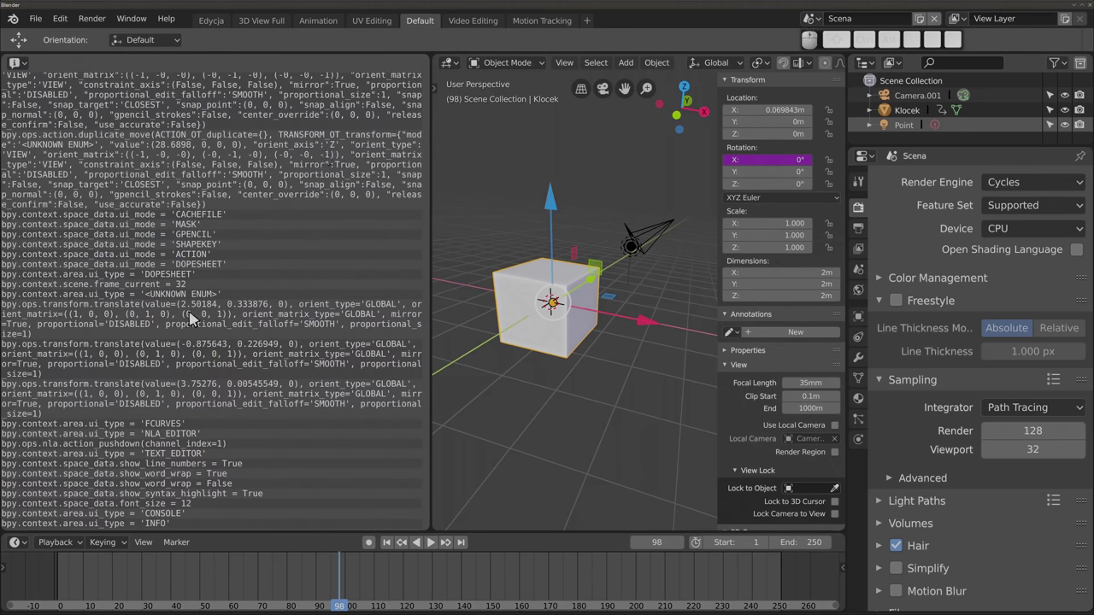
{"action": "scroll", "coordinate": [190, 321], "scroll_direction": "up", "scroll_amount": 3}
{"action": "scroll", "coordinate": [190, 323], "scroll_direction": "up", "scroll_amount": 3}
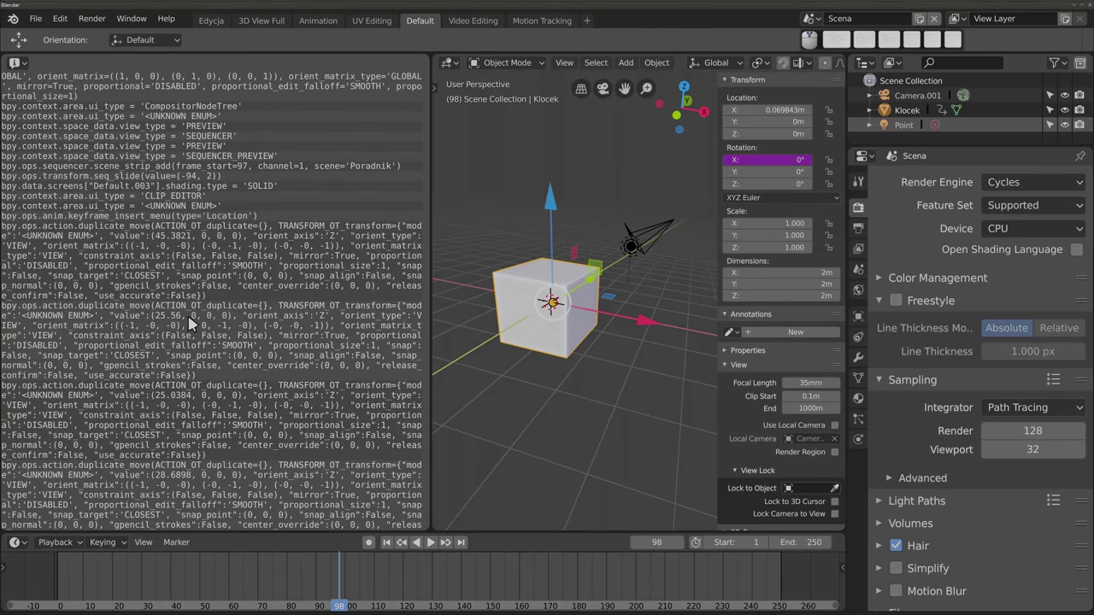
{"action": "scroll", "coordinate": [189, 323], "scroll_direction": "down", "scroll_amount": 3}
{"action": "scroll", "coordinate": [190, 323], "scroll_direction": "down", "scroll_amount": 3}
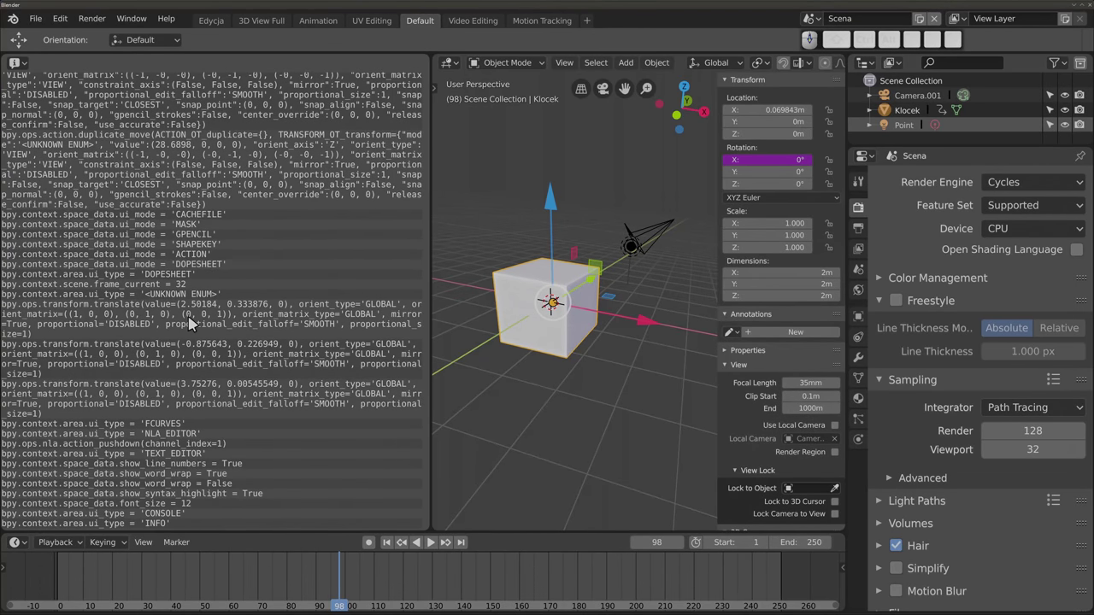
{"action": "mouse_move", "coordinate": [539, 308]}
{"action": "middle_mouse_down", "text": "shift"}
{"action": "mouse_move", "coordinate": [551, 282]}
{"action": "mouse_move", "coordinate": [622, 293]}
{"action": "mouse_move", "coordinate": [628, 262]}
{"action": "mouse_move", "coordinate": [577, 408]}
{"action": "middle_mouse_up", "text": "shift"}
Step: Delete the Klocek cube and add a mesh torus
{"action": "key", "text": "x"}
{"action": "left_click", "coordinate": [534, 292]}
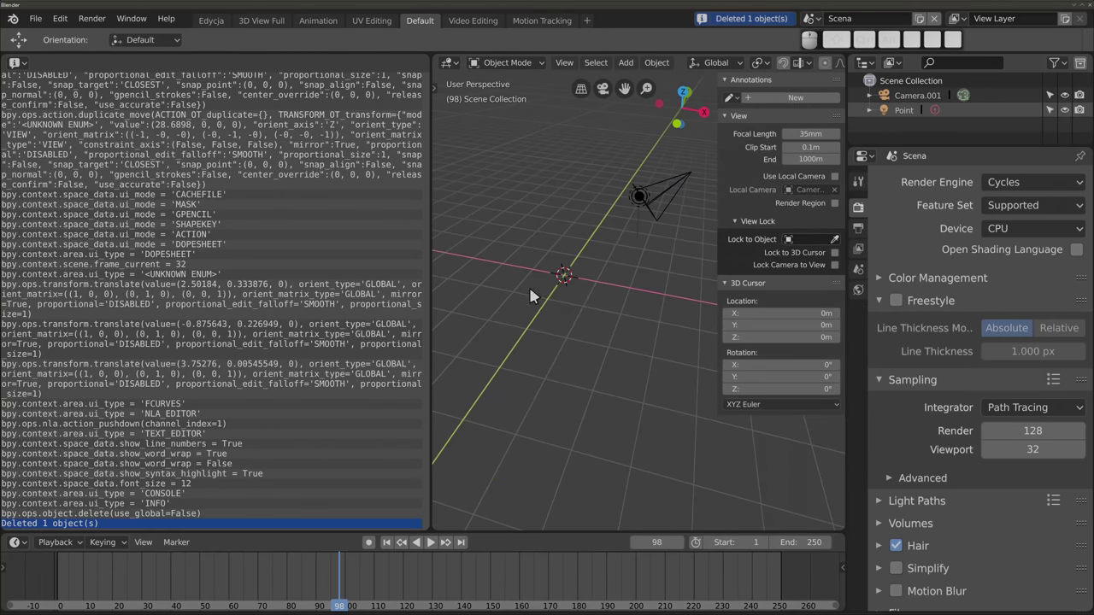
{"action": "key", "text": "shift+a"}
{"action": "mouse_move", "coordinate": [529, 239]}
{"action": "left_click", "coordinate": [650, 343]}
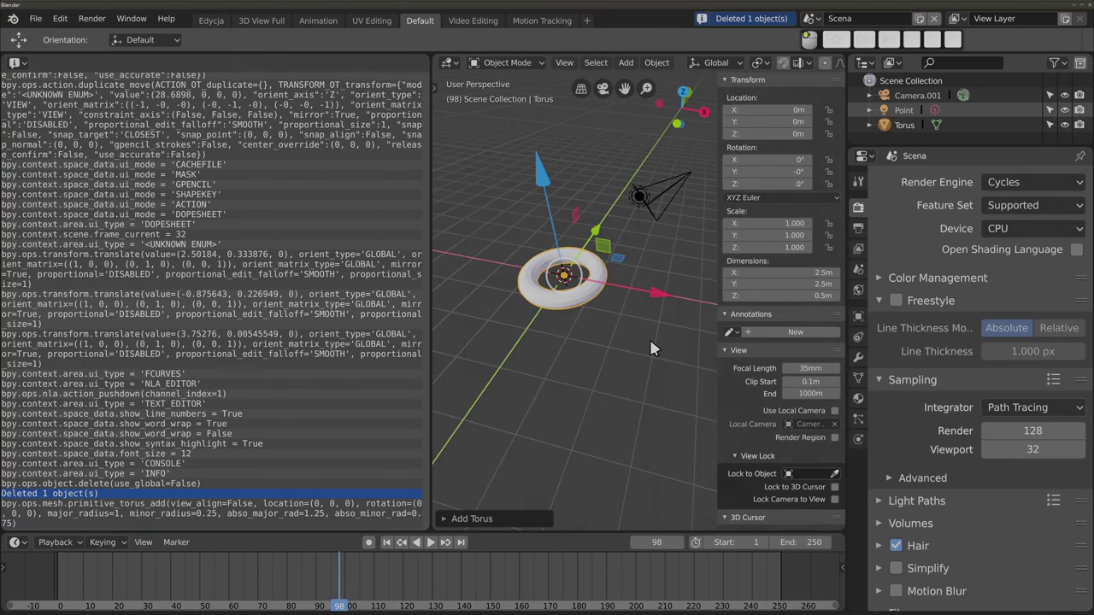
Step: Select the logged torus_add command, then delete the torus
{"action": "left_click", "coordinate": [94, 510]}
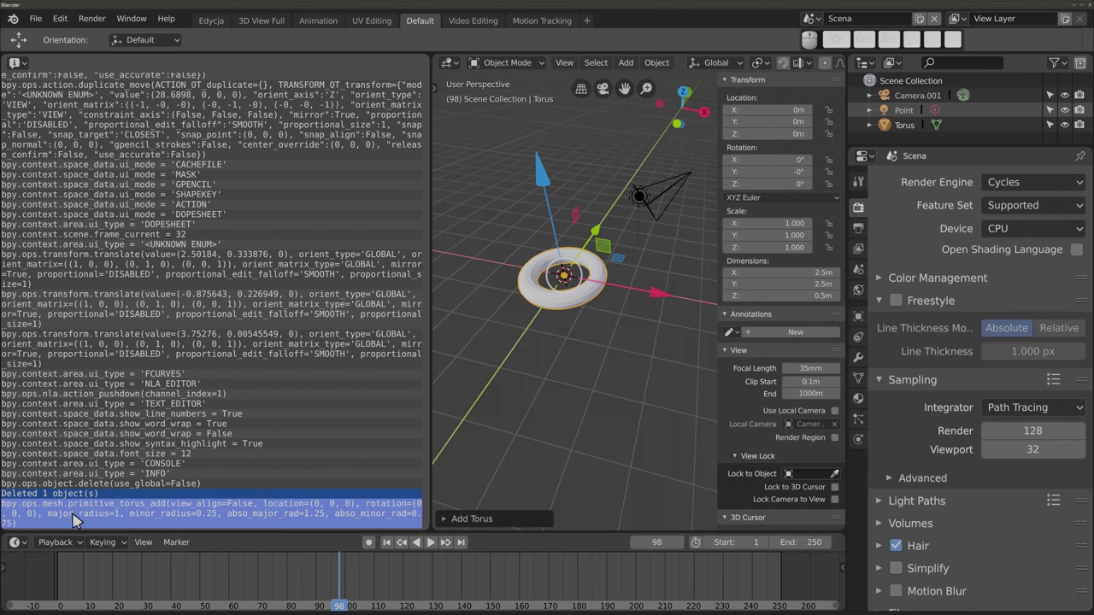
{"action": "key", "text": "x"}
{"action": "left_click", "coordinate": [563, 279]}
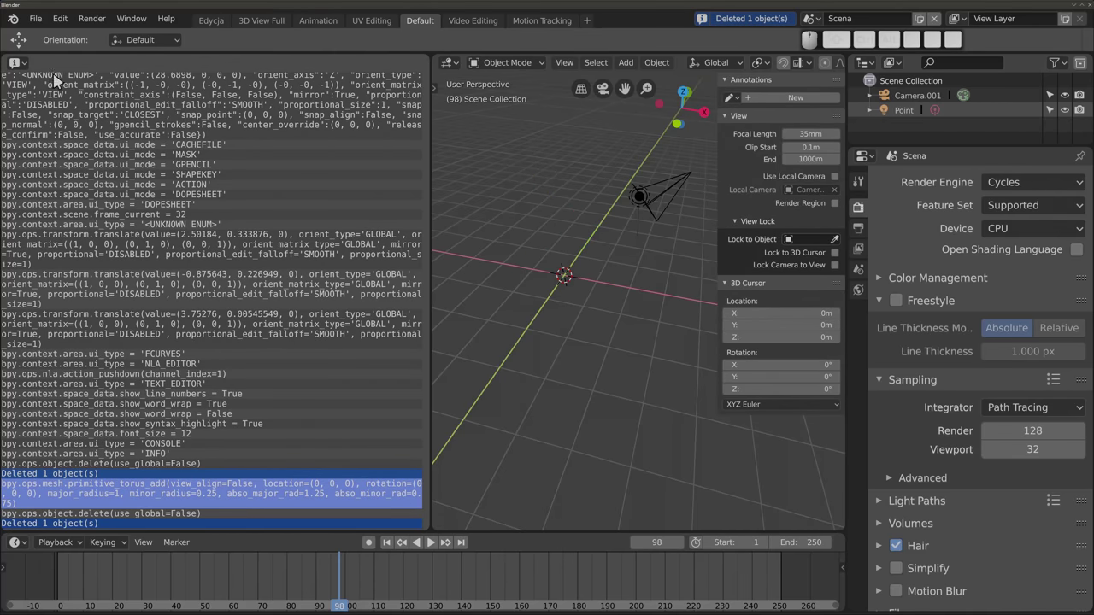
Step: Make the log a Python Console, paste and run torus_add, then delete the resulting Torus.001
{"action": "left_click", "coordinate": [19, 65]}
{"action": "left_click", "coordinate": [328, 135]}
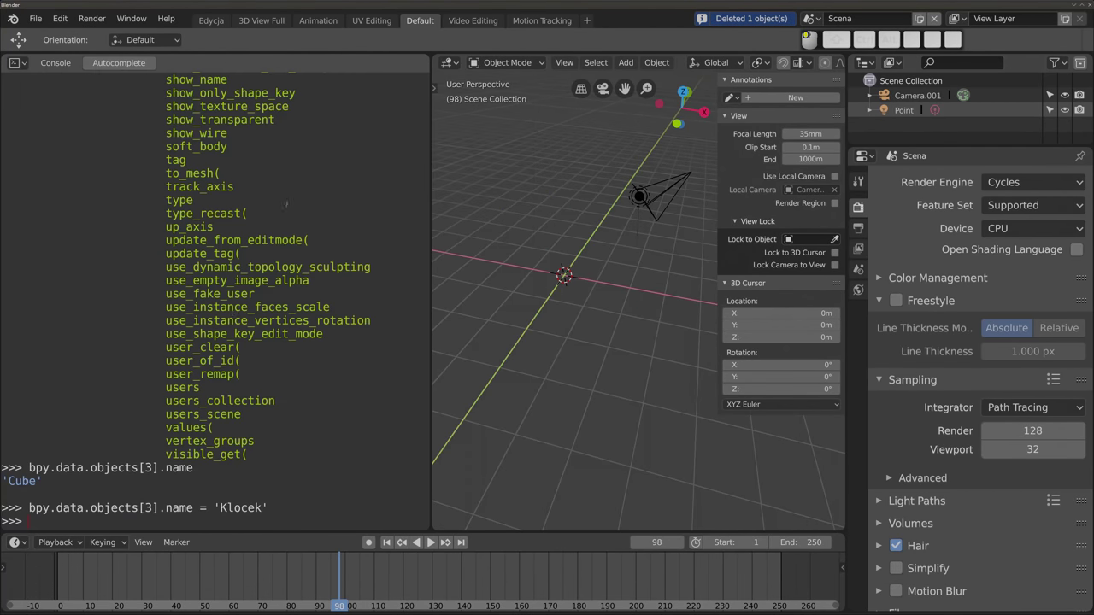
{"action": "type", "text": "bpy.ops.mesh.primitive_torus_add(view_align=False, location=(0, 0, 0), rotation=(0, 0, 0), major_radius=1, minor_radius=0.25, abso_major_rad=1.25, abso_minor_rad=0.75)"}
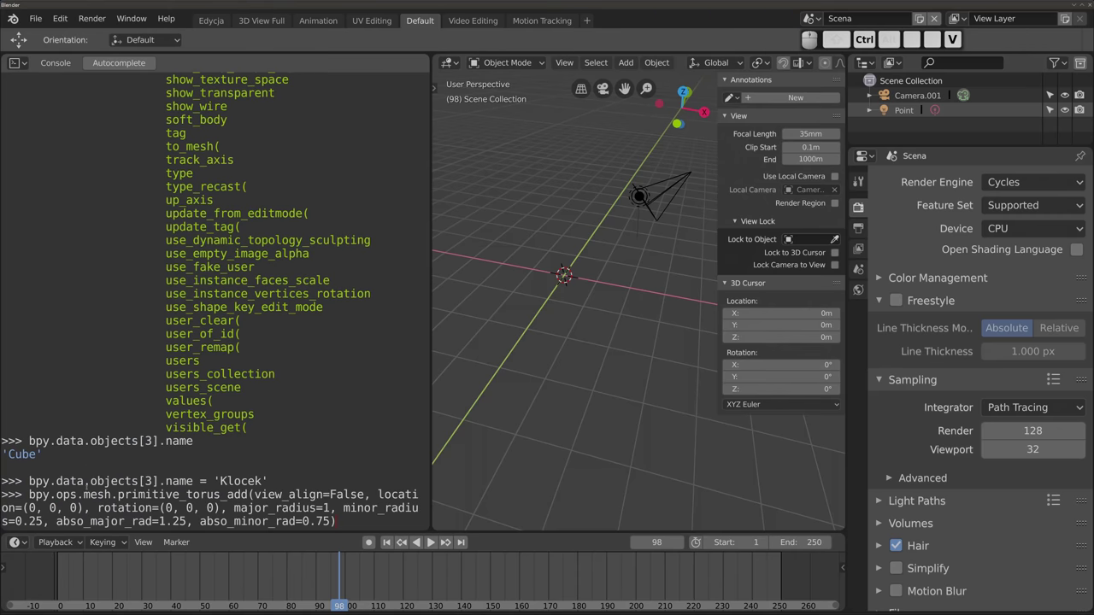
{"action": "key", "text": "Return"}
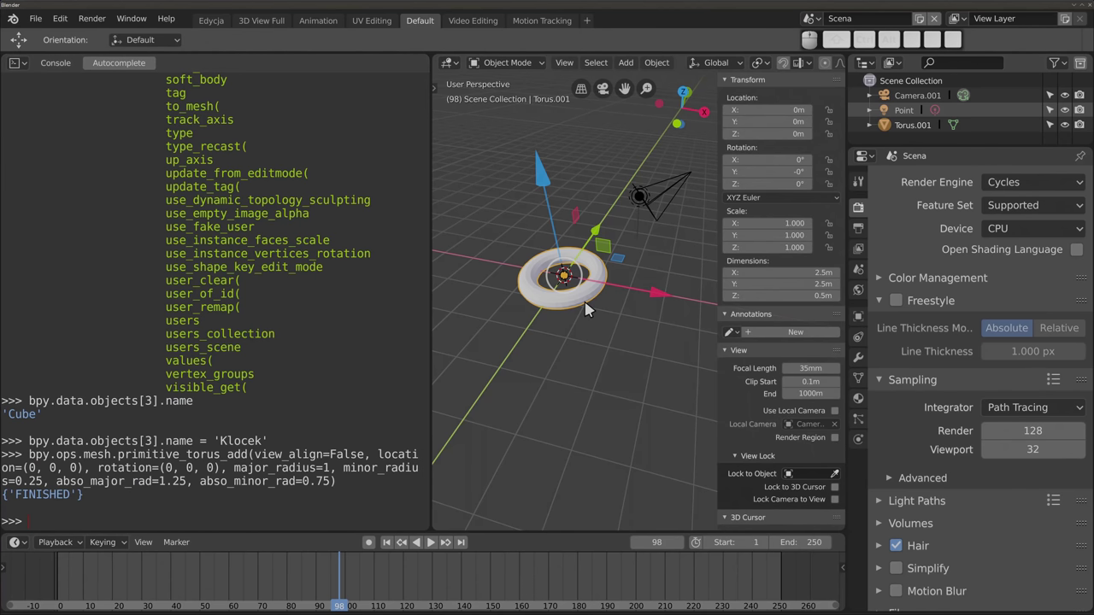
{"action": "key", "text": "Delete"}
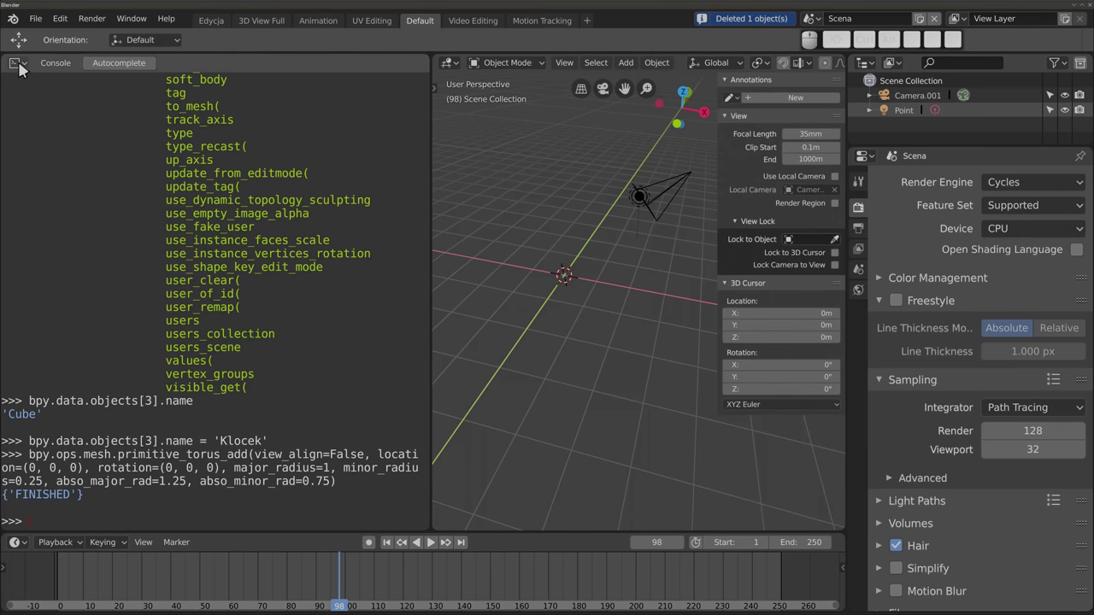
{"action": "left_click", "coordinate": [17, 63]}
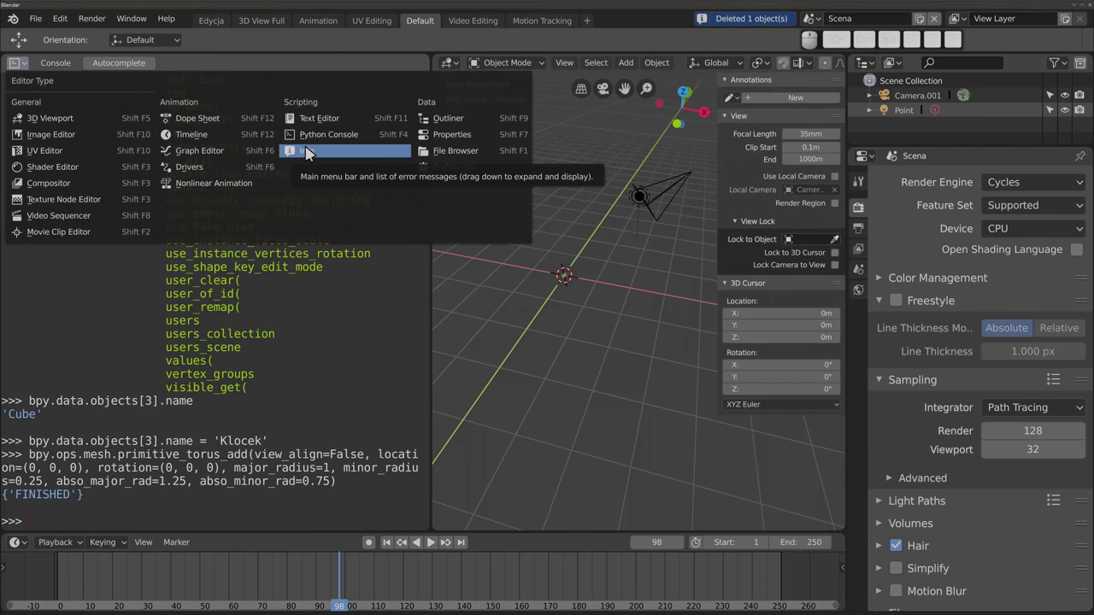
Step: Add the General > Scripting workspace and orbit and zoom its small 3D view
{"action": "left_click", "coordinate": [587, 21]}
{"action": "mouse_move", "coordinate": [577, 46]}
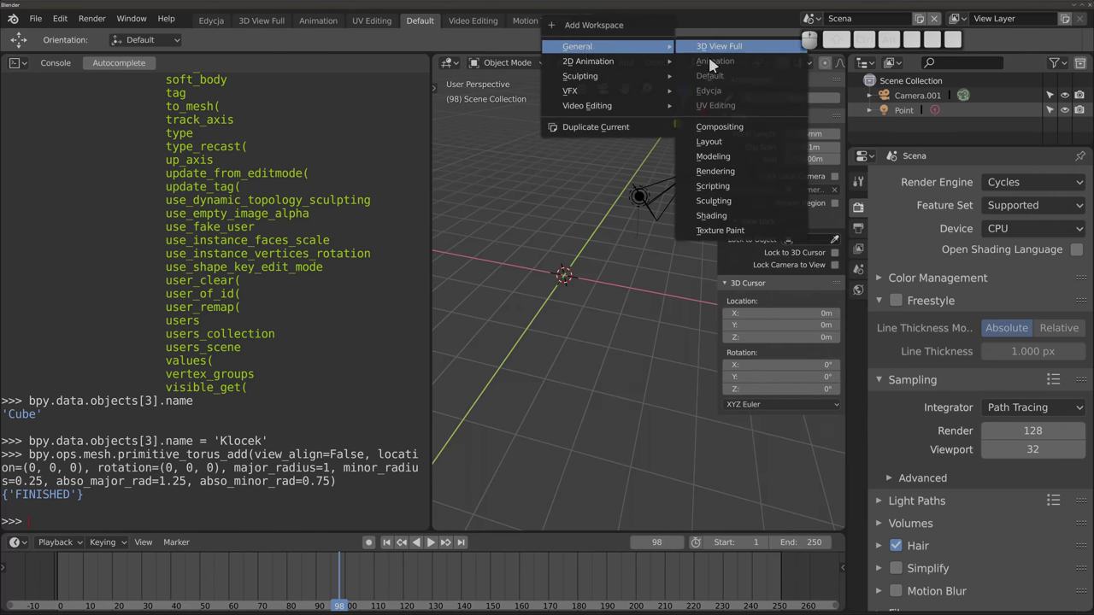
{"action": "left_click", "coordinate": [746, 188]}
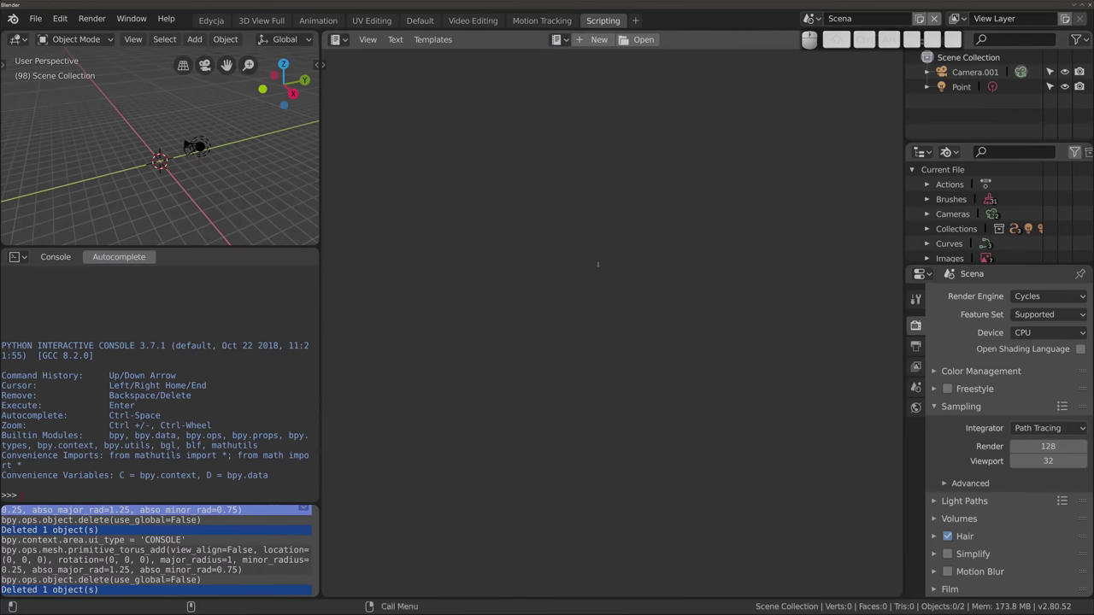
{"action": "middle_click_drag", "start_coordinate": [107, 185], "coordinate": [167, 167]}
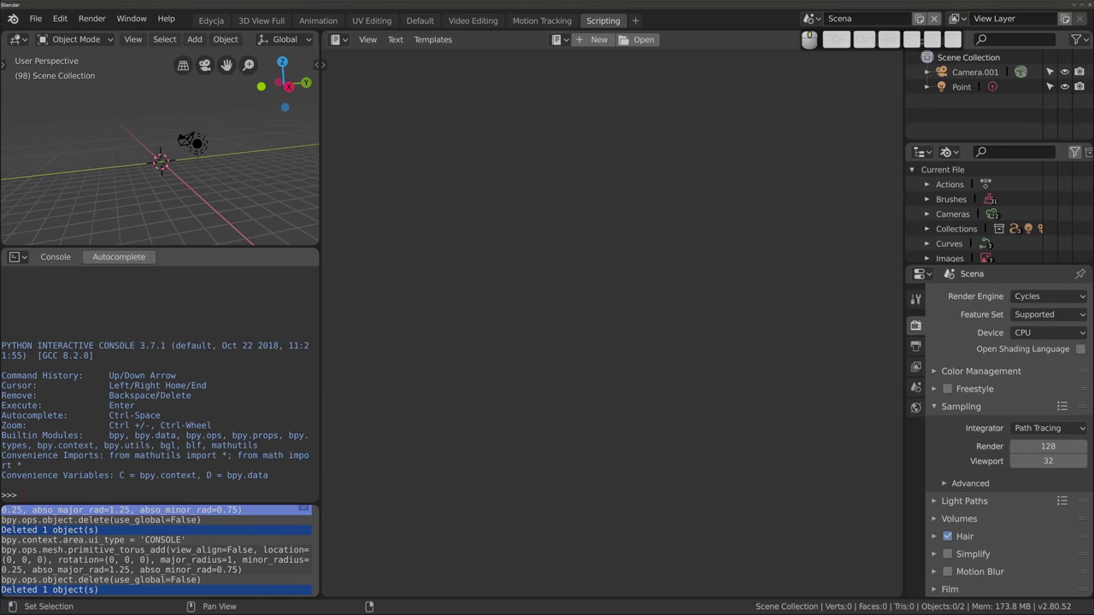
{"action": "scroll", "coordinate": [128, 567], "scroll_direction": "up", "scroll_amount": 2}
{"action": "scroll", "coordinate": [129, 567], "scroll_direction": "up", "scroll_amount": 2}
{"action": "scroll", "coordinate": [128, 568], "scroll_direction": "down", "scroll_amount": 3}
{"action": "scroll", "coordinate": [128, 568], "scroll_direction": "up", "scroll_amount": 1}
{"action": "scroll", "coordinate": [129, 568], "scroll_direction": "up", "scroll_amount": 2}
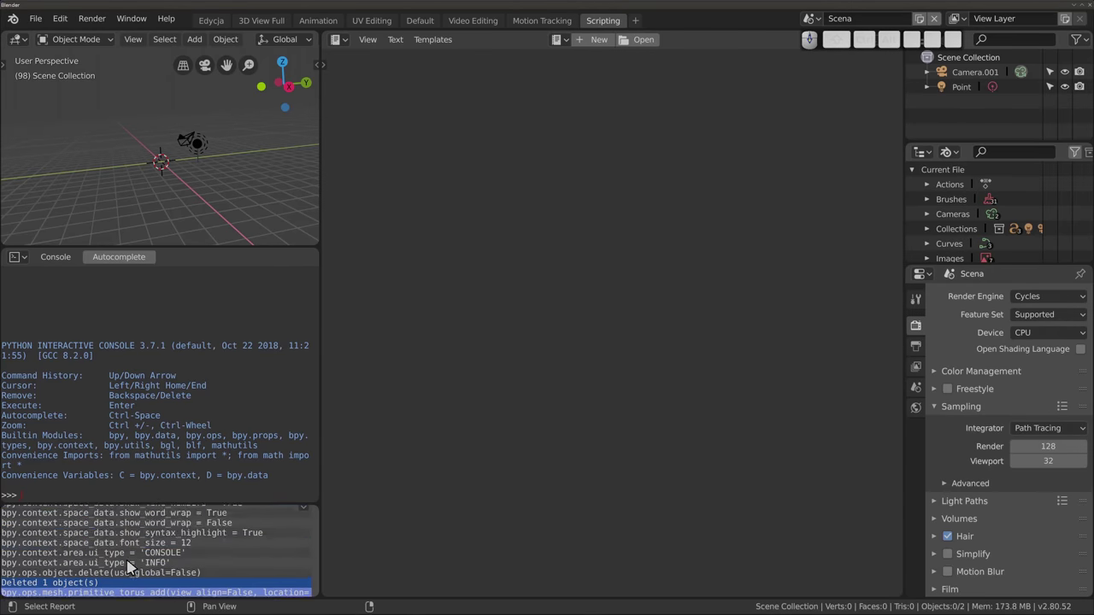
{"action": "scroll", "coordinate": [128, 567], "scroll_direction": "down", "scroll_amount": 4}
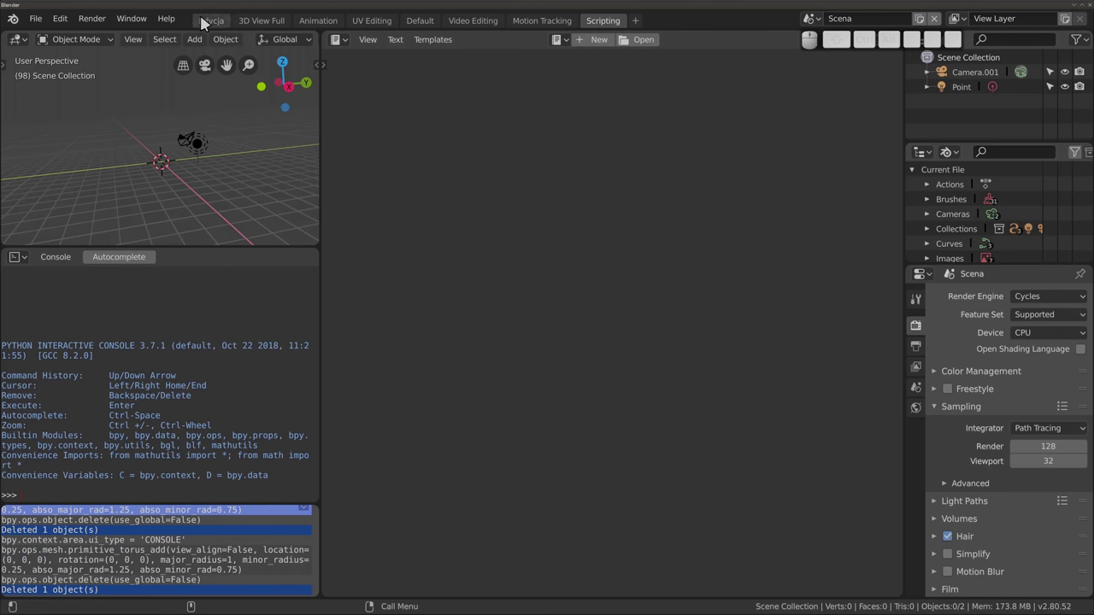
{"action": "left_click", "coordinate": [336, 40]}
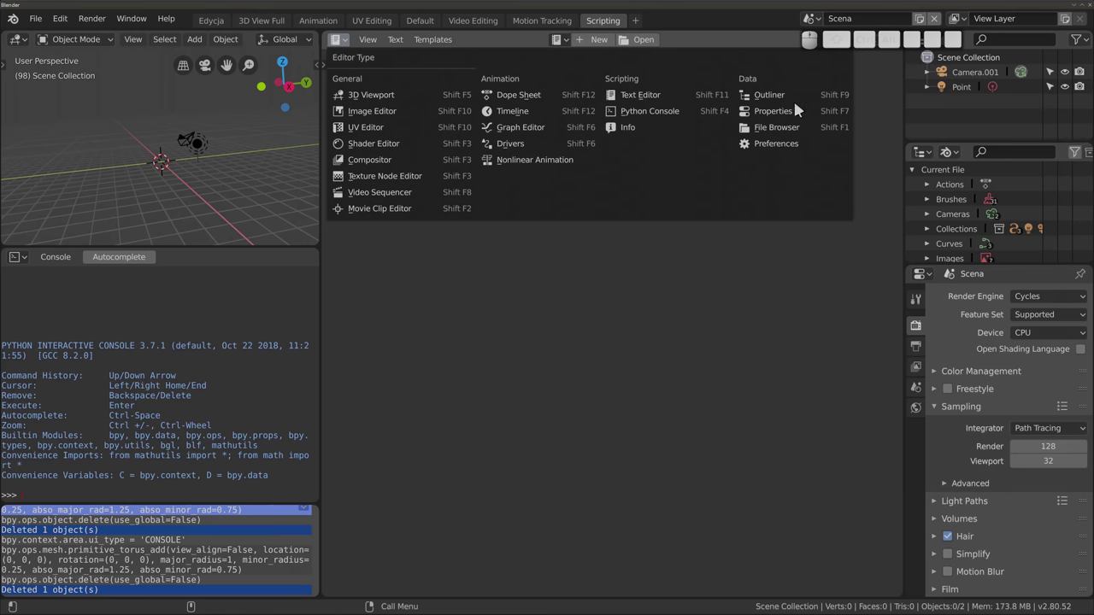
Step: Turn the empty text editor area into the Preferences editor and glance at the File menu
{"action": "left_click", "coordinate": [785, 145]}
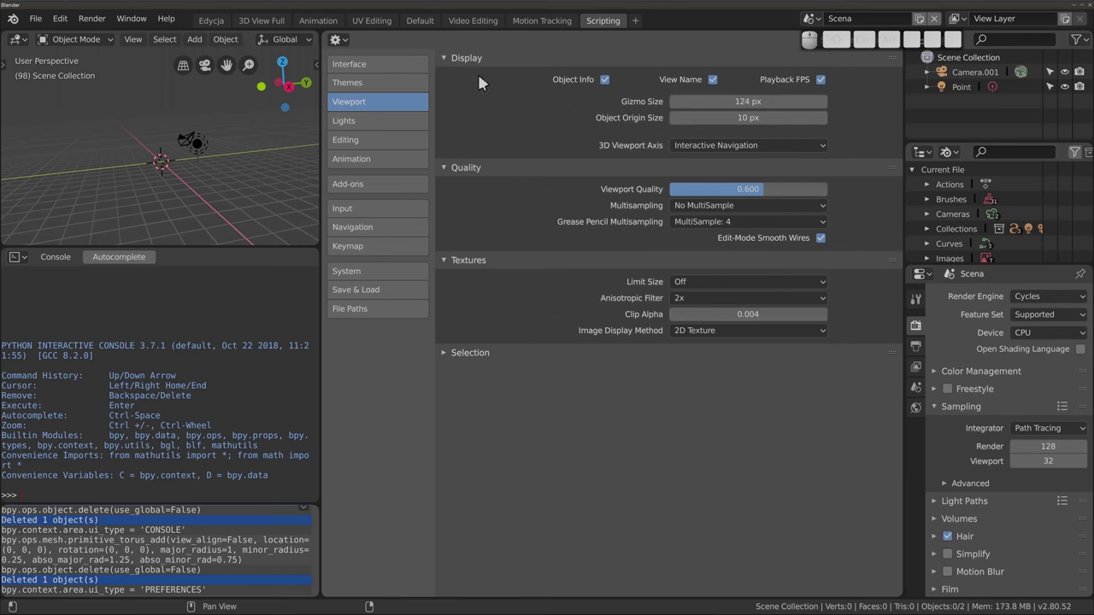
{"action": "left_click", "coordinate": [35, 18]}
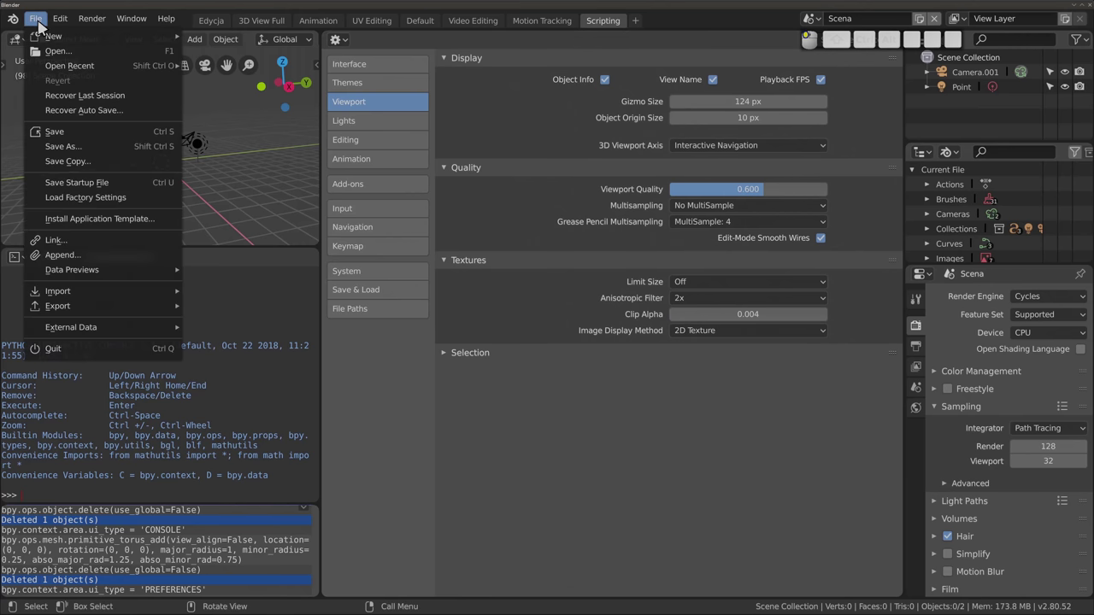
{"action": "left_click", "coordinate": [62, 19]}
Step: Open Edit > Preferences in a floating window, move it, then close it
{"action": "left_click", "coordinate": [63, 20]}
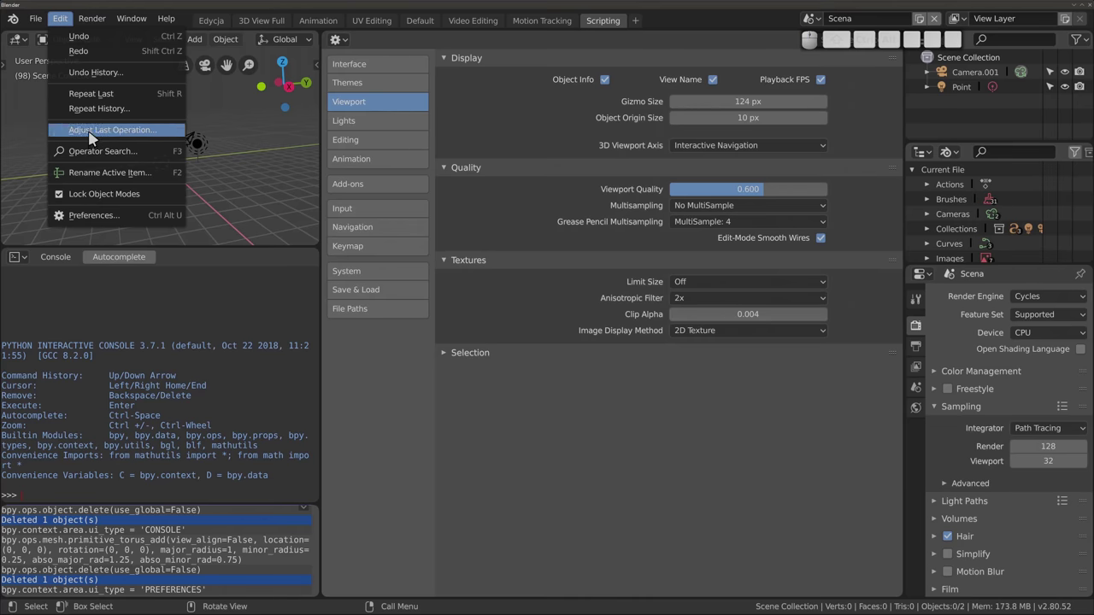
{"action": "left_click", "coordinate": [94, 214]}
{"action": "left_click_drag", "start_coordinate": [446, 42], "coordinate": [594, 148], "text": "alt"}
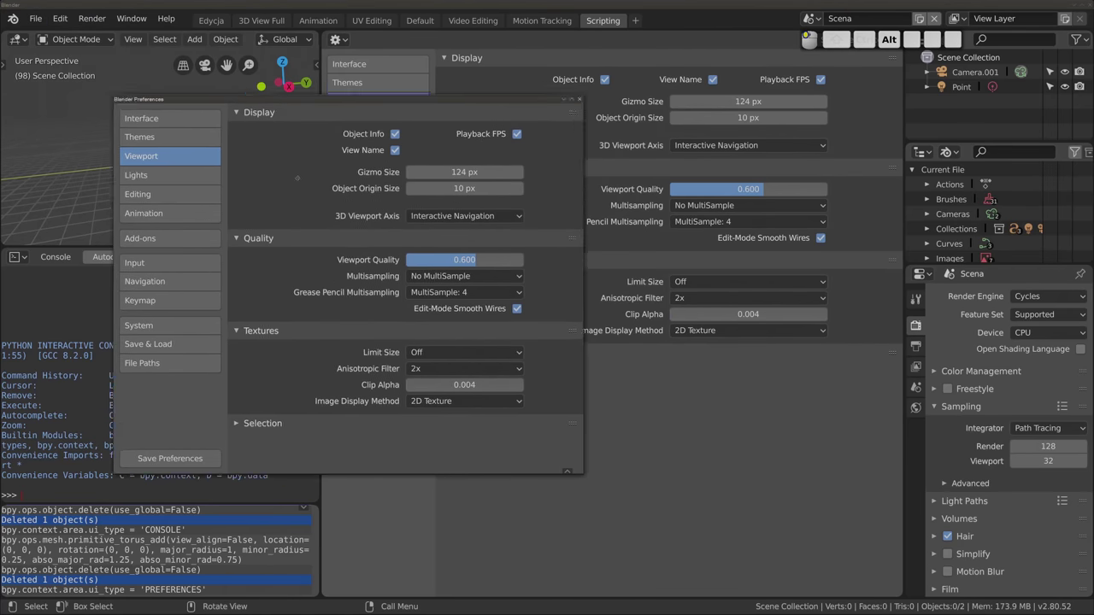
{"action": "left_click", "coordinate": [615, 114]}
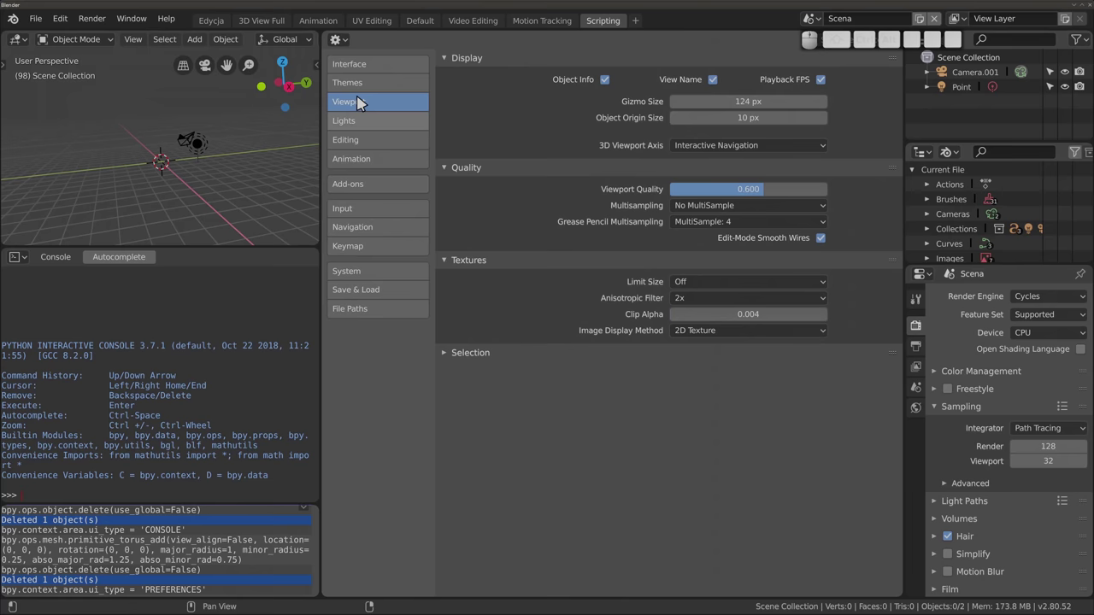
Step: Turn the Preferences area into a File Browser showing the nagrania folder
{"action": "left_click", "coordinate": [337, 40]}
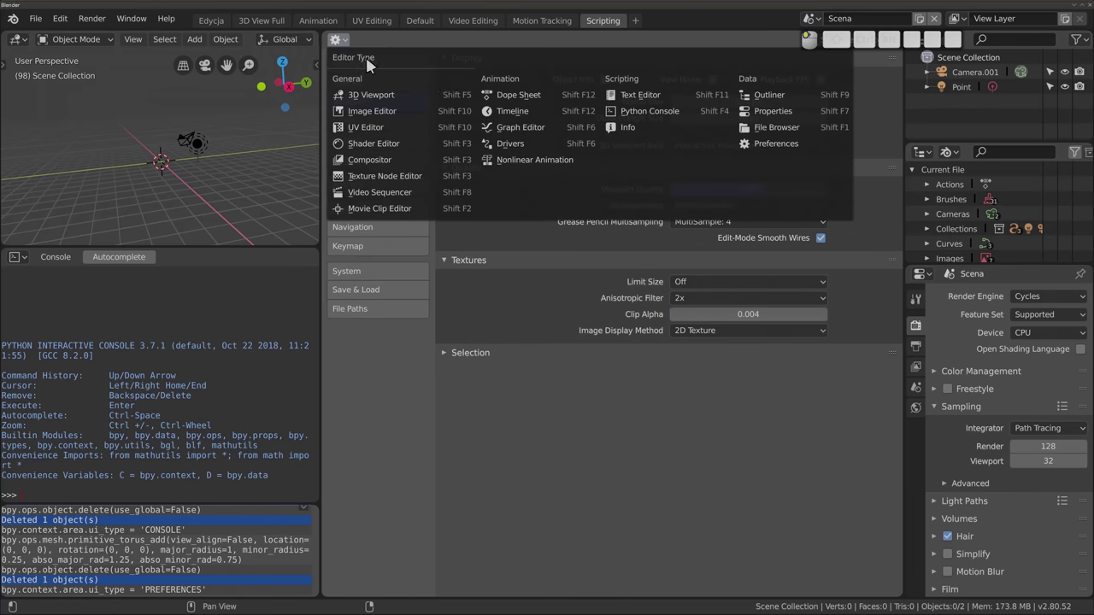
{"action": "left_click", "coordinate": [763, 135]}
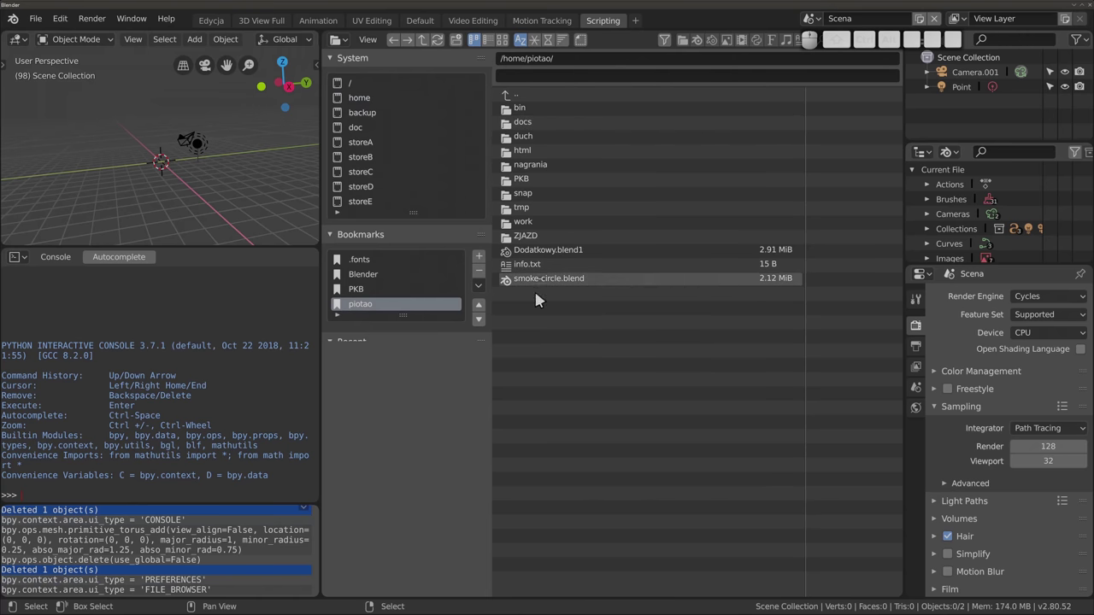
{"action": "left_click", "coordinate": [531, 164]}
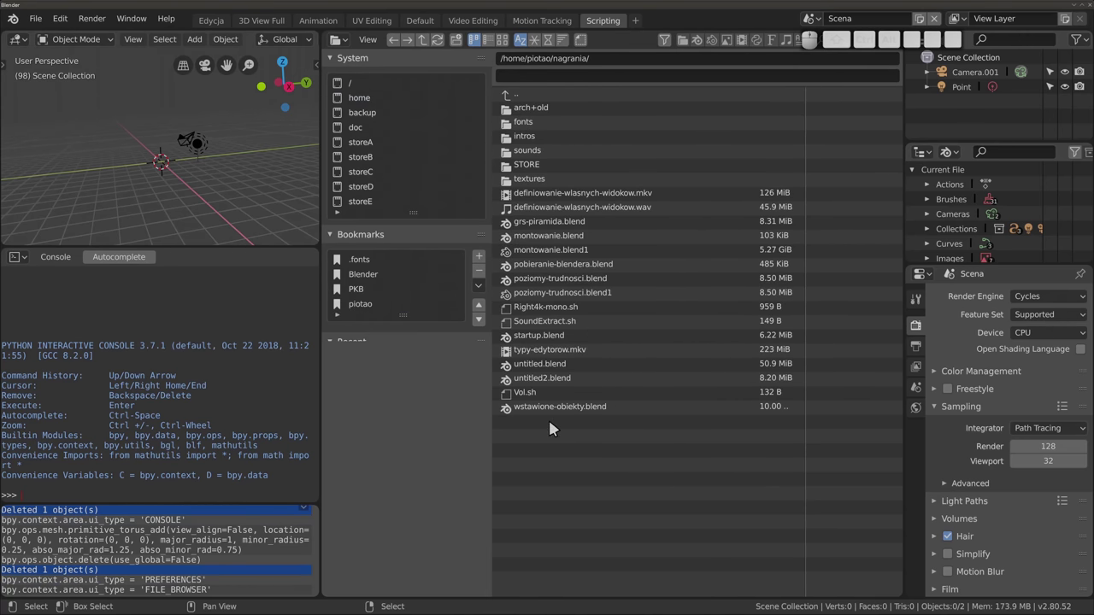
Step: Try several box selections, then drag untitled.blend alone into the 3D Viewport
{"action": "left_click_drag", "start_coordinate": [787, 368], "coordinate": [538, 381]}
{"action": "left_click", "coordinate": [505, 369]}
{"action": "left_click_drag", "start_coordinate": [554, 325], "coordinate": [589, 147]}
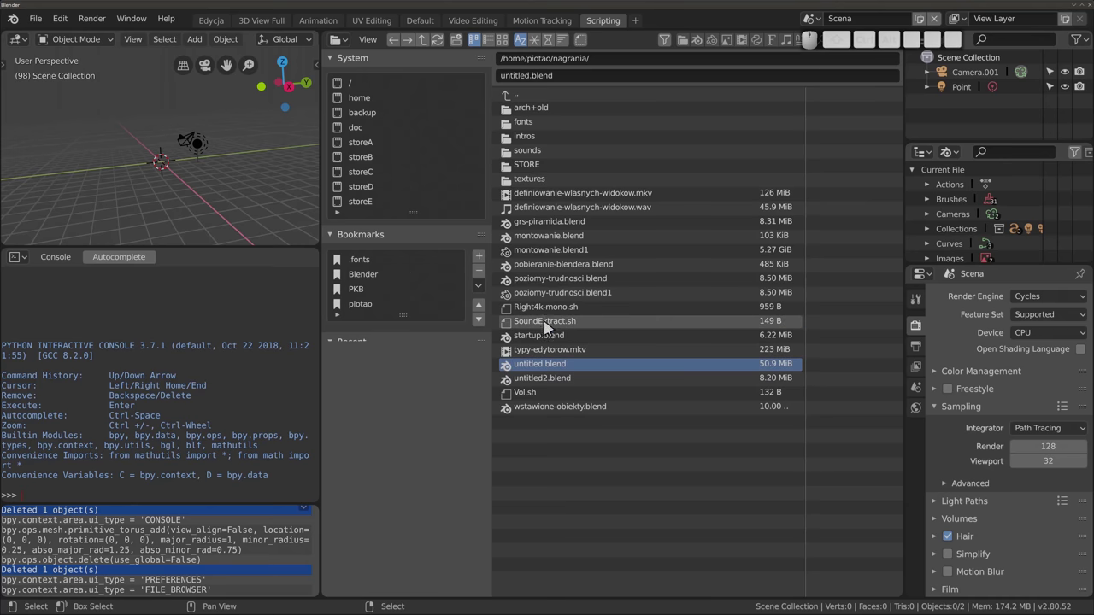
{"action": "left_click_drag", "start_coordinate": [634, 194], "coordinate": [593, 341]}
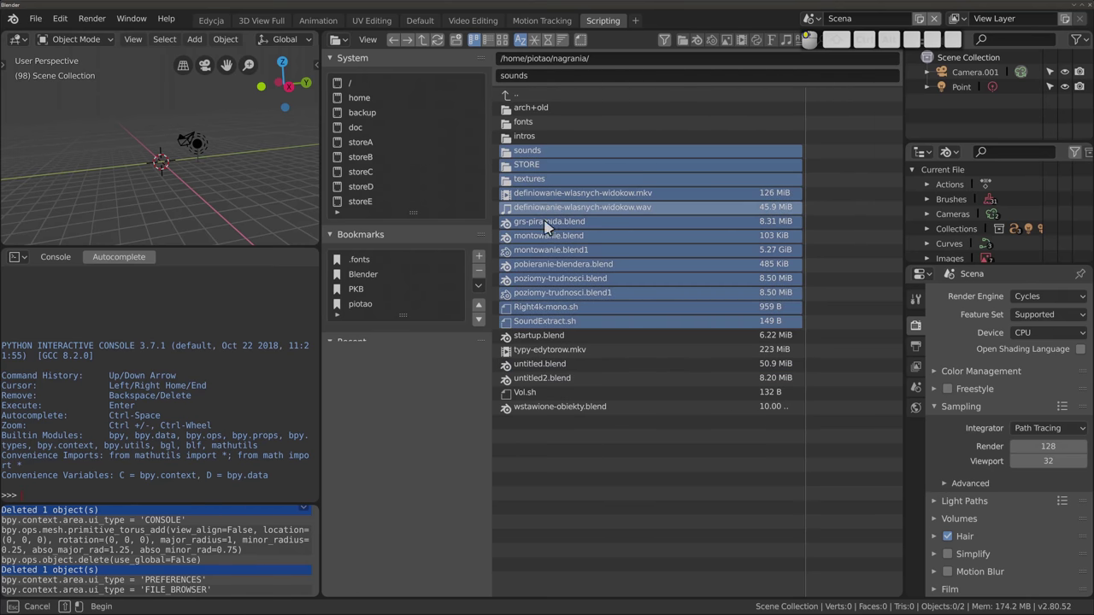
{"action": "left_click_drag", "start_coordinate": [589, 250], "coordinate": [508, 382]}
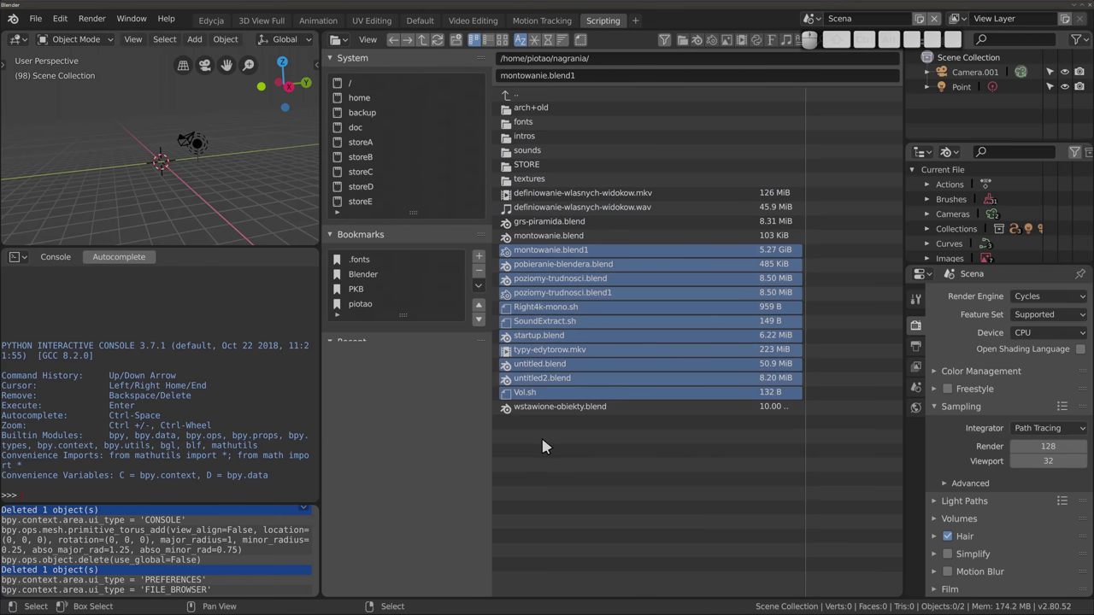
{"action": "left_click", "coordinate": [510, 378]}
{"action": "left_click", "coordinate": [508, 367]}
{"action": "mouse_move", "coordinate": [508, 367]}
{"action": "left_mouse_down"}
{"action": "mouse_move", "coordinate": [636, 141]}
{"action": "mouse_move", "coordinate": [129, 163]}
{"action": "left_mouse_up"}
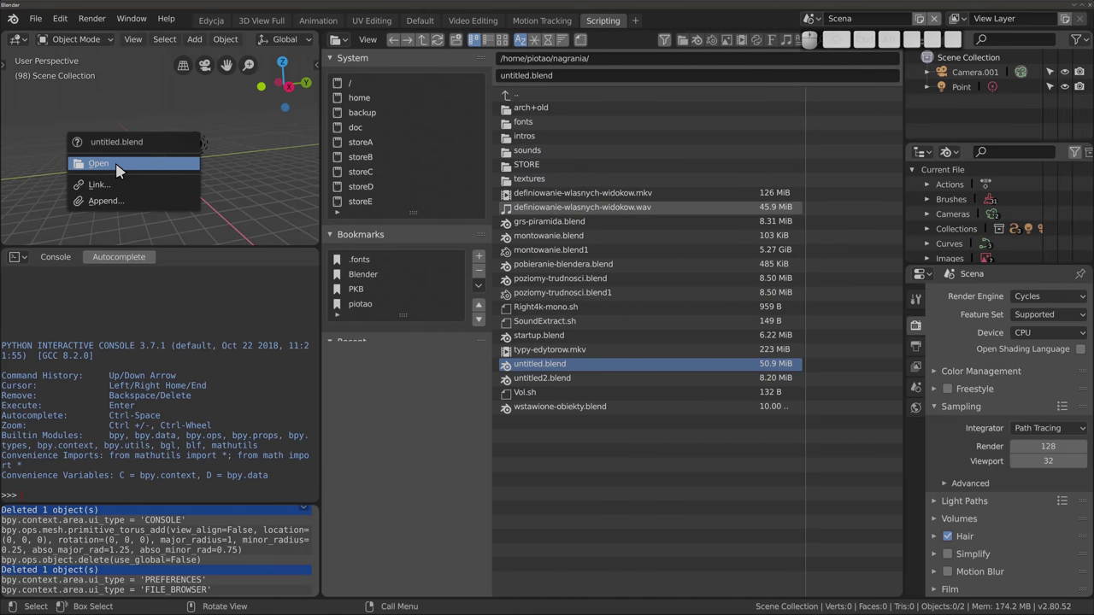
Step: Append the Lamp object from untitled.blend's Object folder into the scene
{"action": "left_click", "coordinate": [117, 207]}
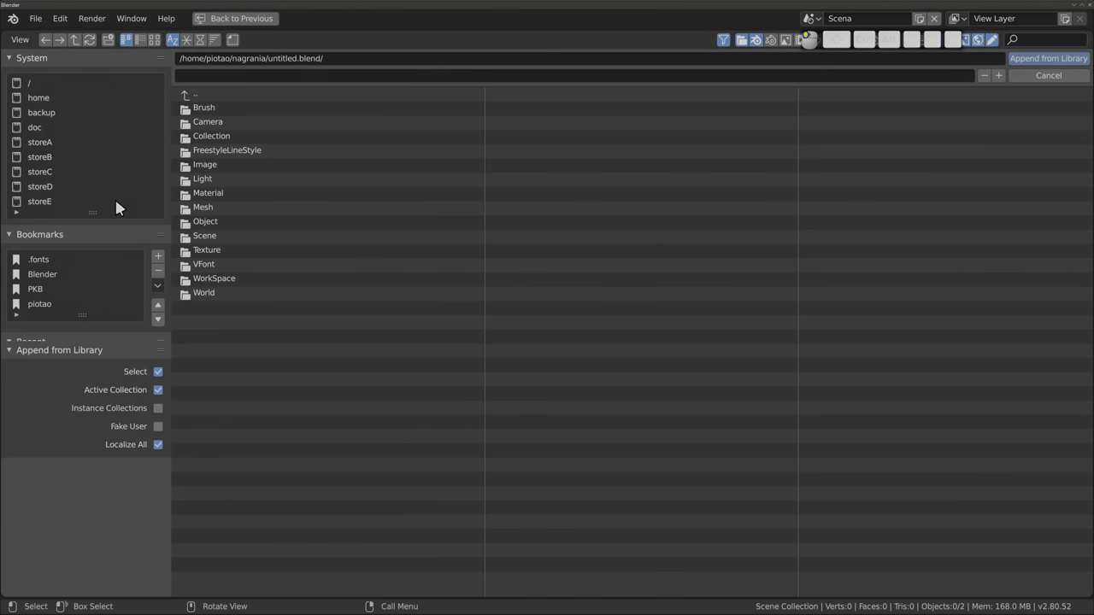
{"action": "left_click", "coordinate": [203, 222]}
{"action": "left_click", "coordinate": [205, 122]}
{"action": "left_click", "coordinate": [1053, 58]}
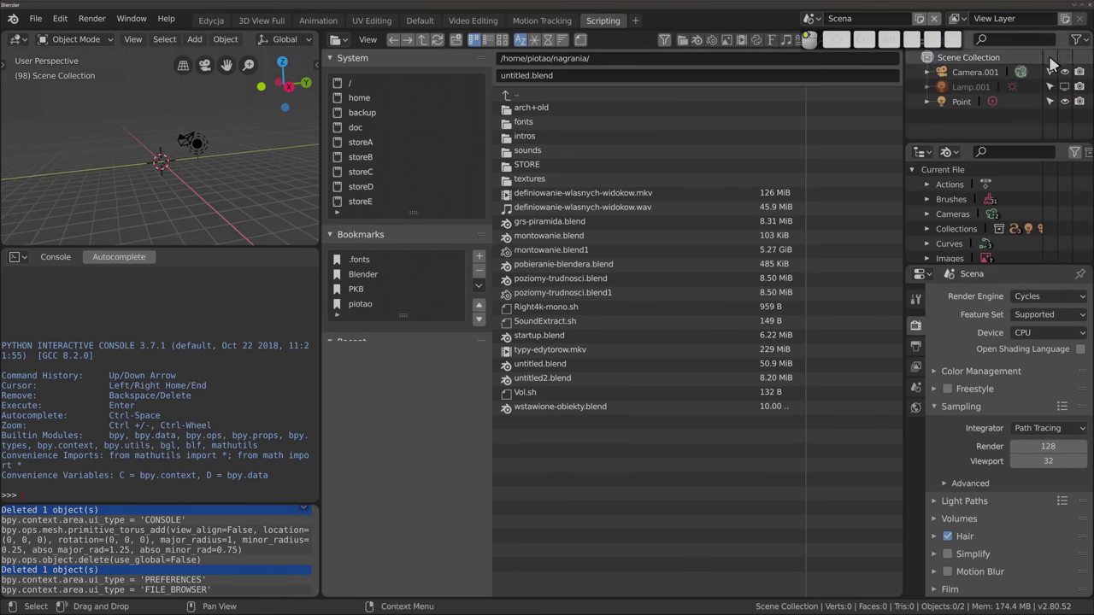
Step: Select the Point light and move it slightly with G
{"action": "mouse_move", "coordinate": [180, 162]}
{"action": "middle_mouse_down"}
{"action": "mouse_move", "coordinate": [224, 164]}
{"action": "mouse_move", "coordinate": [193, 157]}
{"action": "mouse_move", "coordinate": [199, 140]}
{"action": "middle_mouse_up"}
{"action": "left_click", "coordinate": [199, 140]}
{"action": "key", "text": "g"}
{"action": "left_click", "coordinate": [223, 157]}
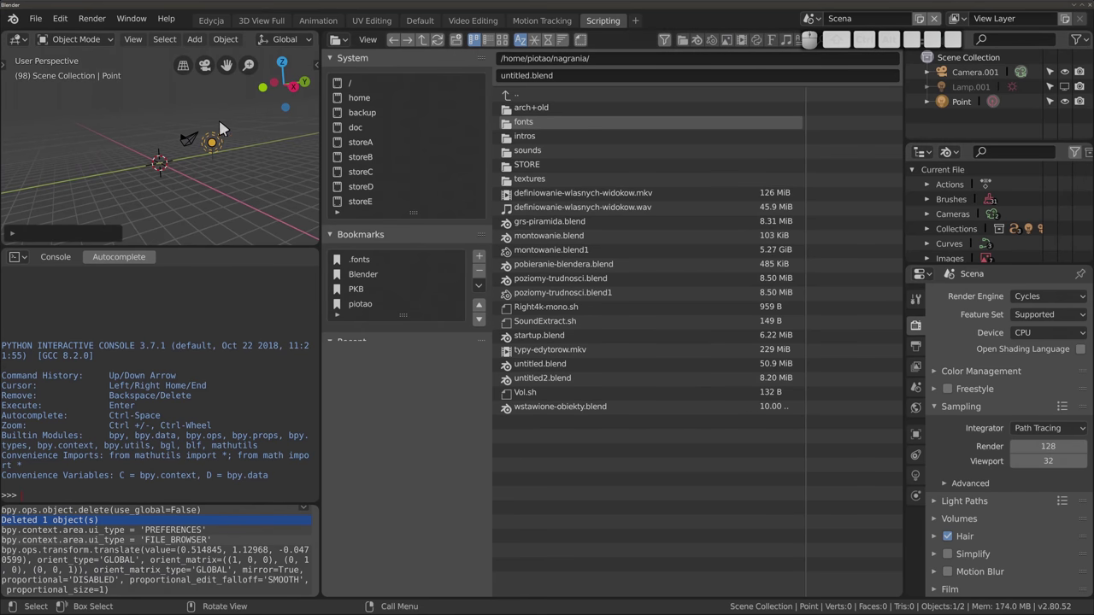
Step: Swap the file browser and 3D Viewport areas, then switch to the Default workspace
{"action": "left_click", "coordinate": [24, 40]}
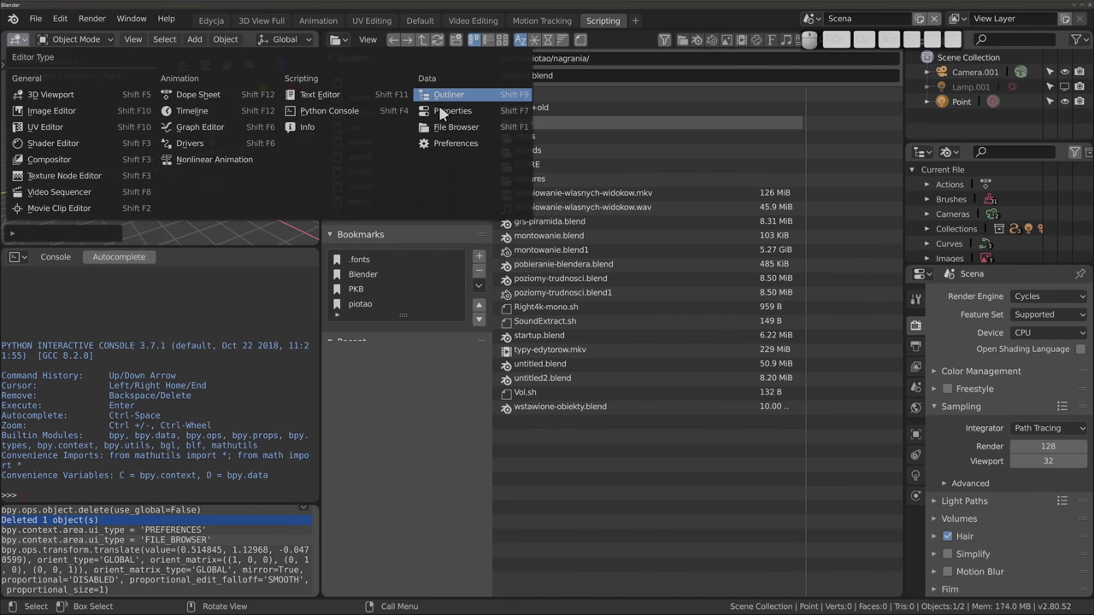
{"action": "left_click", "coordinate": [455, 127]}
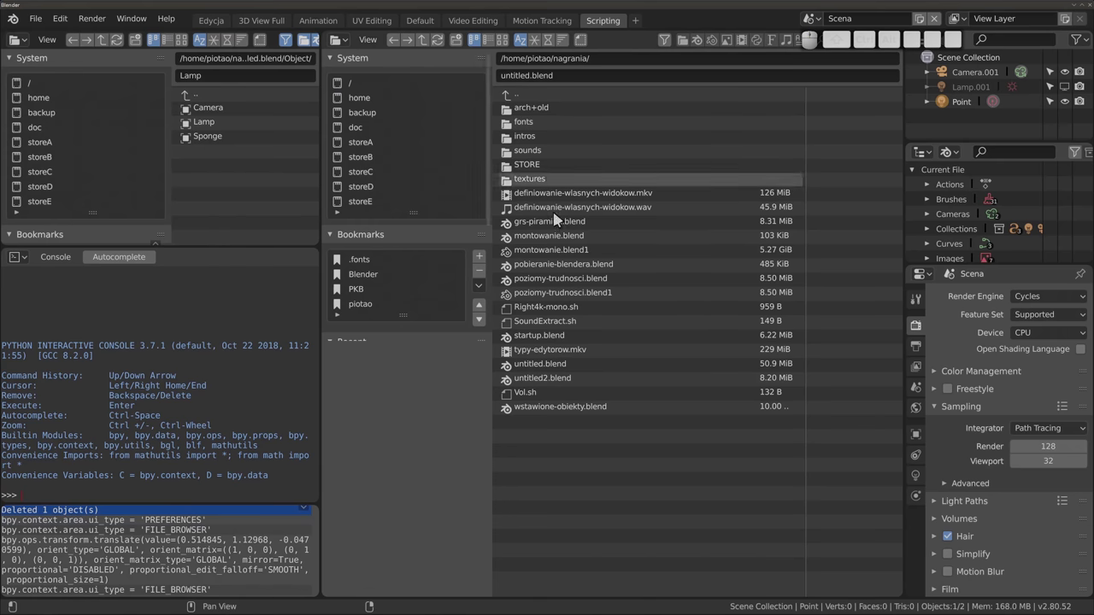
{"action": "key", "text": "shift+F5"}
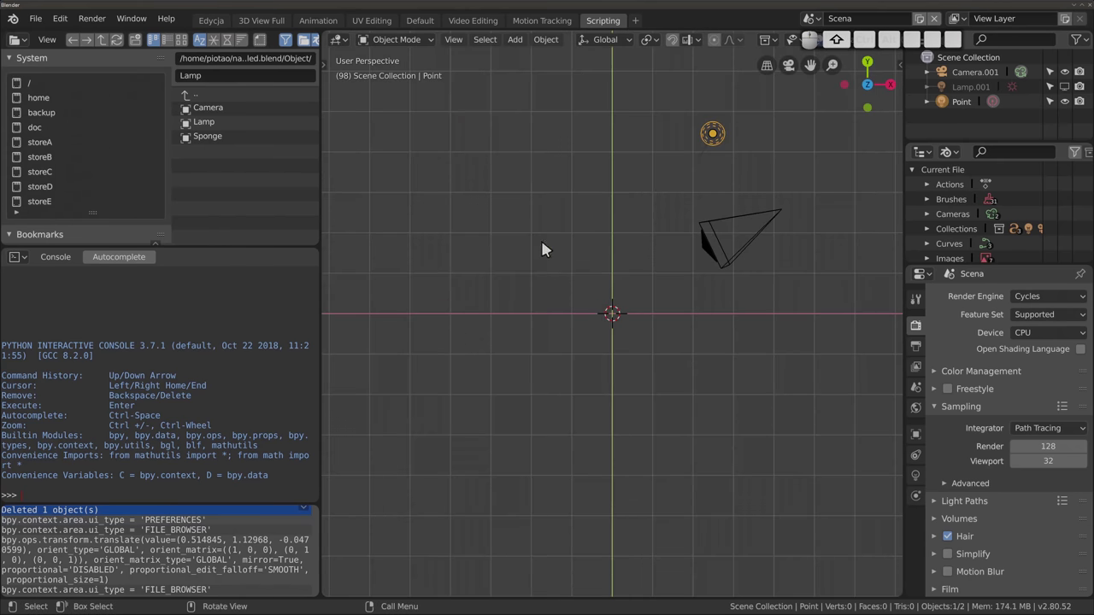
{"action": "key", "text": "ctrl+Page_Up"}
{"action": "key", "text": "ctrl+Page_Up"}
{"action": "key", "text": "ctrl+Page_Up"}
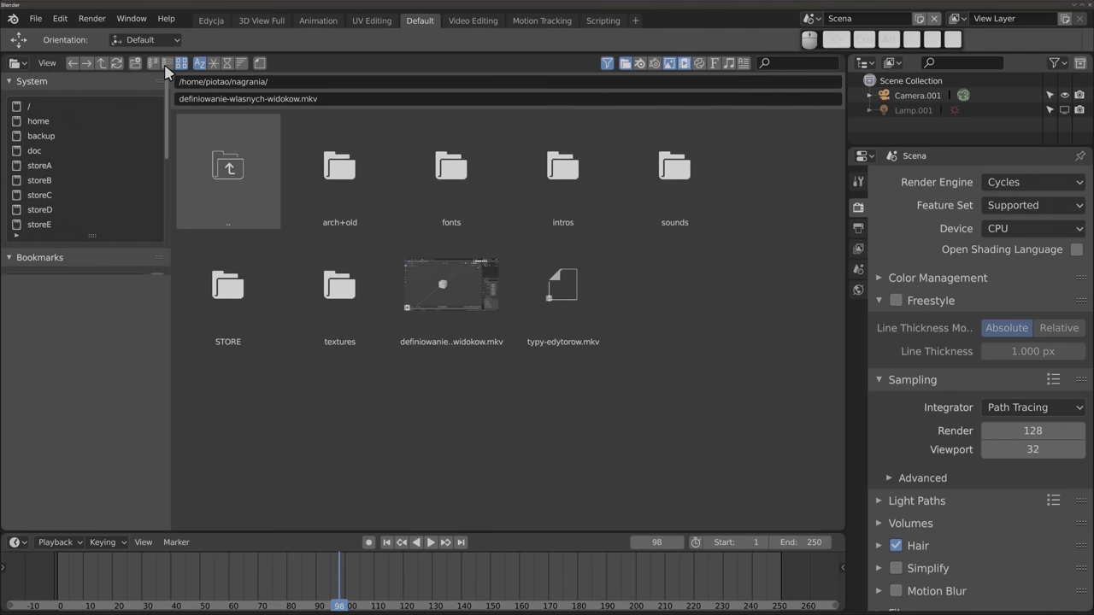
Step: Show the file browser as a compact list, go up a folder, and collapse/expand sidebar sections
{"action": "left_click", "coordinate": [168, 63]}
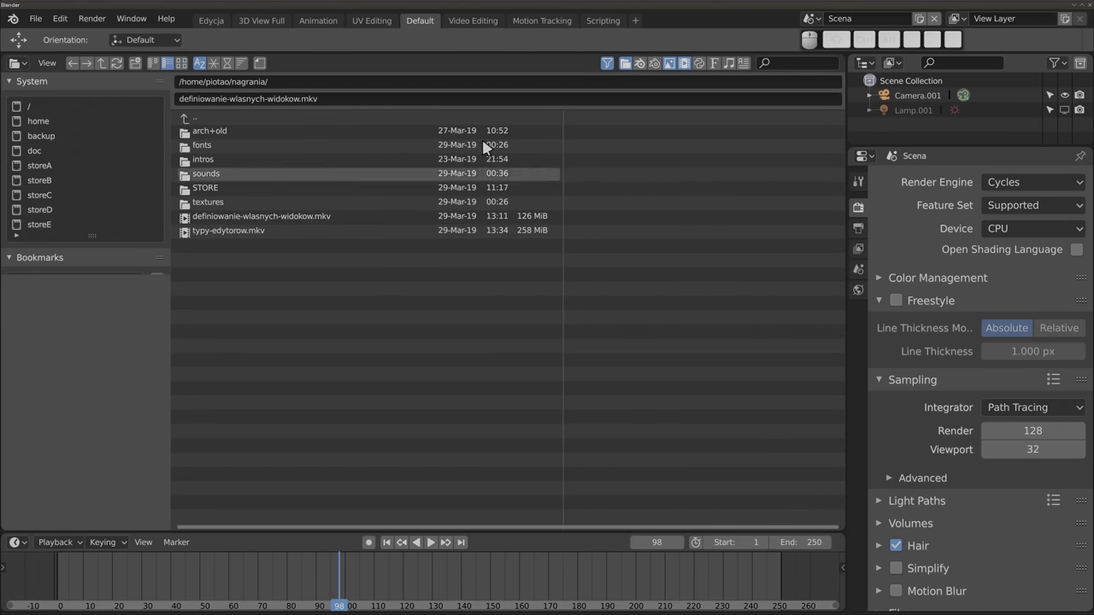
{"action": "left_click", "coordinate": [154, 63]}
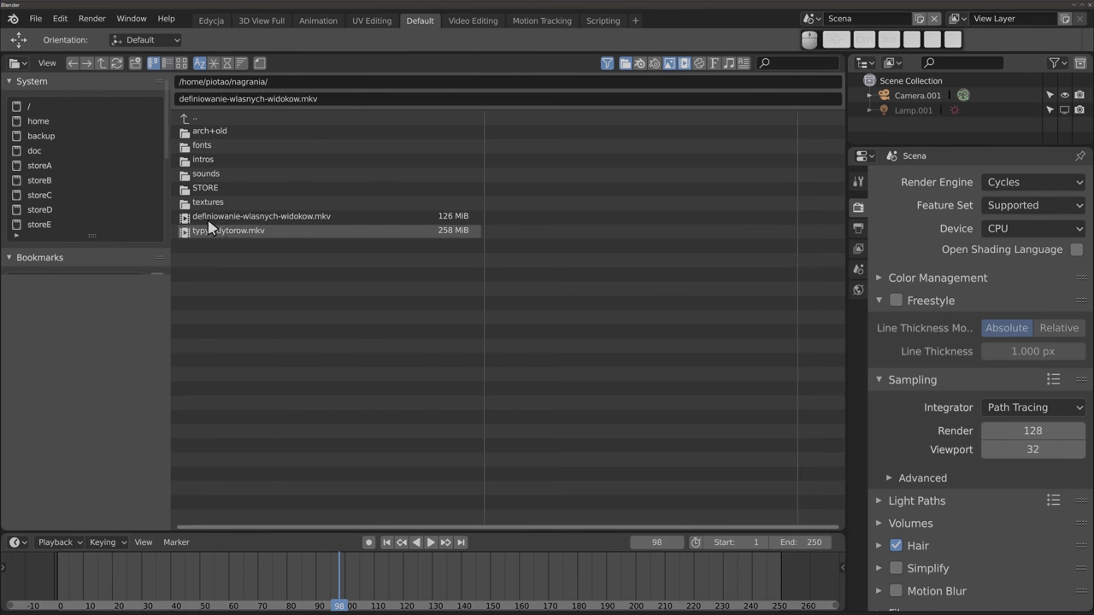
{"action": "key", "text": "BackSpace"}
{"action": "left_click", "coordinate": [48, 84]}
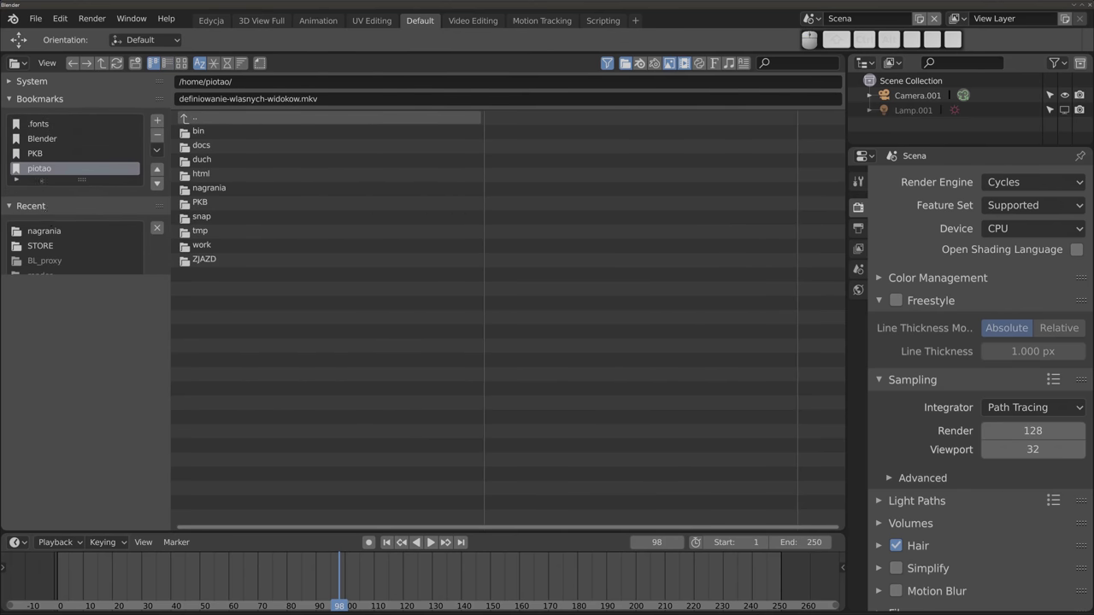
{"action": "left_click", "coordinate": [36, 100]}
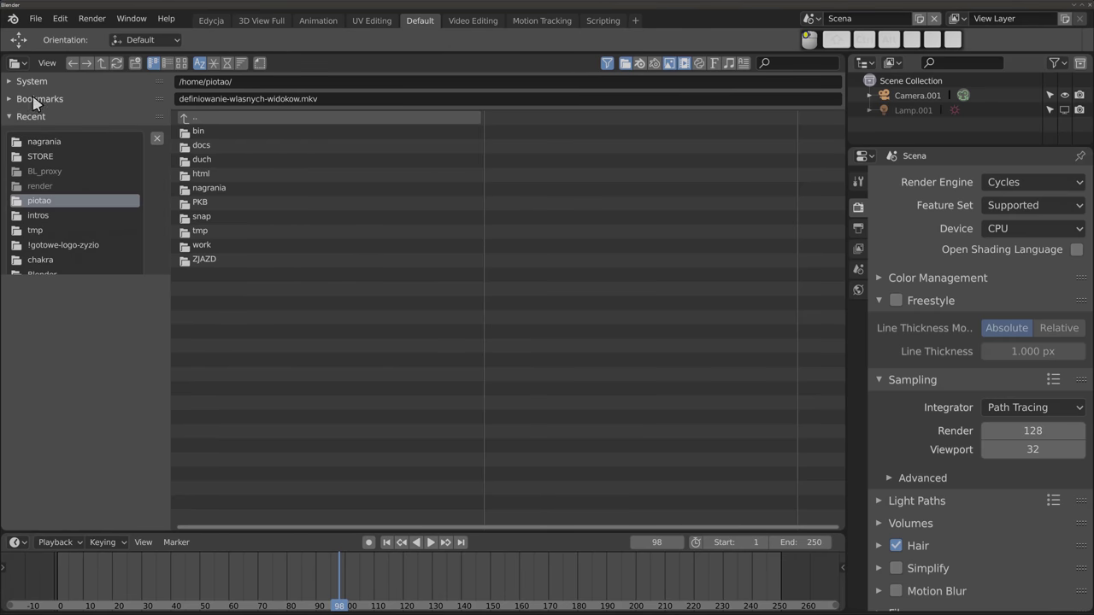
{"action": "left_click", "coordinate": [35, 99]}
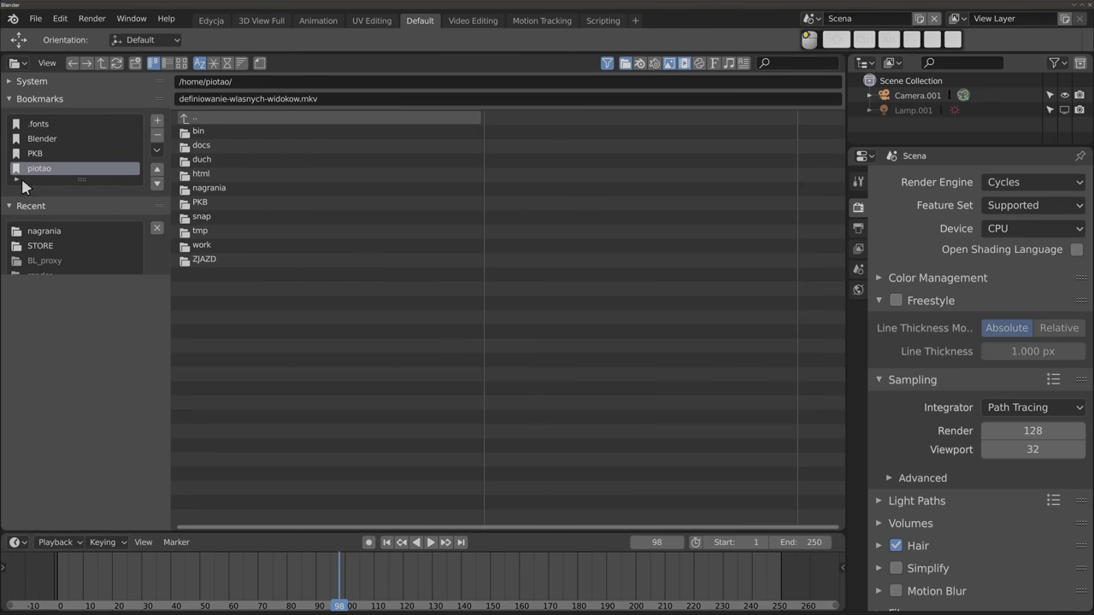
Step: Open the nagrania folder, bookmark it, and enlarge the Recent folders list
{"action": "double_click", "coordinate": [212, 188]}
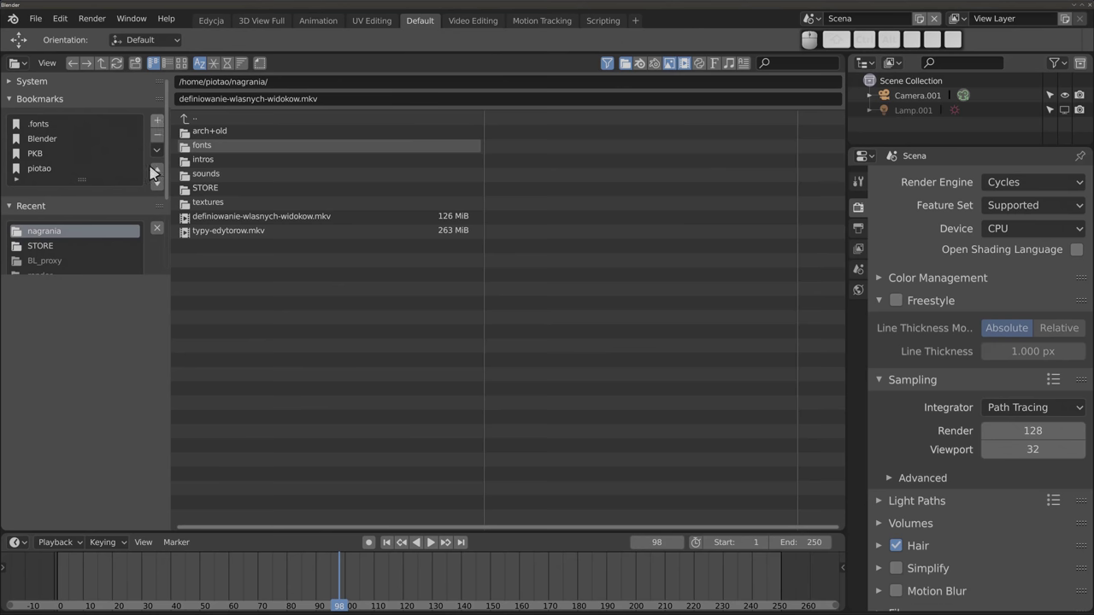
{"action": "scroll", "coordinate": [38, 205], "scroll_direction": "down", "scroll_amount": 2}
{"action": "scroll", "coordinate": [35, 188], "scroll_direction": "up", "scroll_amount": 2}
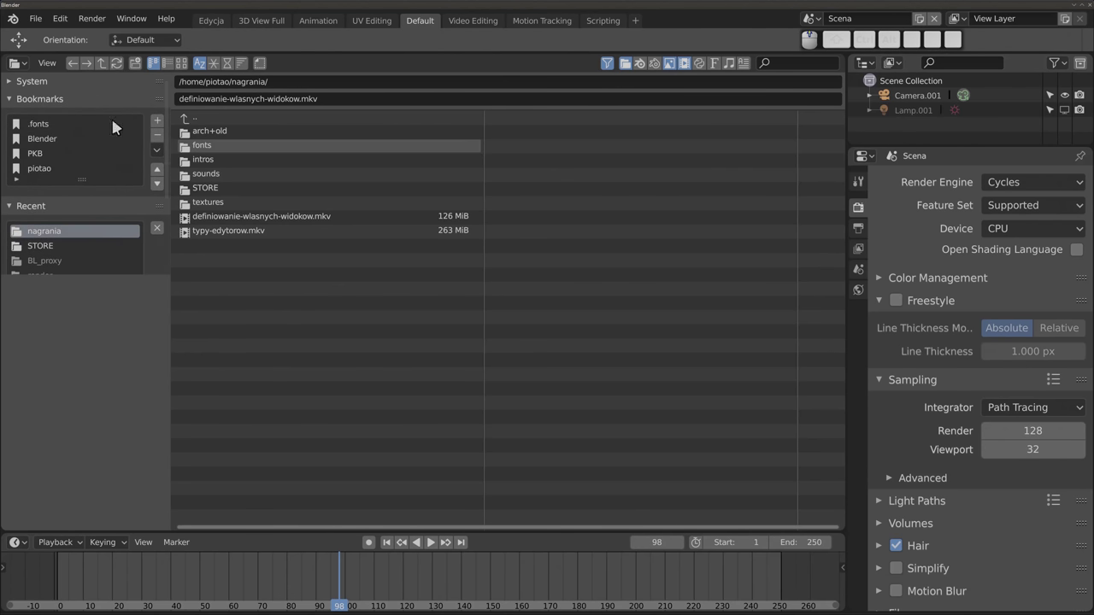
{"action": "left_click", "coordinate": [156, 123]}
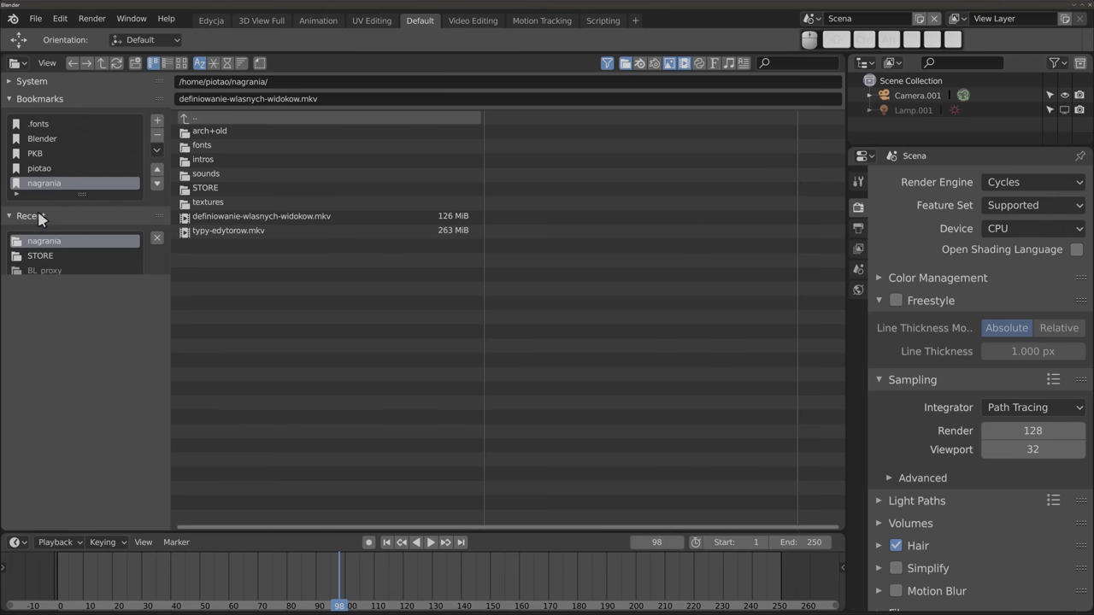
{"action": "left_click_drag", "start_coordinate": [132, 277], "coordinate": [122, 455]}
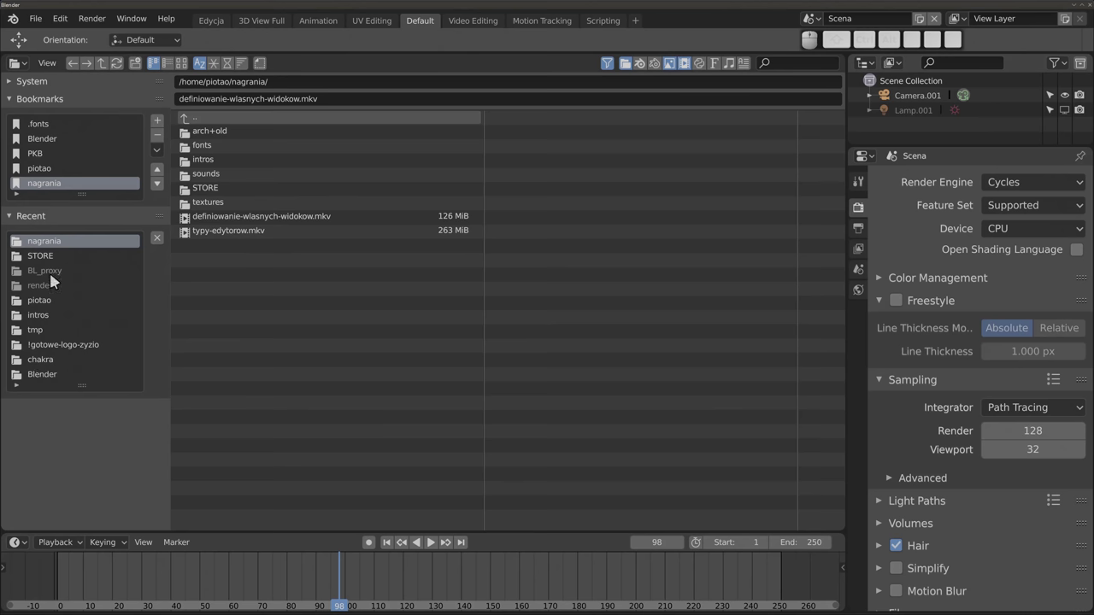
Step: Jump through the Blender, PKB and nagrania bookmarks, then remove the nagrania bookmark
{"action": "left_click", "coordinate": [41, 139]}
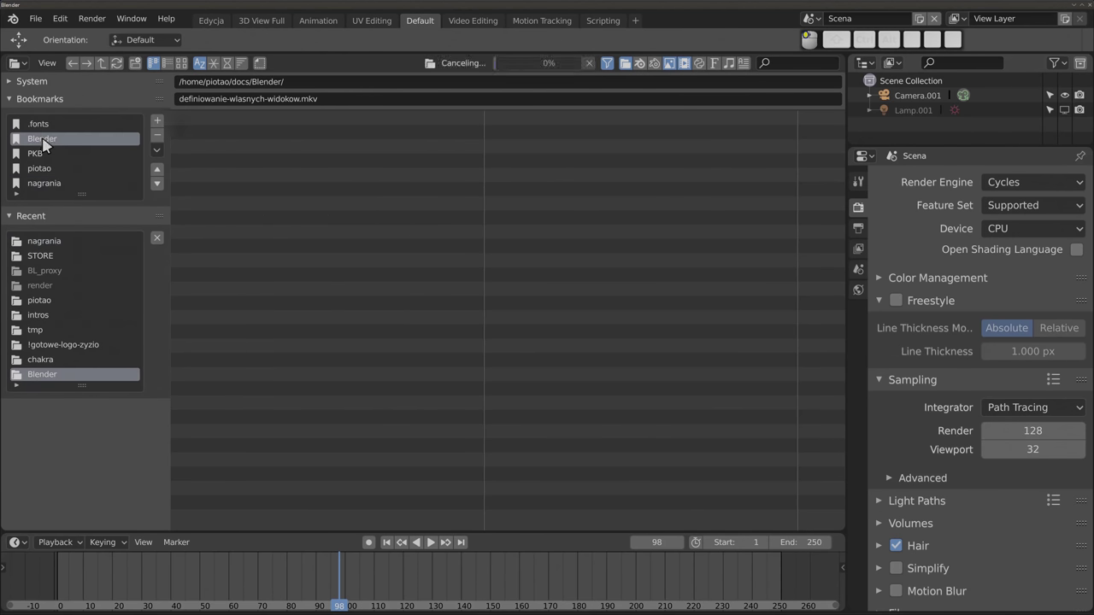
{"action": "left_click", "coordinate": [38, 153]}
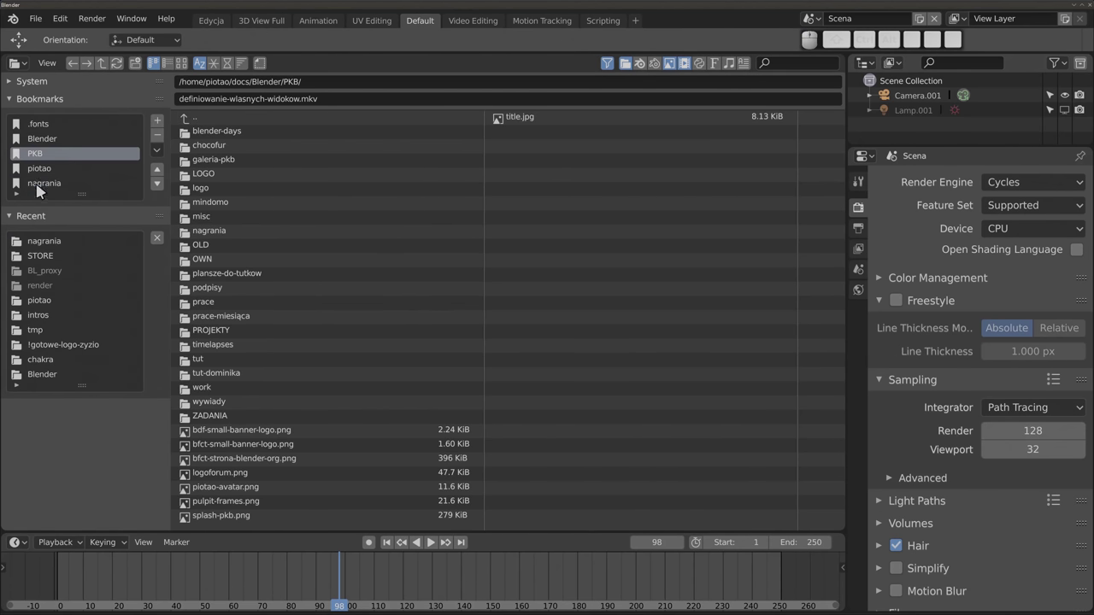
{"action": "left_click", "coordinate": [38, 184]}
{"action": "left_click", "coordinate": [156, 137]}
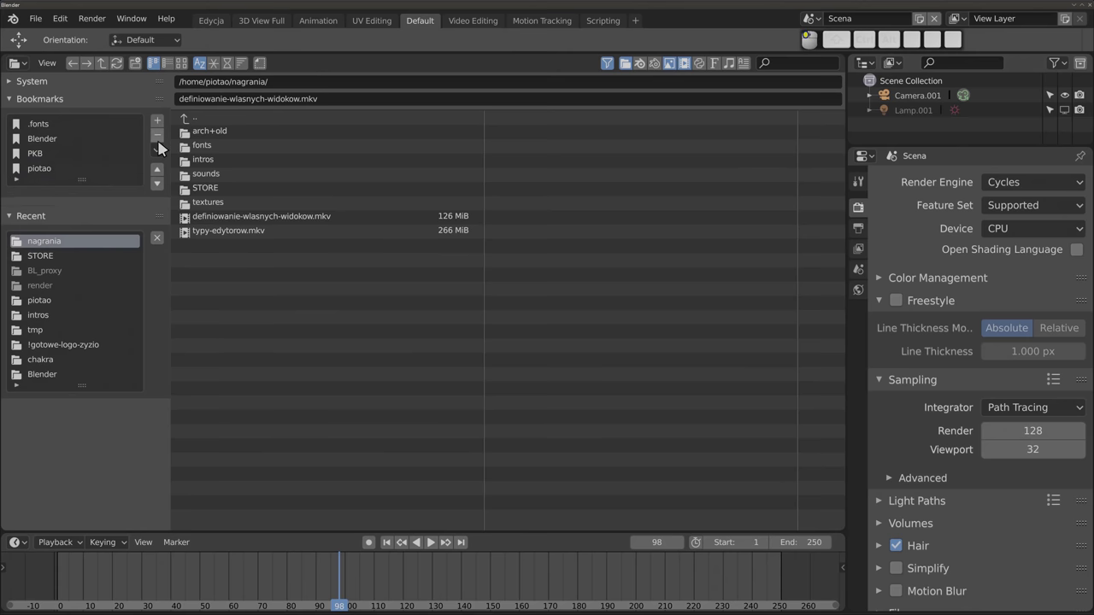
{"action": "left_click", "coordinate": [47, 100]}
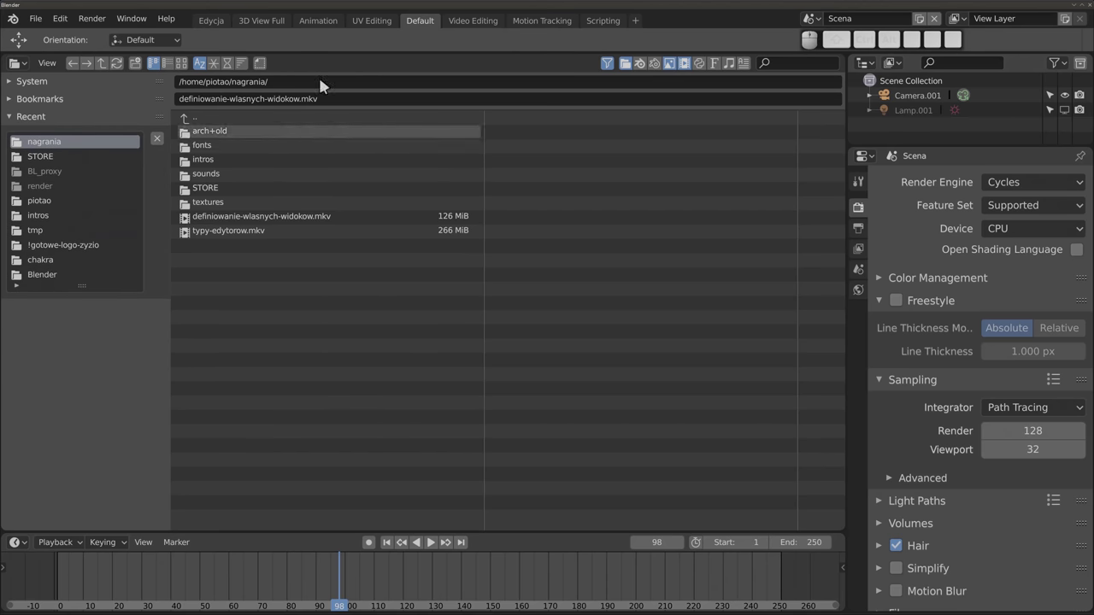
Step: Turn the file browser into a 3D viewport with Shift+F5 and orbit the scene
{"action": "key", "text": "shift+F5"}
{"action": "middle_click_drag", "start_coordinate": [287, 324], "coordinate": [385, 329]}
{"action": "left_click", "coordinate": [17, 63]}
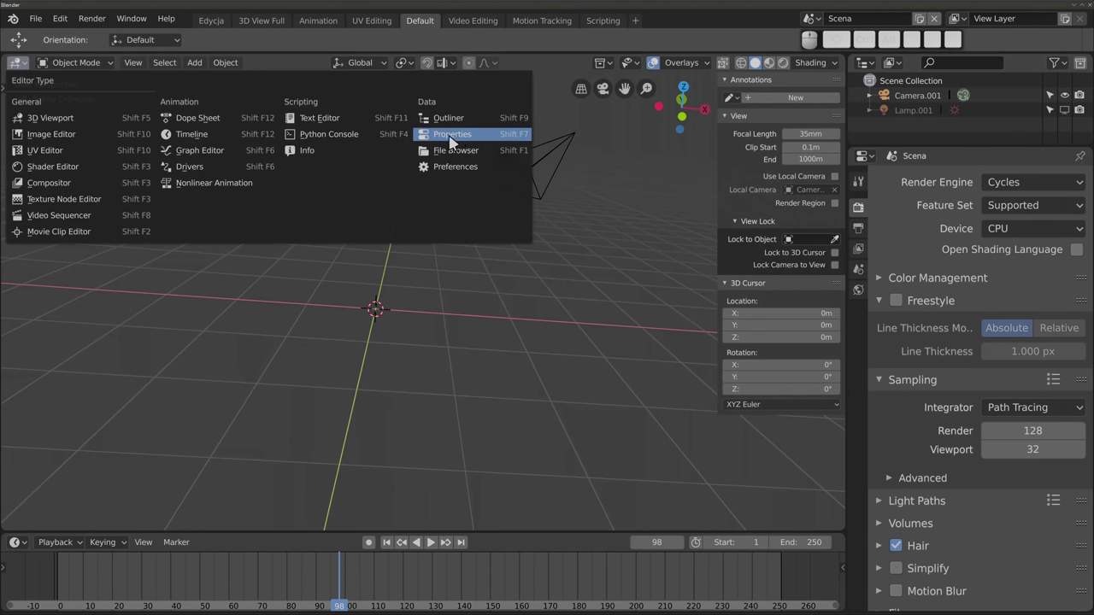
Step: Make the area a Properties editor and split off a 3D viewport beside it
{"action": "left_click", "coordinate": [458, 142]}
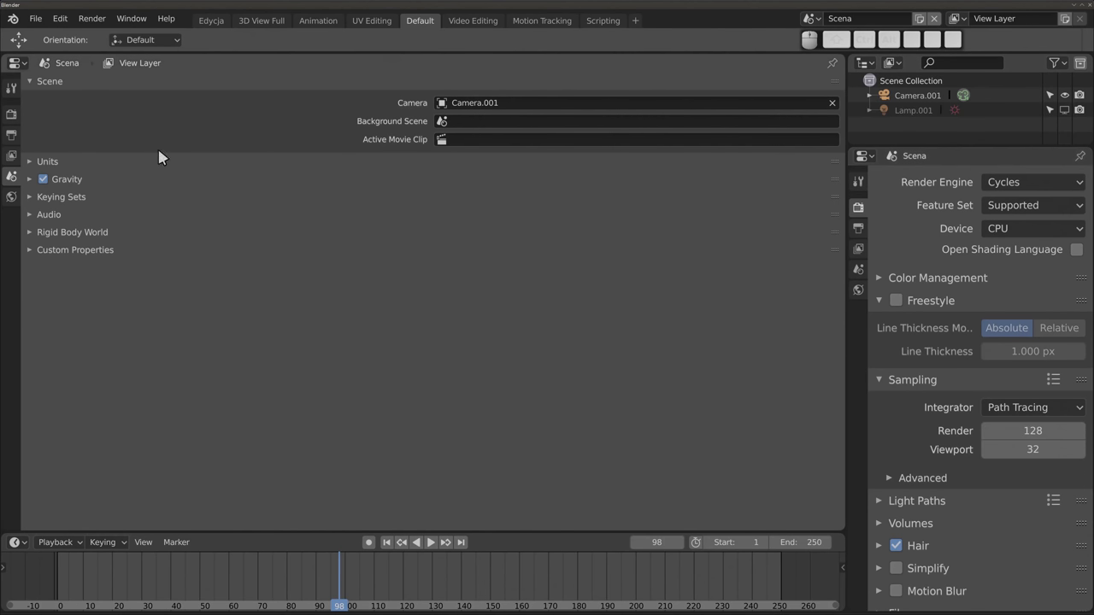
{"action": "left_click_drag", "start_coordinate": [3, 57], "coordinate": [215, 256]}
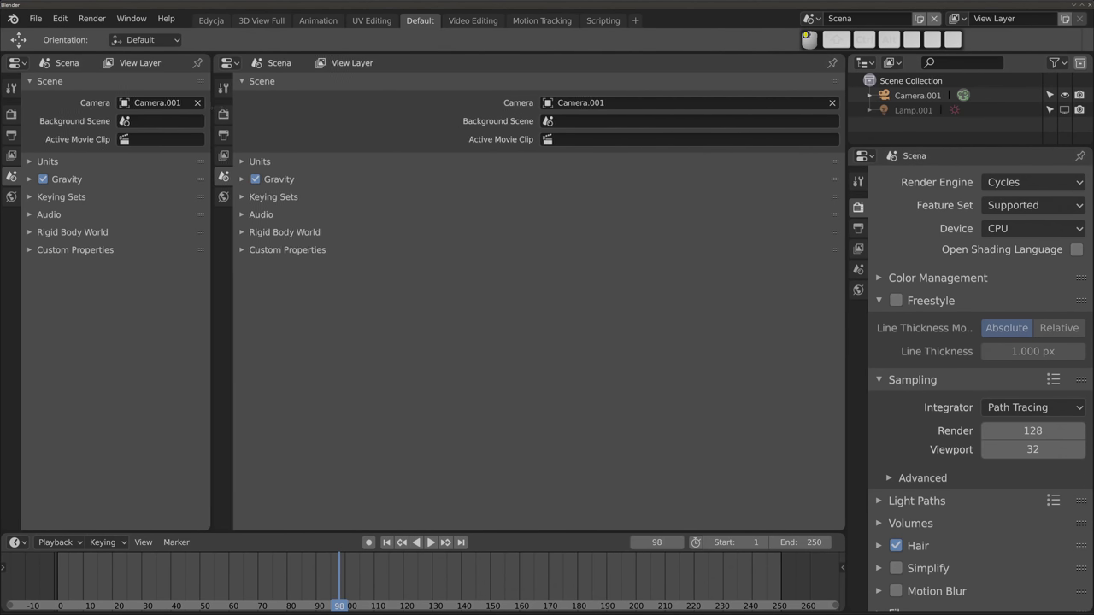
{"action": "key", "text": "shift+F5"}
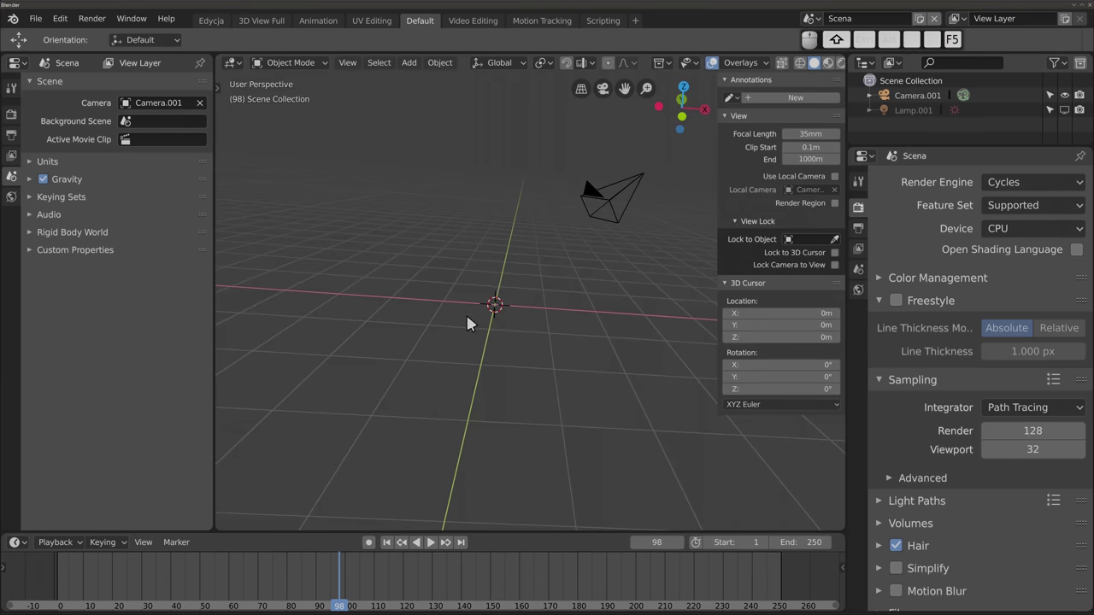
{"action": "middle_click_drag", "start_coordinate": [460, 323], "coordinate": [431, 316]}
Step: Show the Render settings (Cycles, Path Tracing, 128 samples) and orbit around the camera
{"action": "left_click", "coordinate": [40, 190]}
{"action": "left_click", "coordinate": [41, 193]}
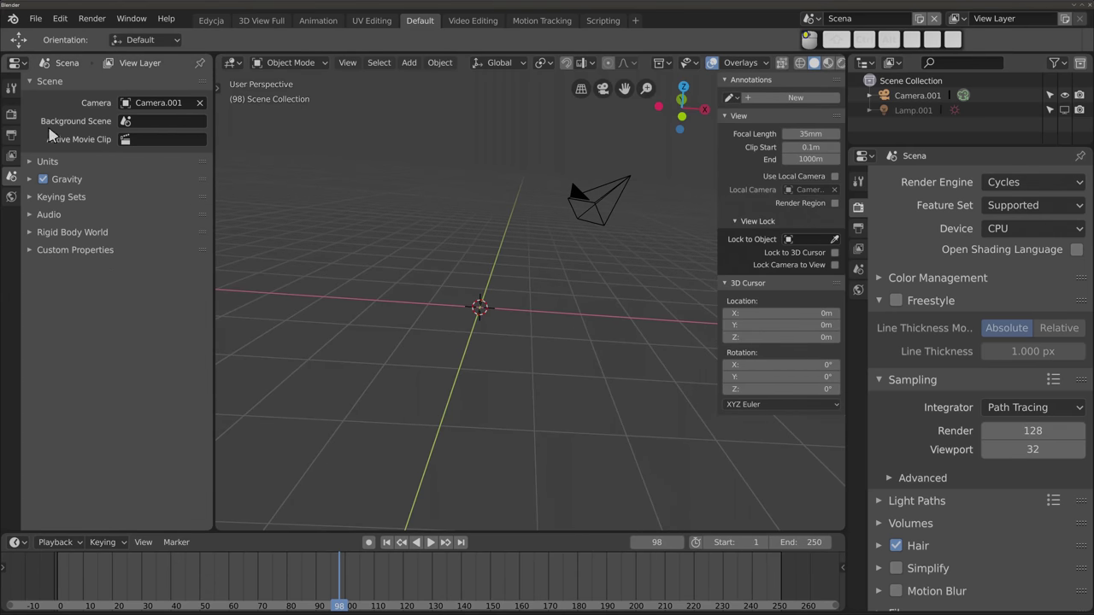
{"action": "left_click", "coordinate": [12, 87]}
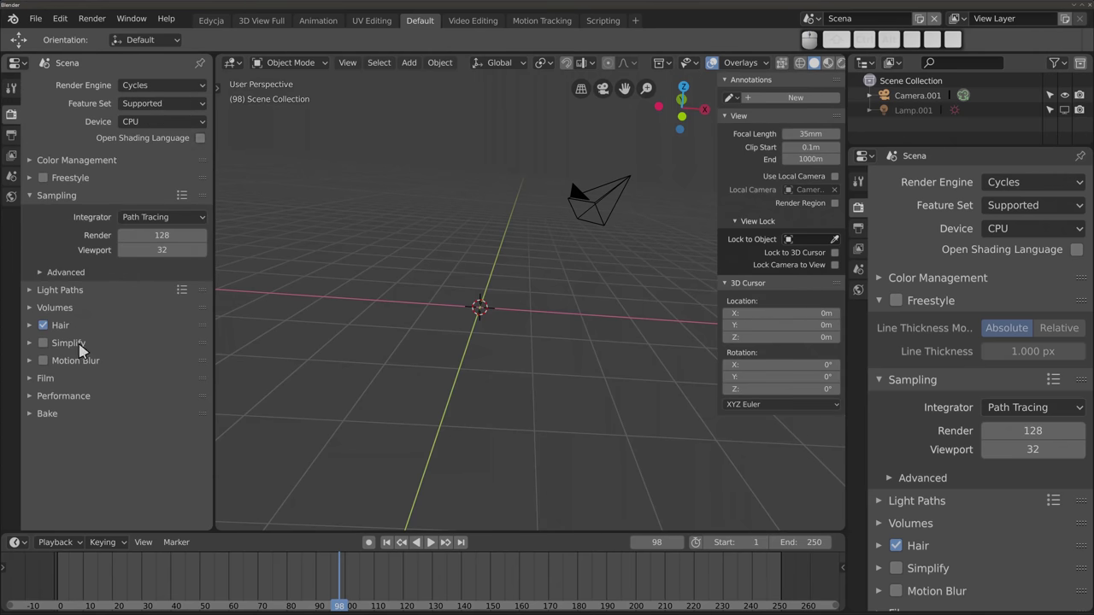
{"action": "middle_click_drag", "start_coordinate": [456, 349], "coordinate": [439, 305]}
{"action": "middle_click_drag", "start_coordinate": [547, 341], "coordinate": [326, 232]}
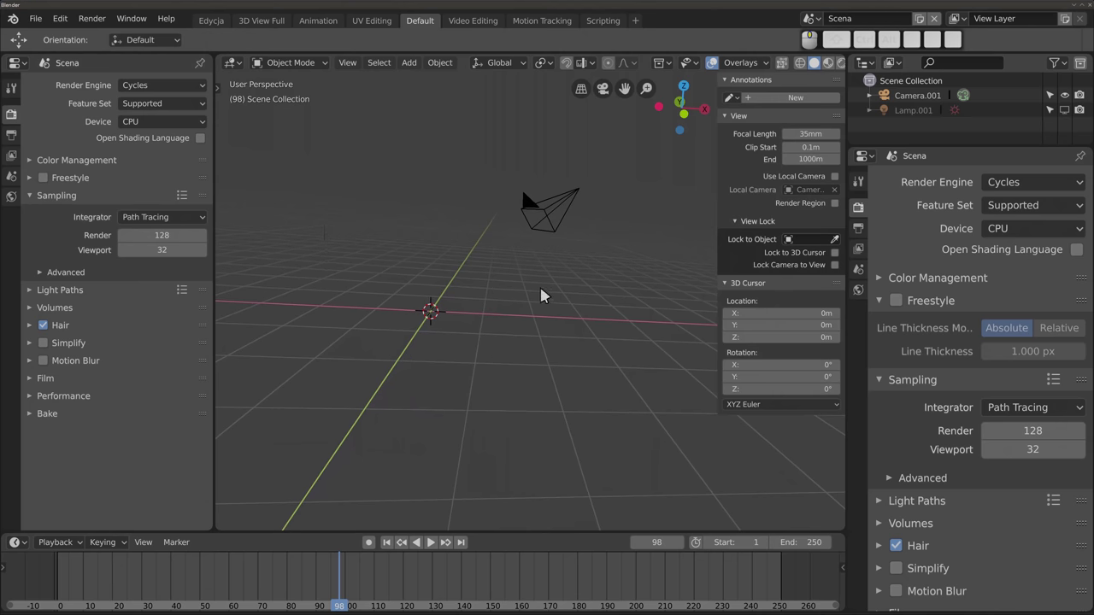
{"action": "left_click", "coordinate": [16, 65]}
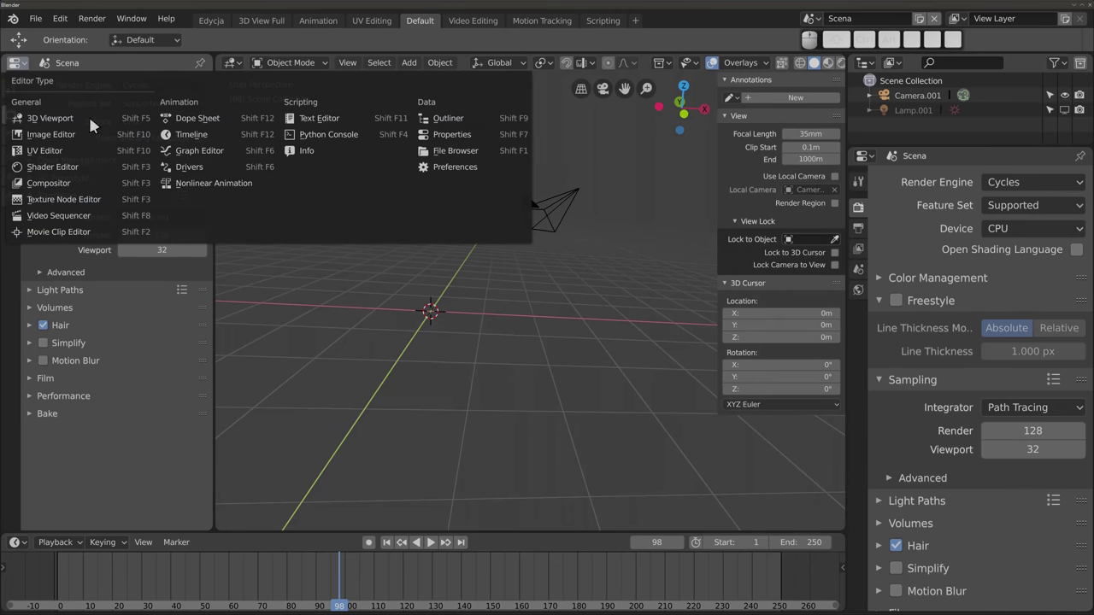
{"action": "middle_click_drag", "start_coordinate": [395, 315], "coordinate": [543, 323]}
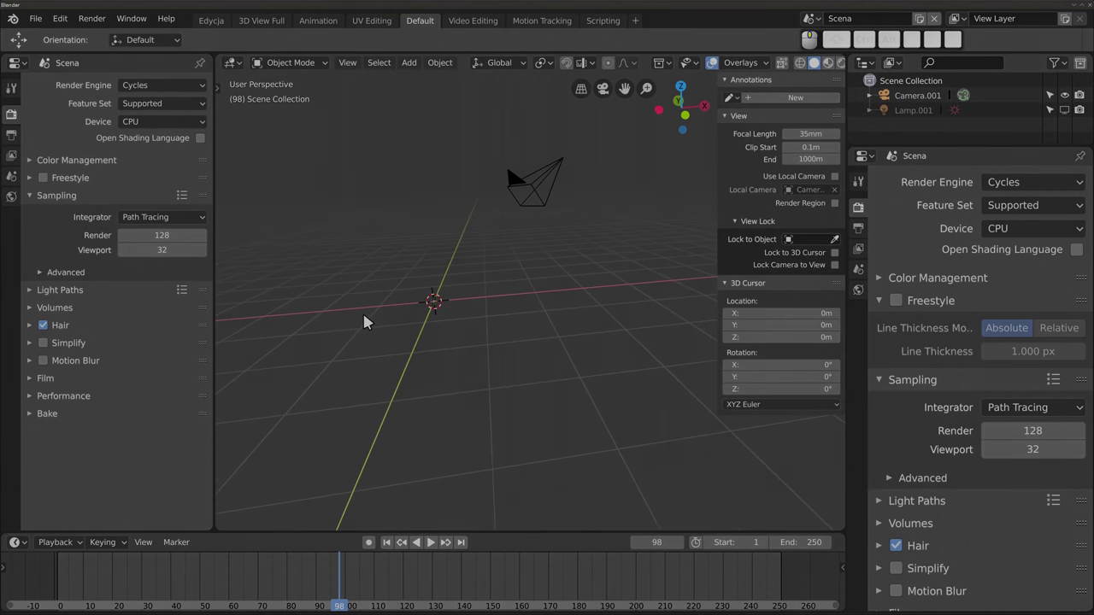